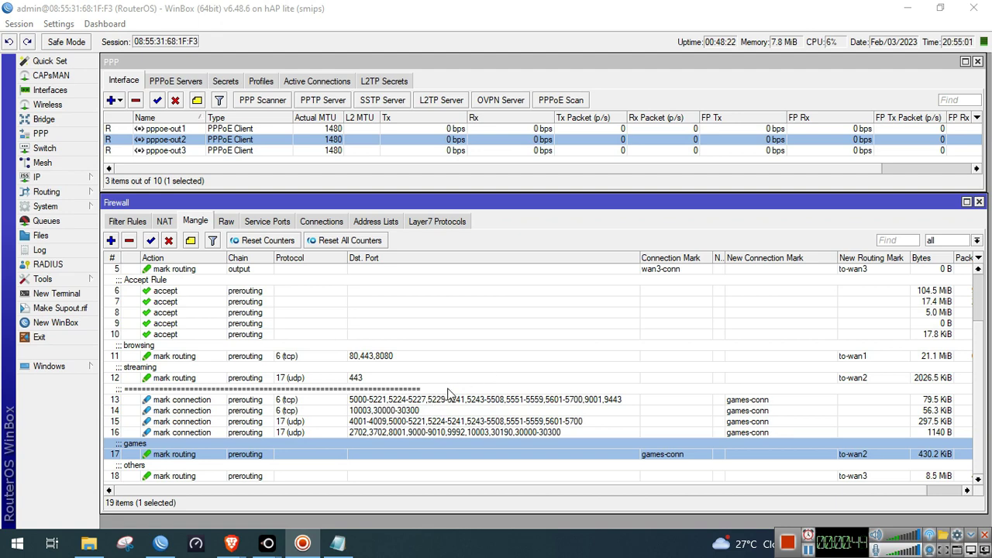
# Review the ports and routing marks of the browsing, streaming, games and others mangle rules.
pyautogui.click(403, 137)
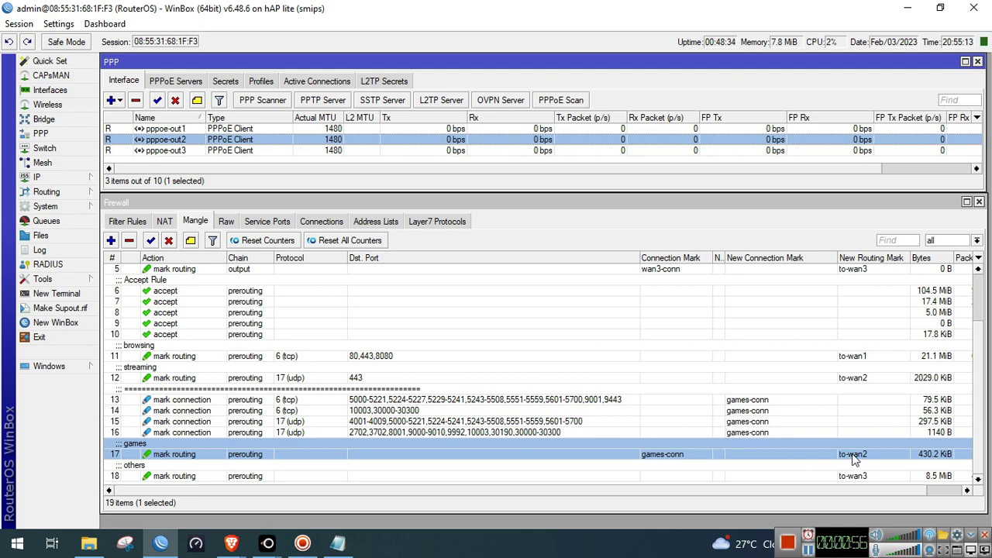
pyautogui.click(871, 358)
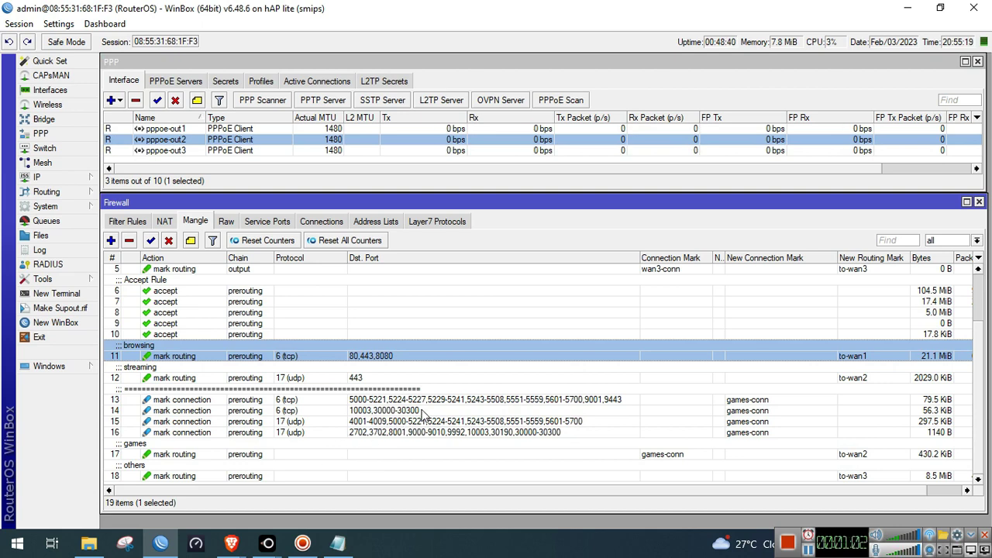
pyautogui.click(465, 424)
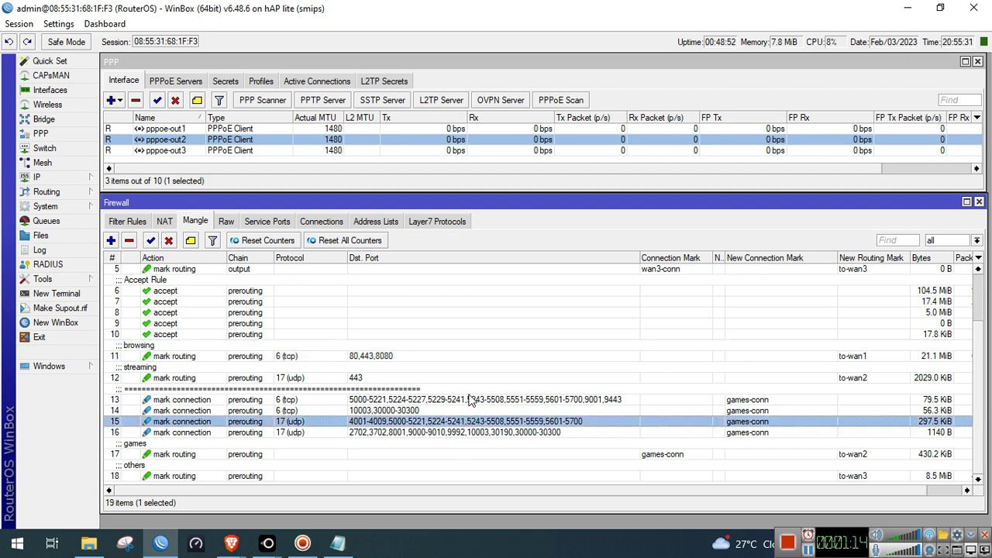
pyautogui.click(470, 399)
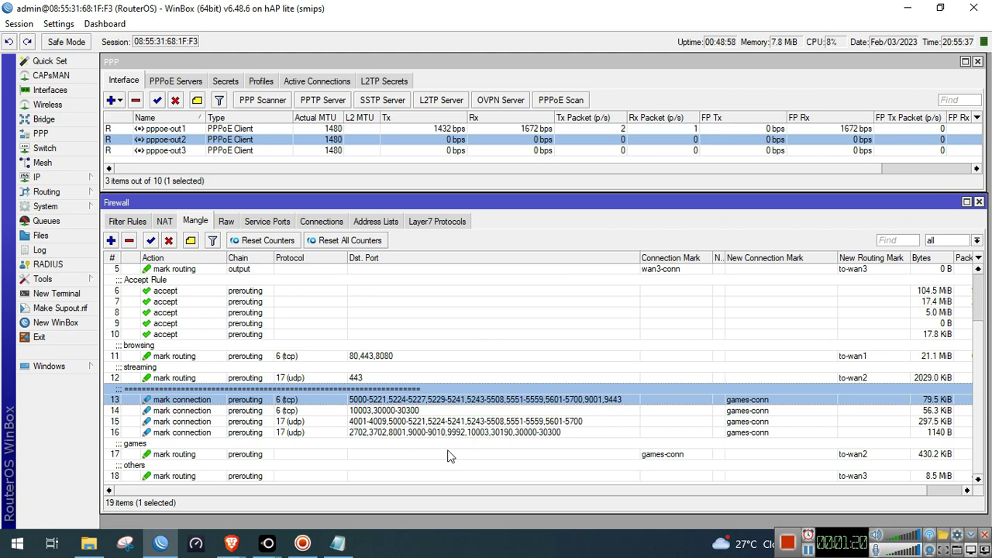
pyautogui.click(868, 379)
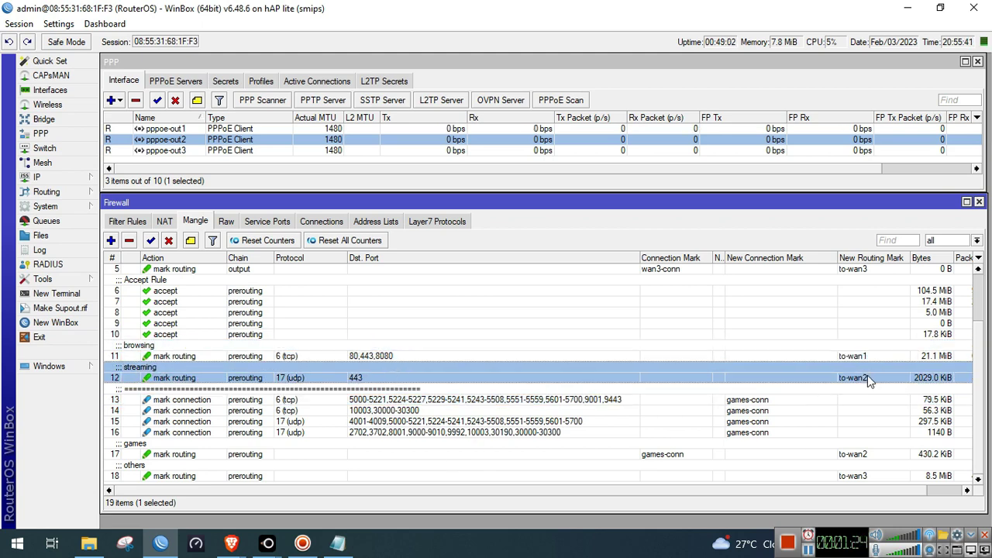
pyautogui.click(875, 458)
pyautogui.click(876, 475)
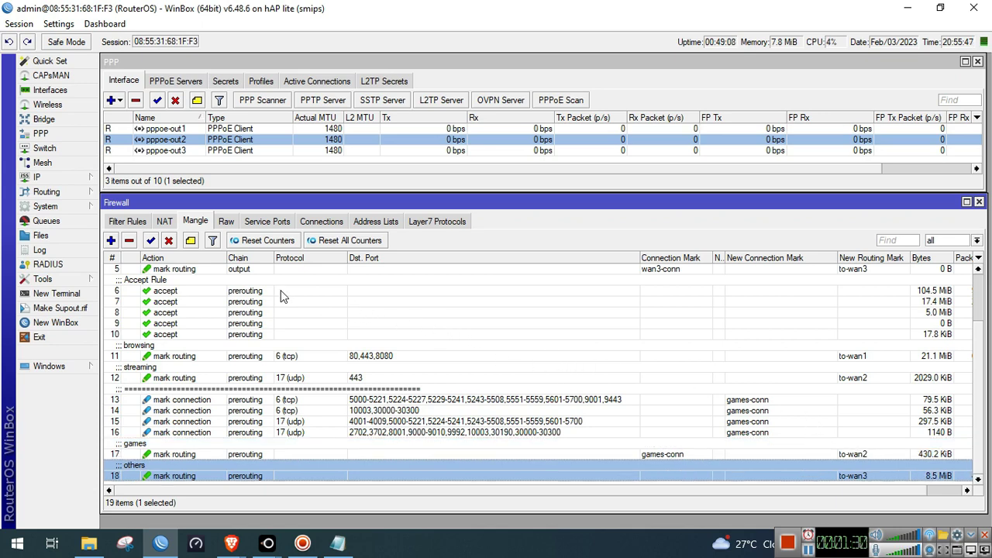
# Add a static route to 1.0.0.1 through gateway pppoe-out1 with ping gateway checking and scope 10.
pyautogui.click(68, 181)
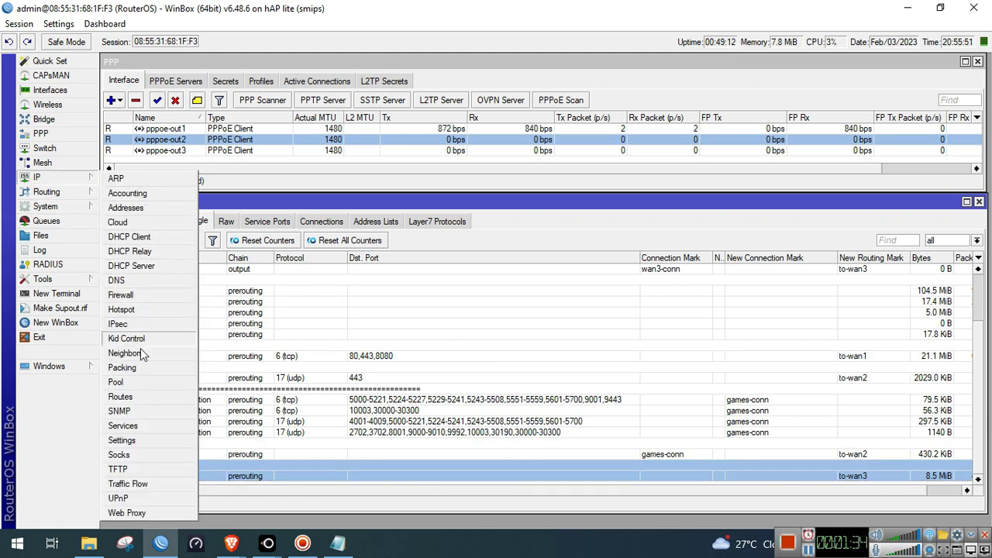
pyautogui.click(143, 397)
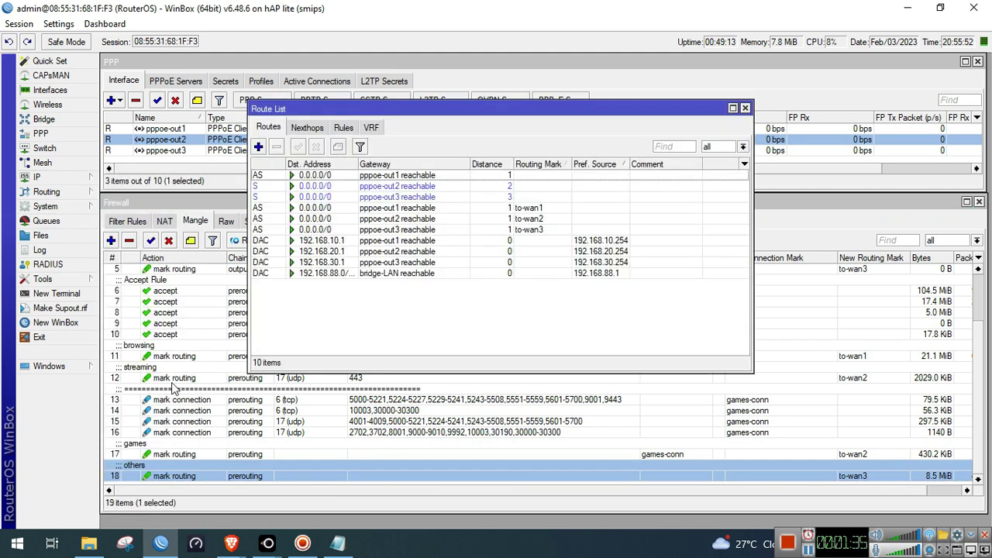
pyautogui.click(258, 146)
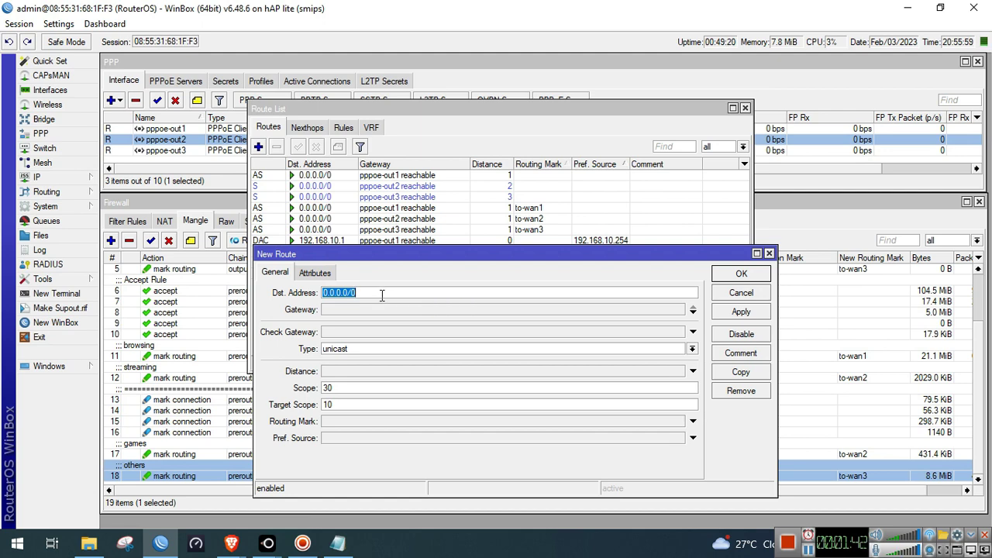
pyautogui.write('1.0.0.1')
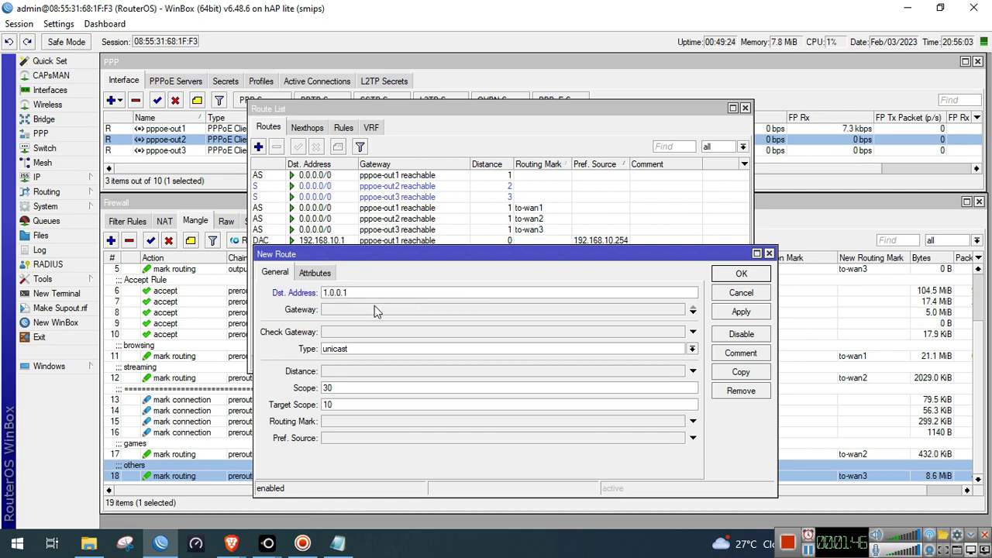
pyautogui.click(379, 310)
pyautogui.click(460, 310)
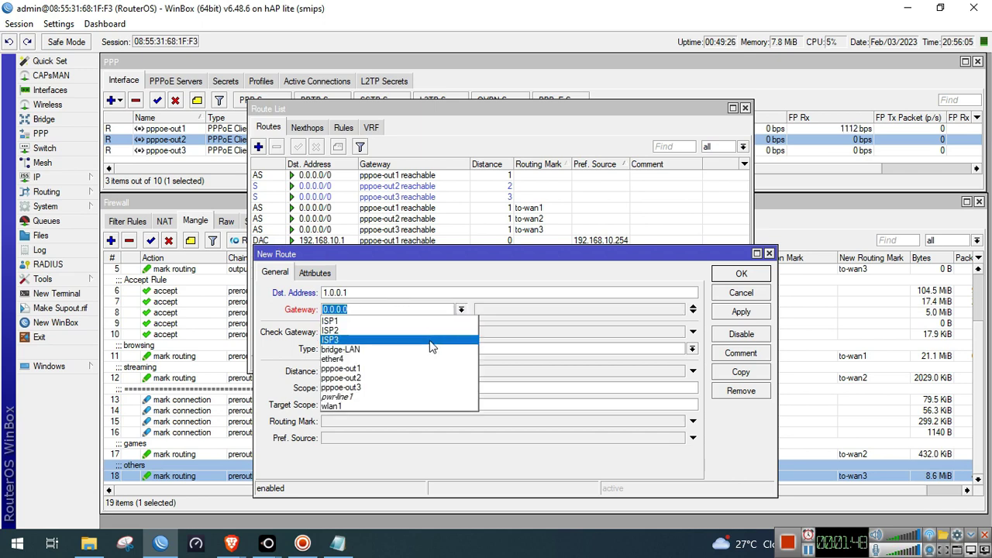
pyautogui.click(425, 368)
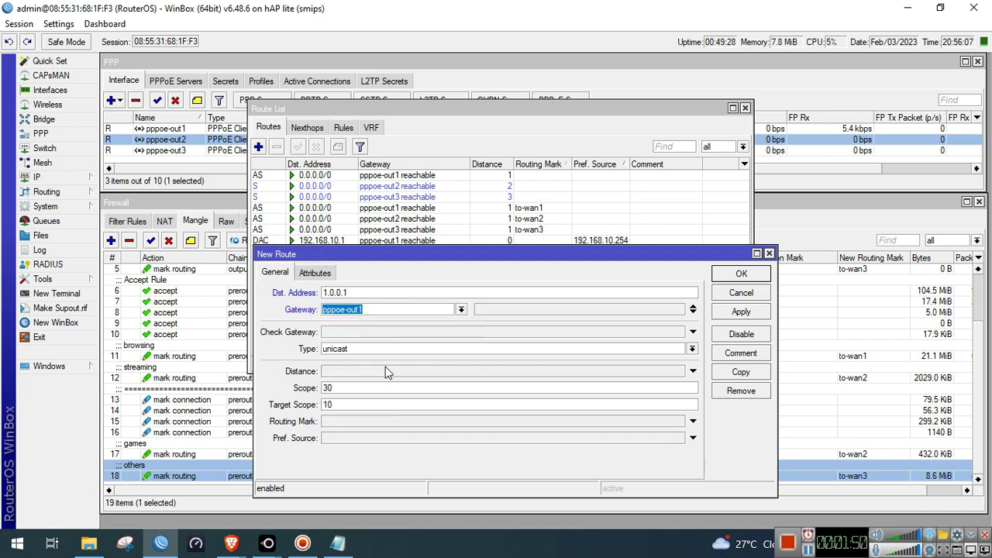
pyautogui.click(388, 339)
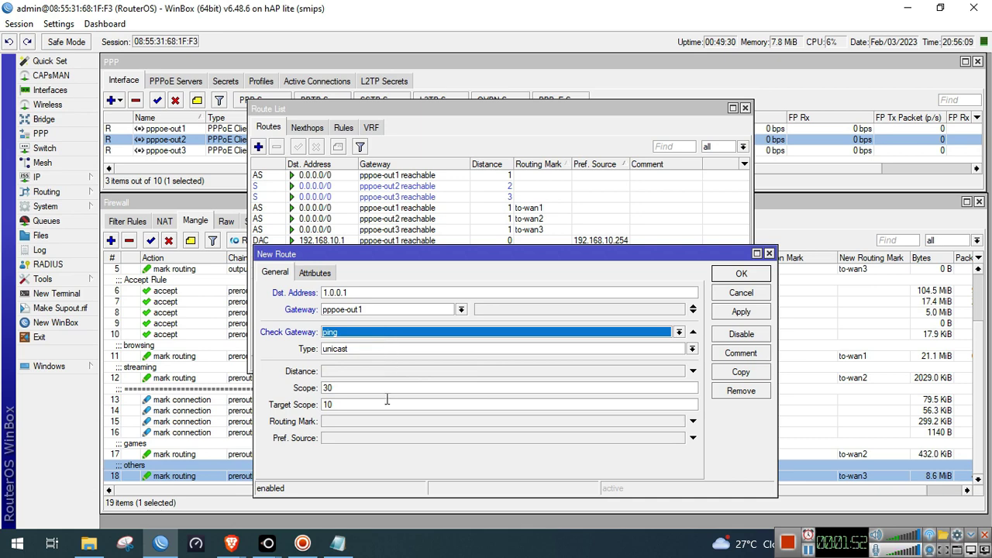
pyautogui.click(381, 389)
pyautogui.write('10')
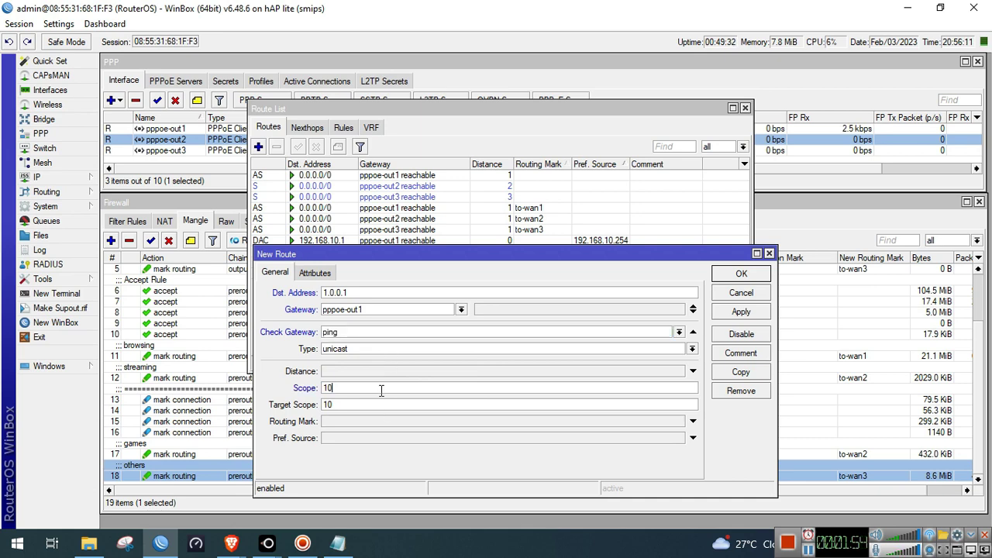
pyautogui.click(750, 313)
pyautogui.click(748, 276)
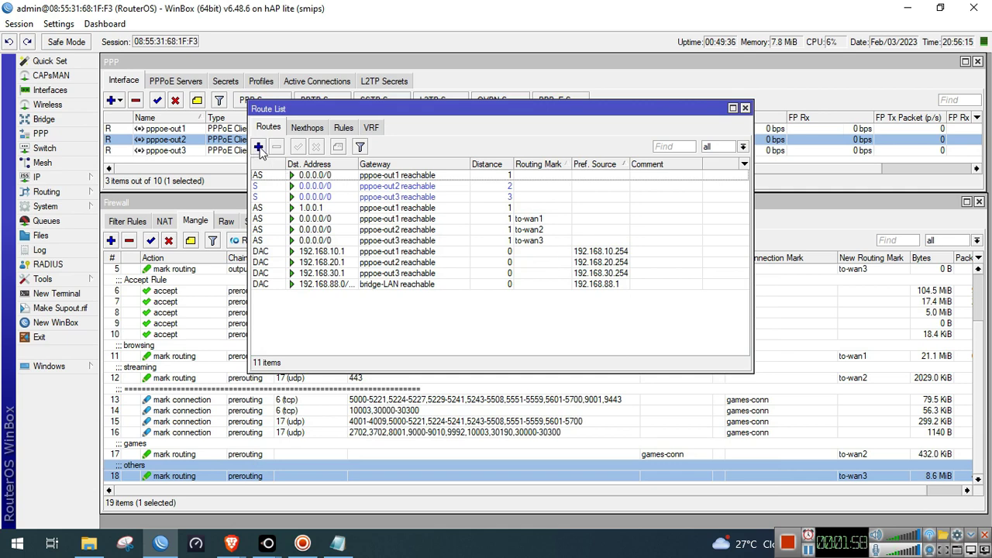
# Add a static route to 208.67.222.222 through gateway pppoe-out2 with ping gateway checking and scope 10.
pyautogui.click(259, 147)
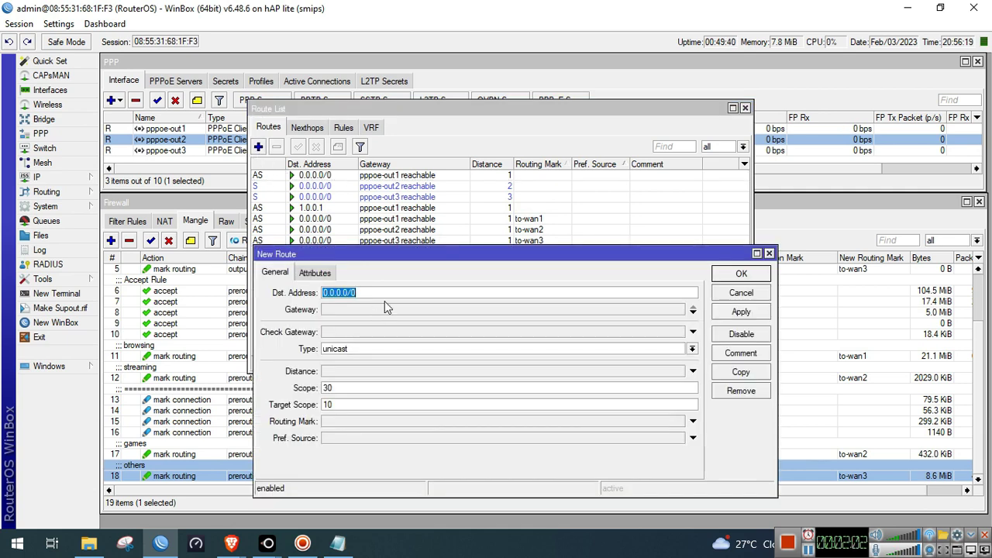
pyautogui.write('20')
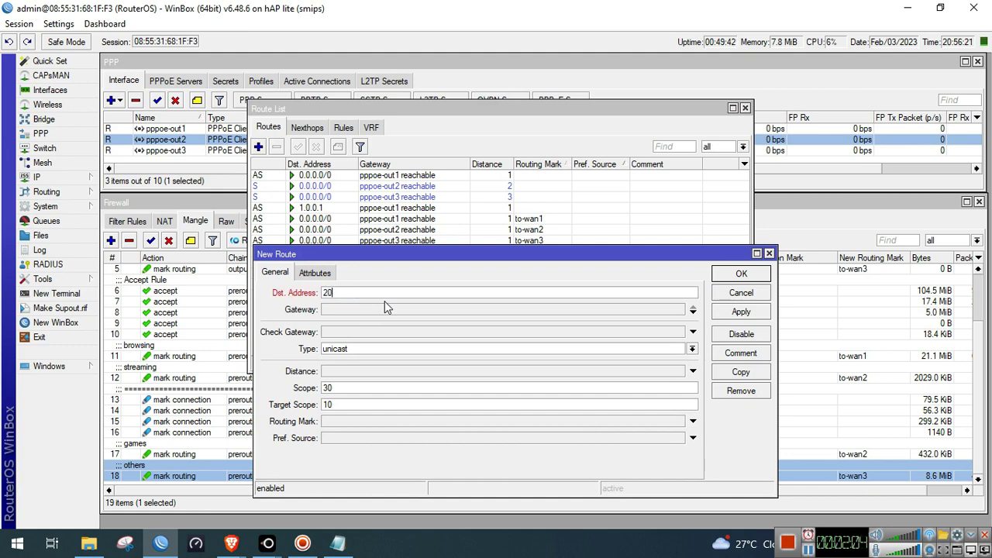
pyautogui.write('8.67.222.222')
pyautogui.click(385, 308)
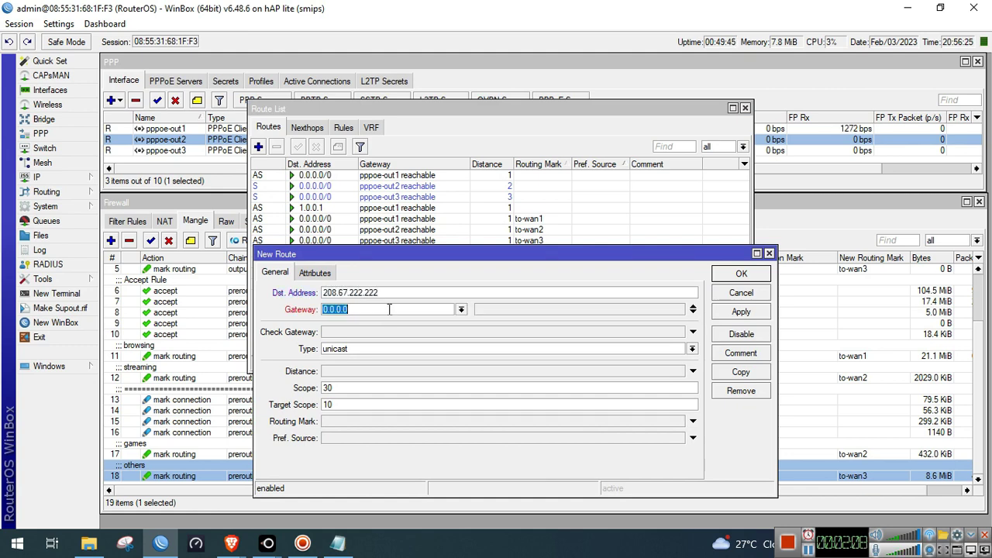
pyautogui.click(460, 309)
pyautogui.click(418, 377)
pyautogui.click(381, 331)
pyautogui.click(378, 357)
pyautogui.click(367, 388)
pyautogui.write('10')
pyautogui.click(741, 311)
pyautogui.click(741, 273)
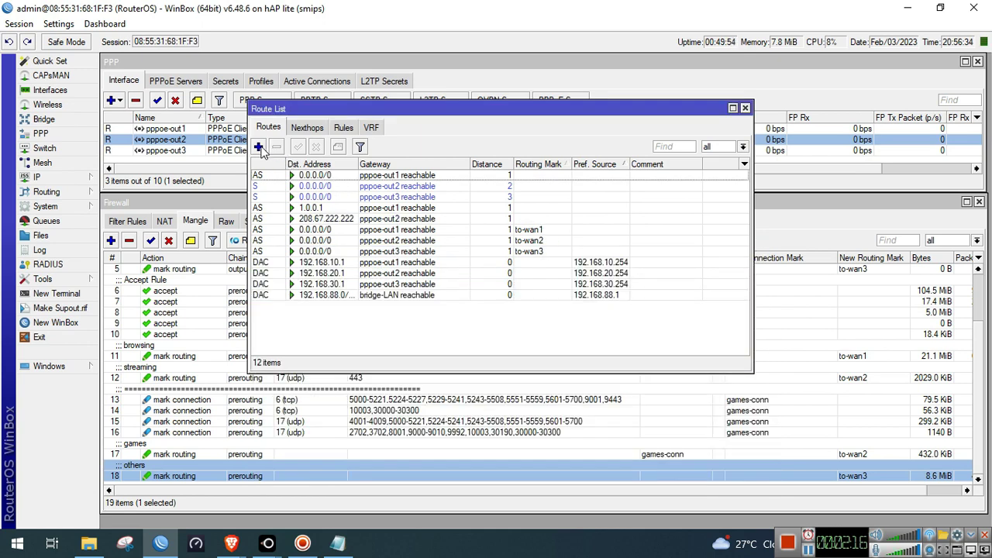
# Add a static route to 9.9.9.9 through gateway pppoe-out3 with ping gateway checking and scope 10, and close the route list.
pyautogui.click(258, 147)
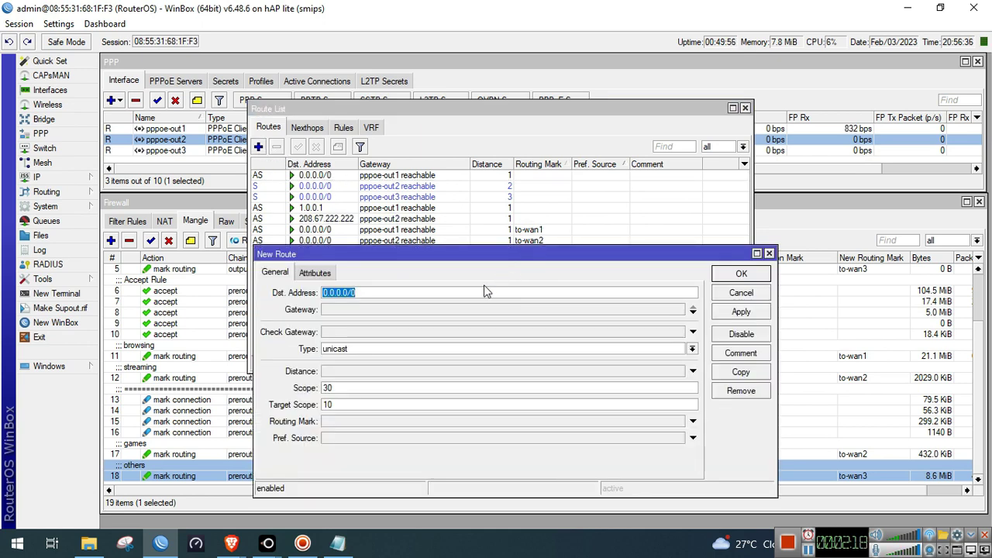
pyautogui.write('9.9.9.9')
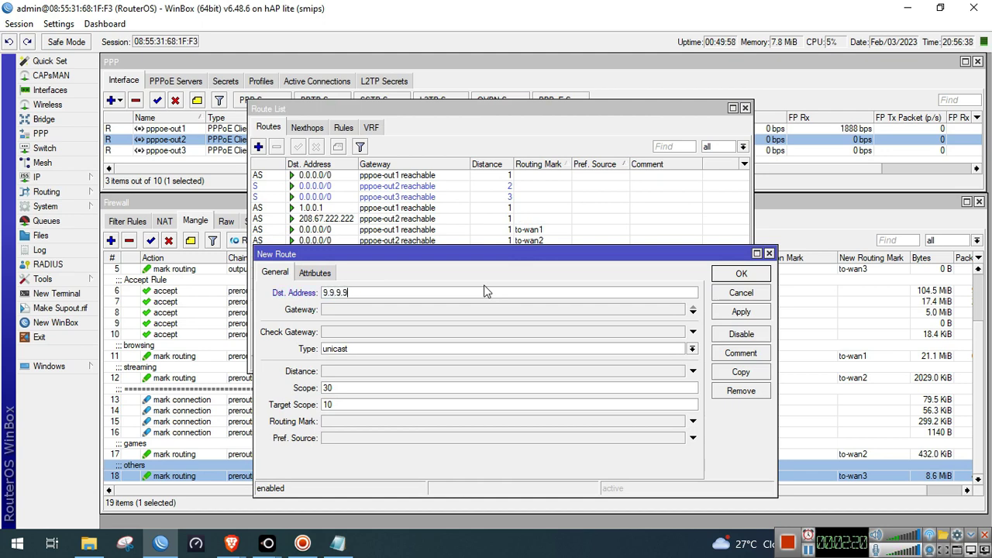
pyautogui.click(464, 310)
pyautogui.click(461, 310)
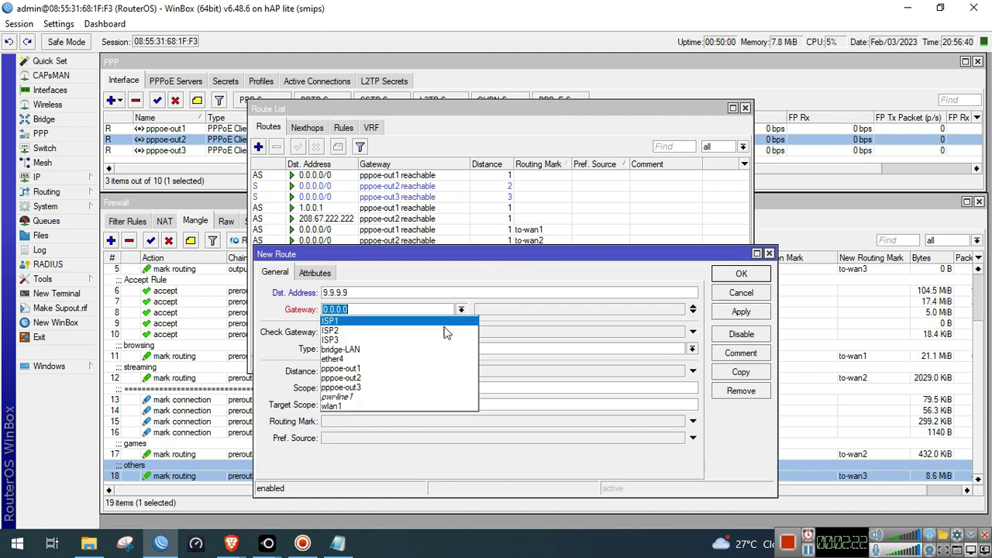
pyautogui.click(408, 386)
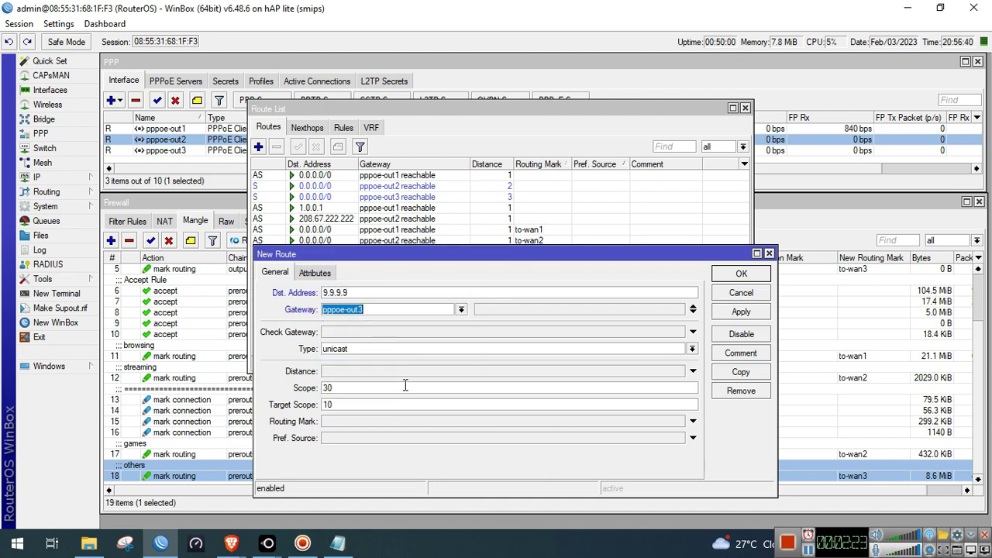
pyautogui.click(374, 334)
pyautogui.click(354, 387)
pyautogui.write('10')
pyautogui.click(732, 312)
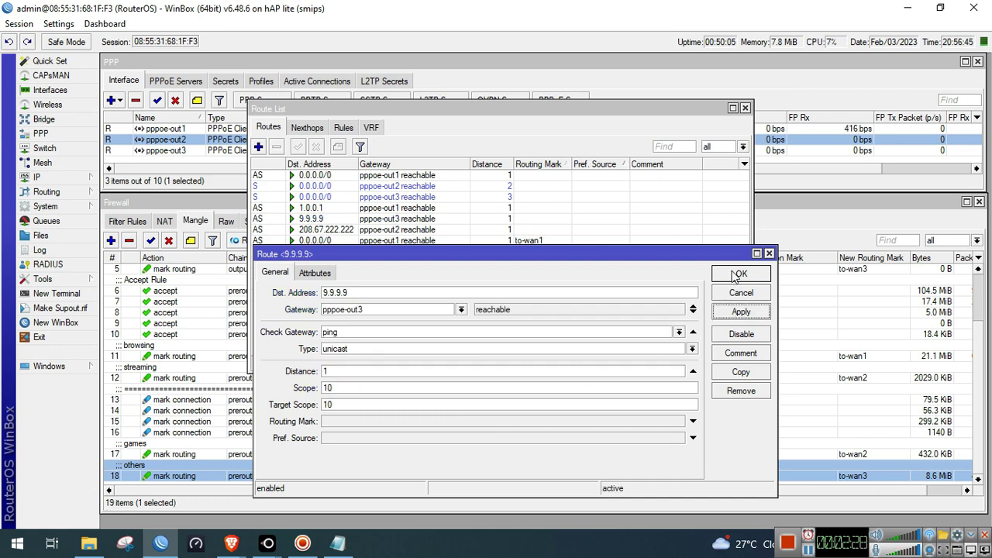
pyautogui.click(738, 275)
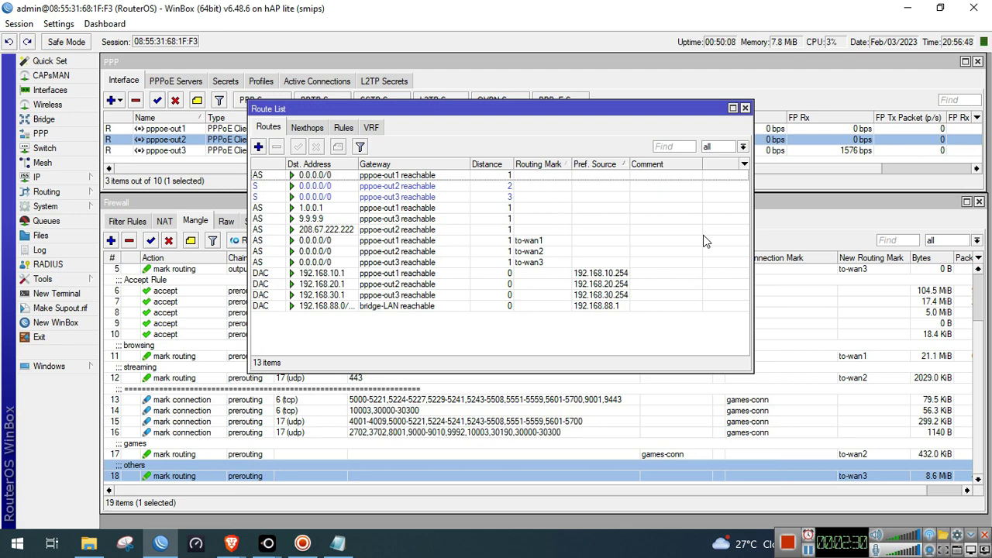
pyautogui.click(745, 109)
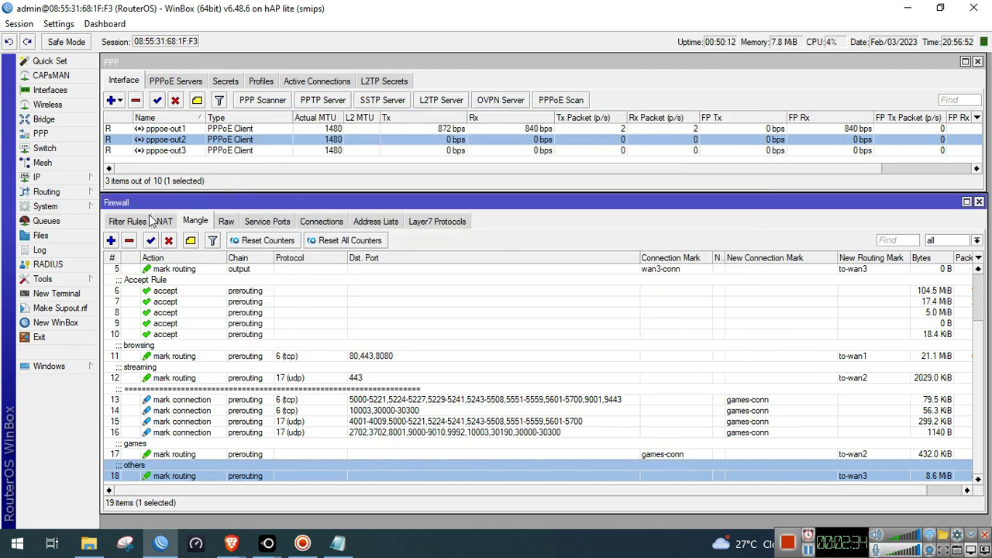
# Start a new Netwatch host for 1.0.0.1 with an interval of 00:00:10 and a timeout of 5 ms.
pyautogui.click(76, 281)
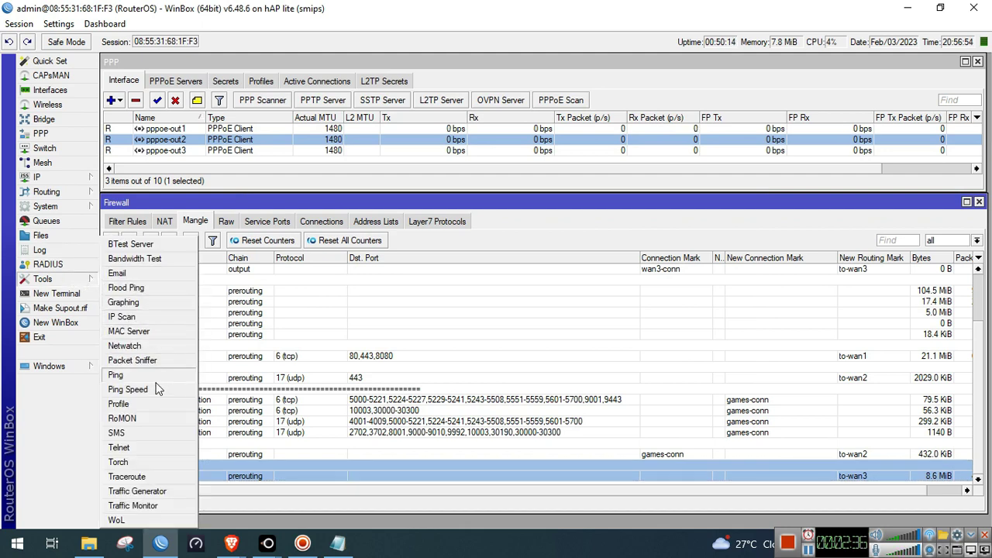
pyautogui.click(153, 346)
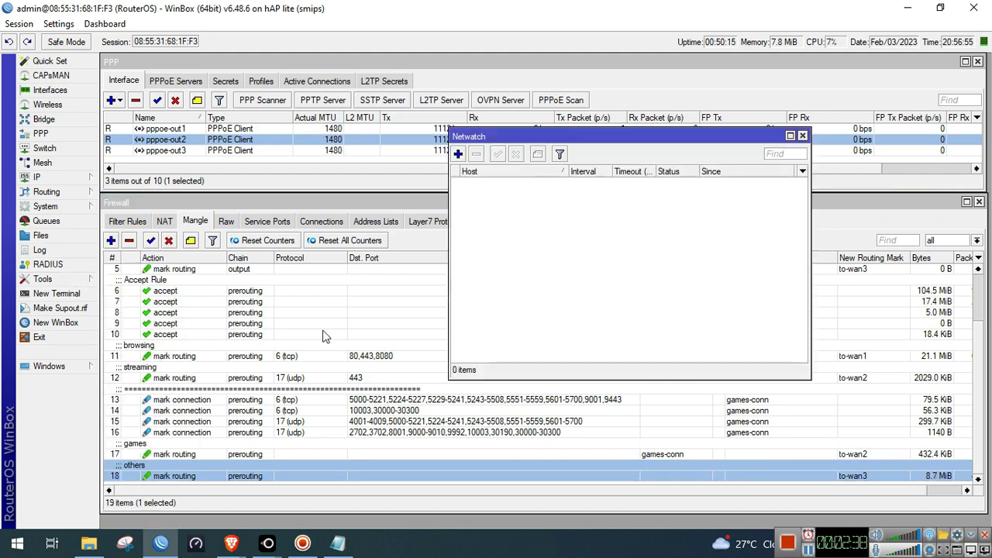
pyautogui.click(460, 155)
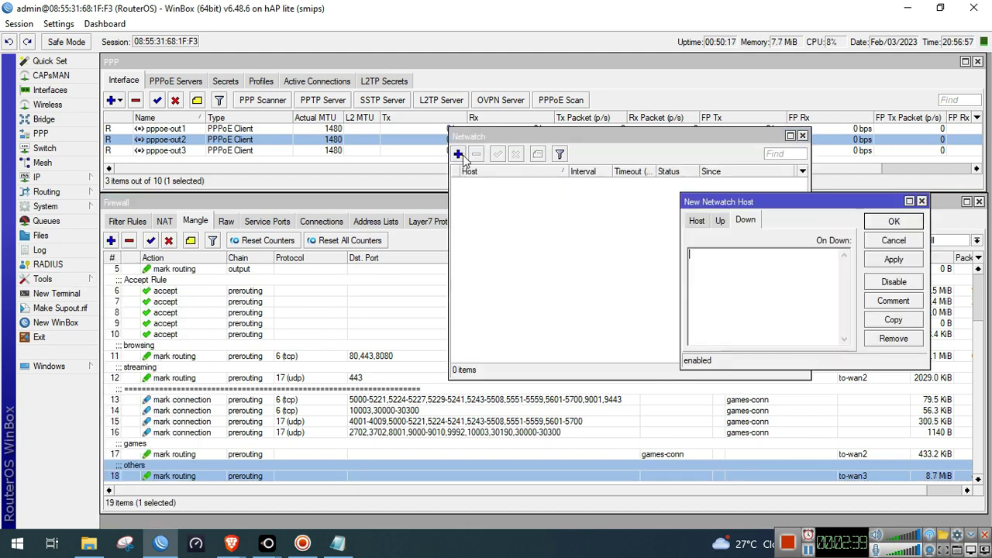
pyautogui.click(695, 223)
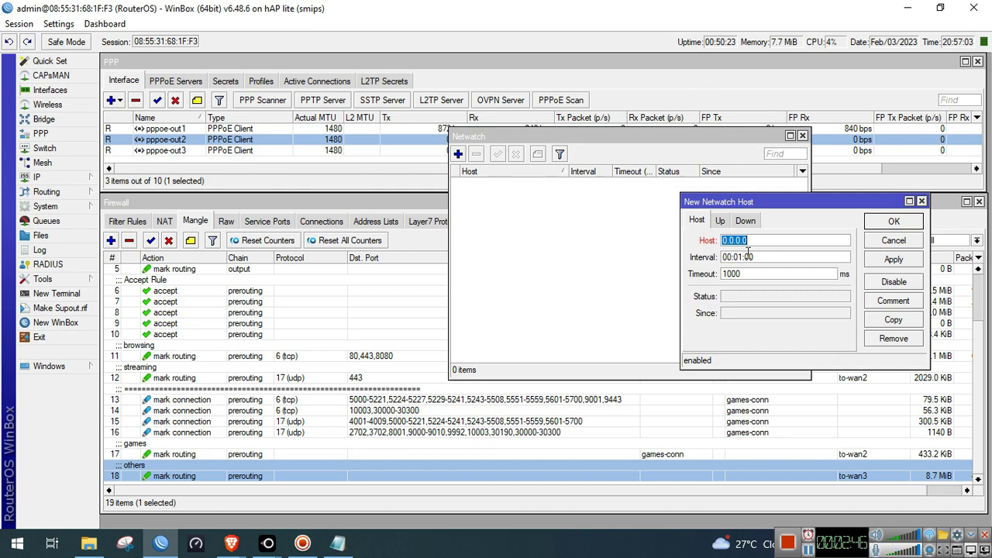
pyautogui.write('1.0.0.1')
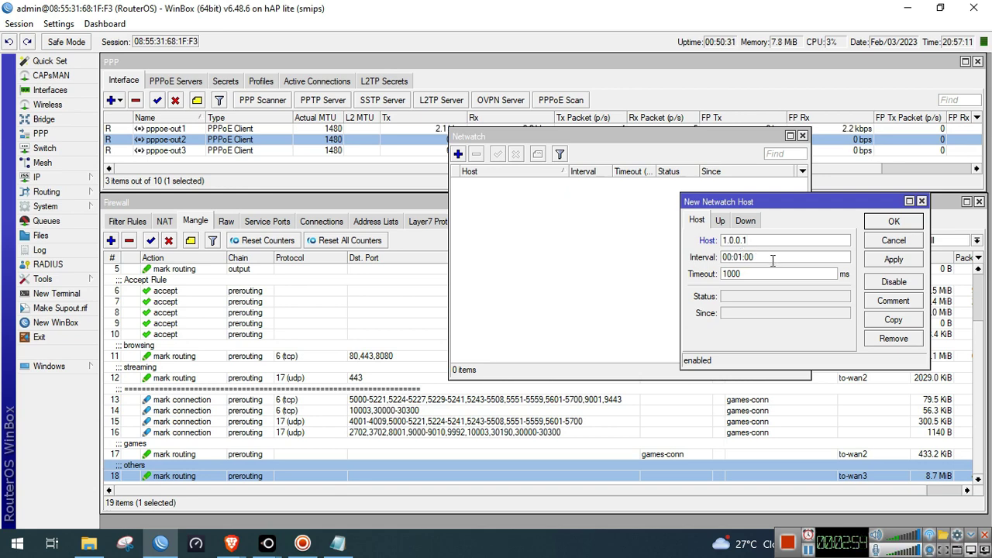
pyautogui.write('0')
pyautogui.write('1')
pyautogui.doubleClick(756, 276)
pyautogui.write('5')
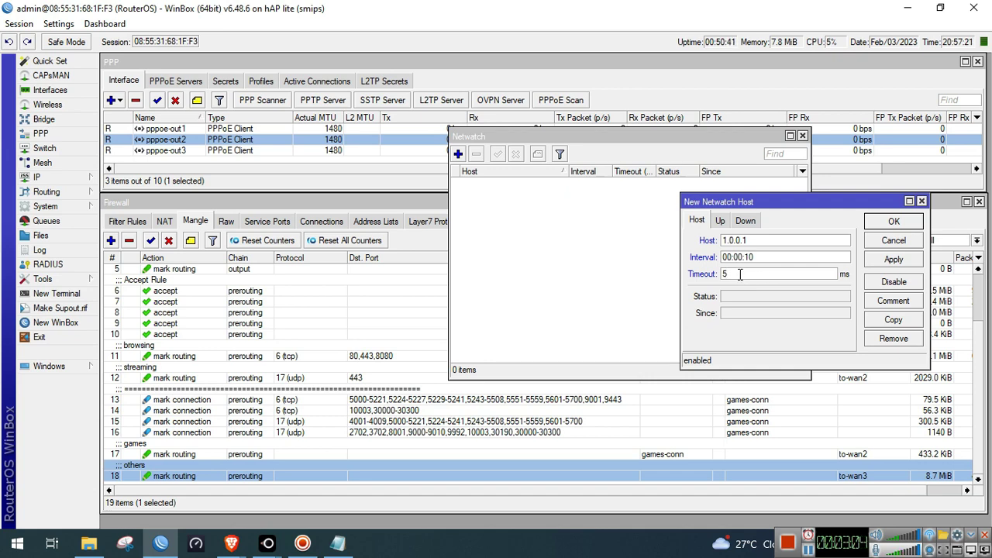
pyautogui.moveTo(787, 204); pyautogui.dragTo(669, 209)
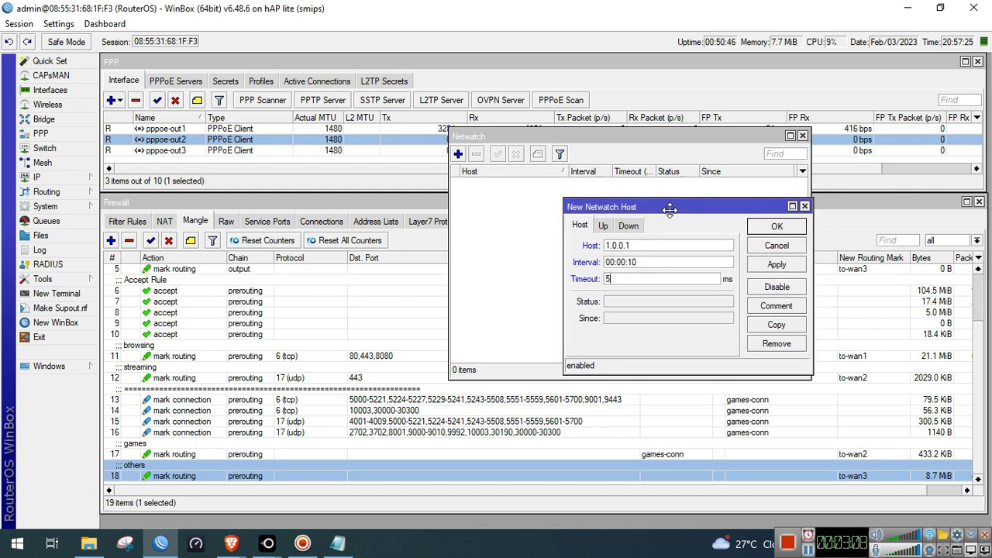
pyautogui.moveTo(618, 279); pyautogui.dragTo(597, 277)
pyautogui.click(604, 228)
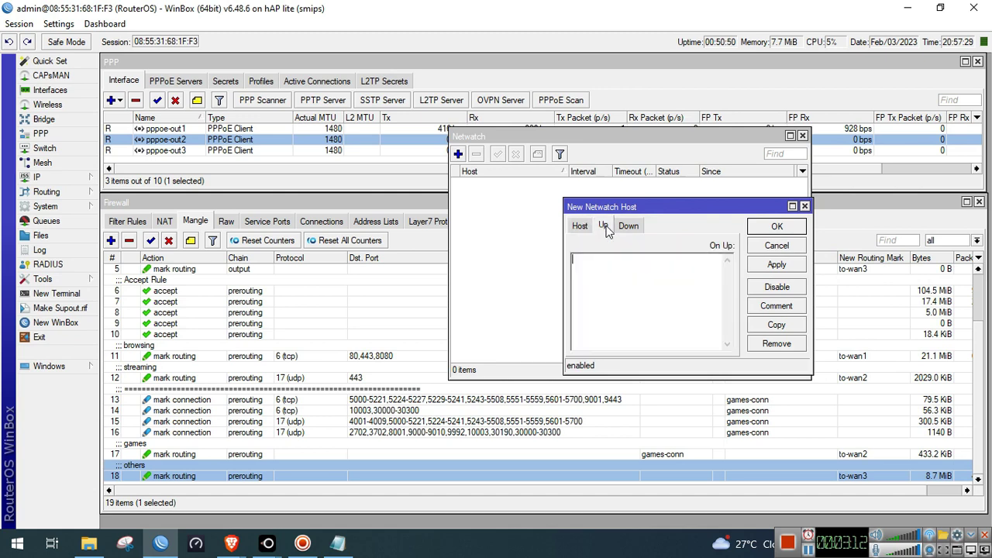
pyautogui.click(580, 226)
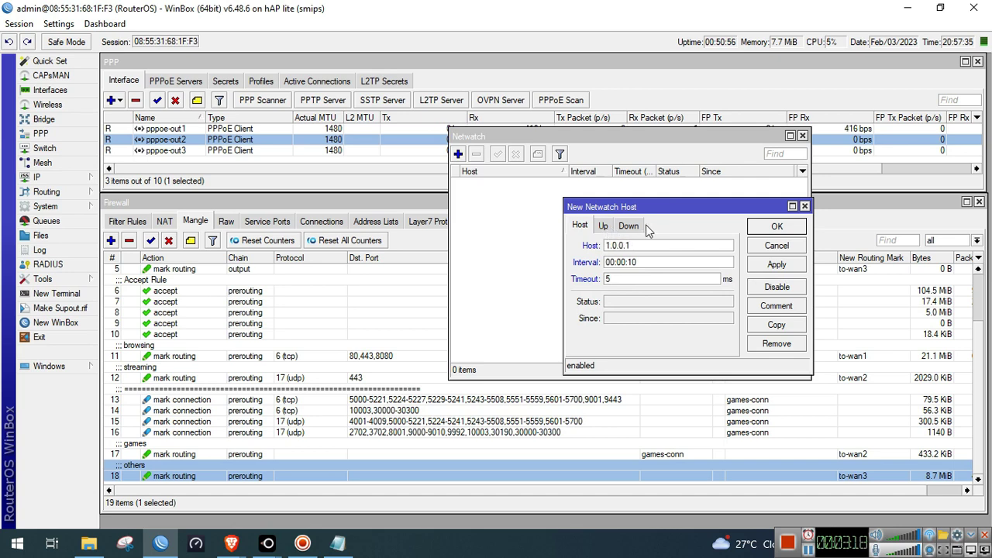
# Begin the new Netwatch host's On Up script with "/ip firewall mangle set [find comment=".
pyautogui.moveTo(666, 210); pyautogui.dragTo(622, 192)
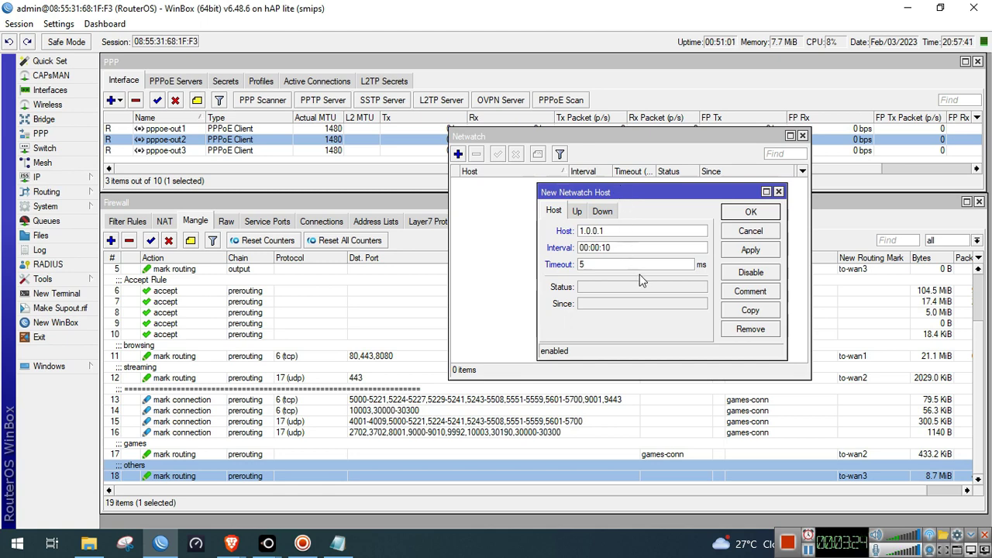
pyautogui.doubleClick(581, 264)
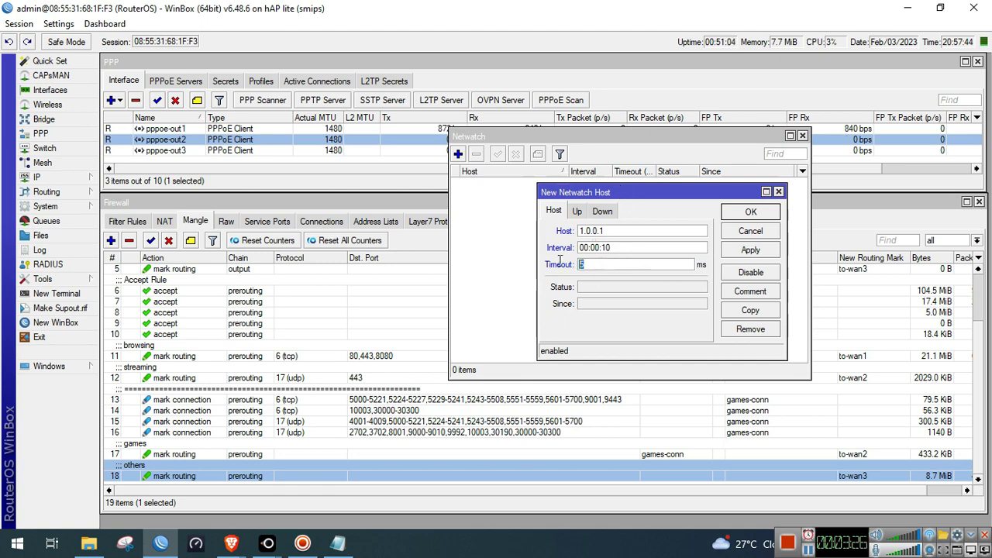
pyautogui.click(577, 214)
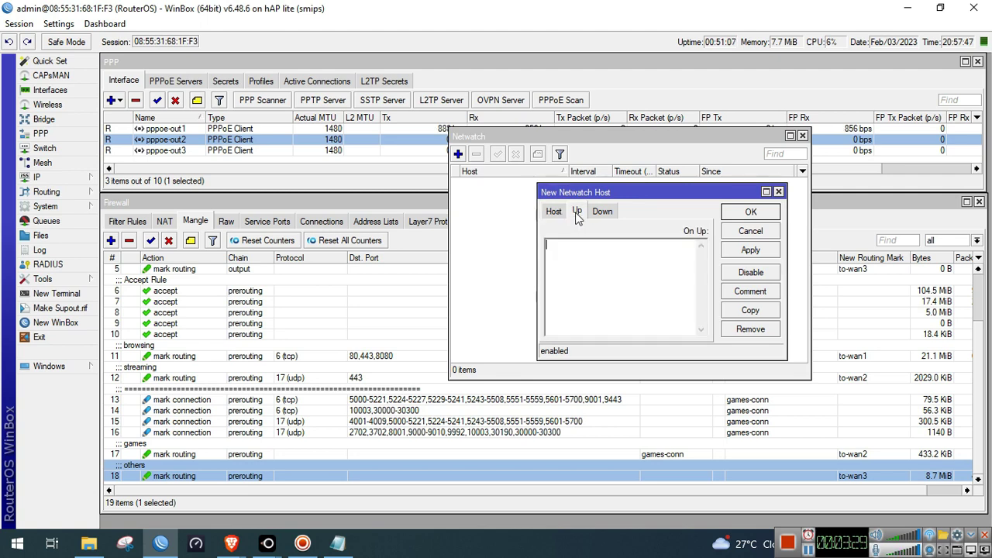
pyautogui.click(603, 277)
pyautogui.write('/')
pyautogui.write('ip fr')
pyautogui.write('re')
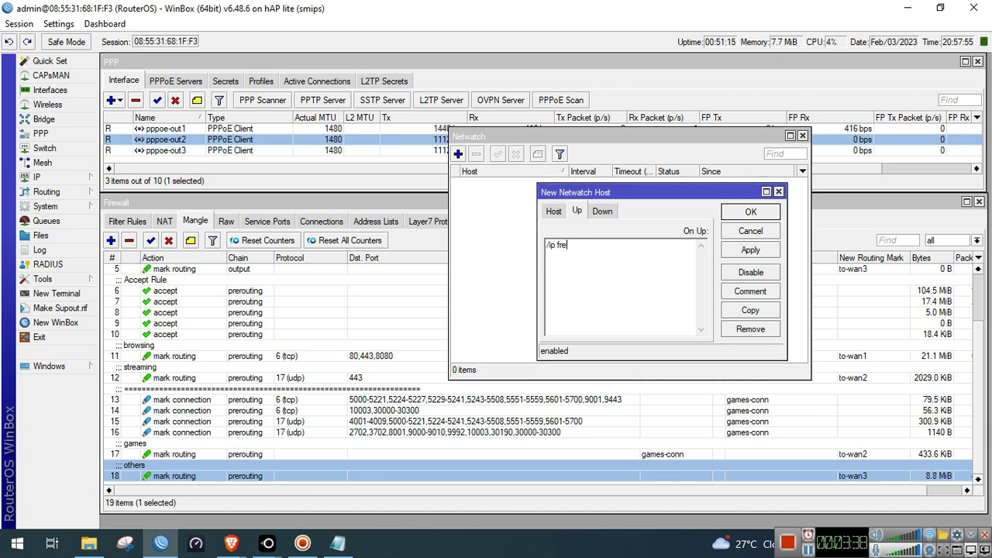
pyautogui.press('BackSpace')
pyautogui.press('BackSpace')
pyautogui.write('irewall ')
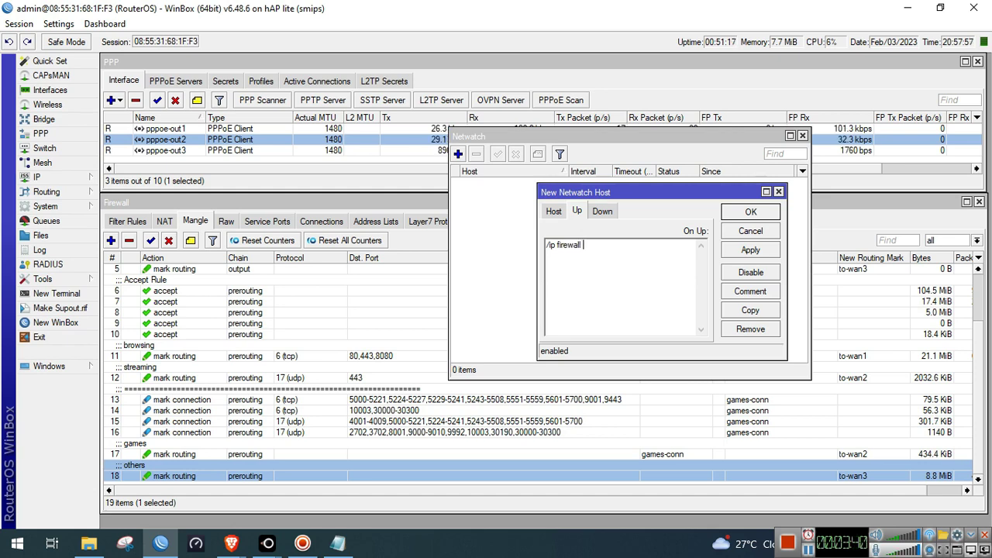
pyautogui.write('mangle set [find ')
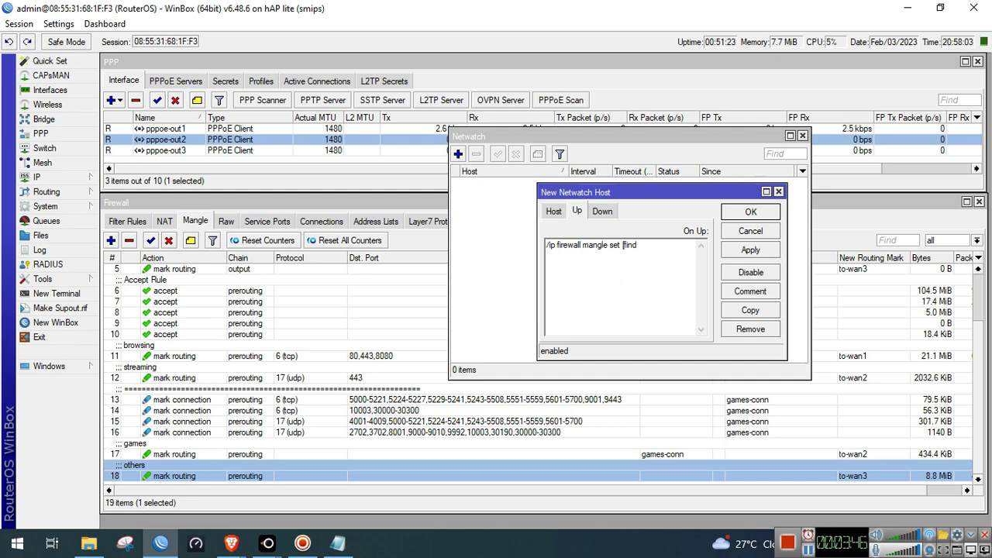
pyautogui.write('comment=')
# Copy the comment text of the browsing mangle rule and close its comment dialog.
pyautogui.click(196, 356)
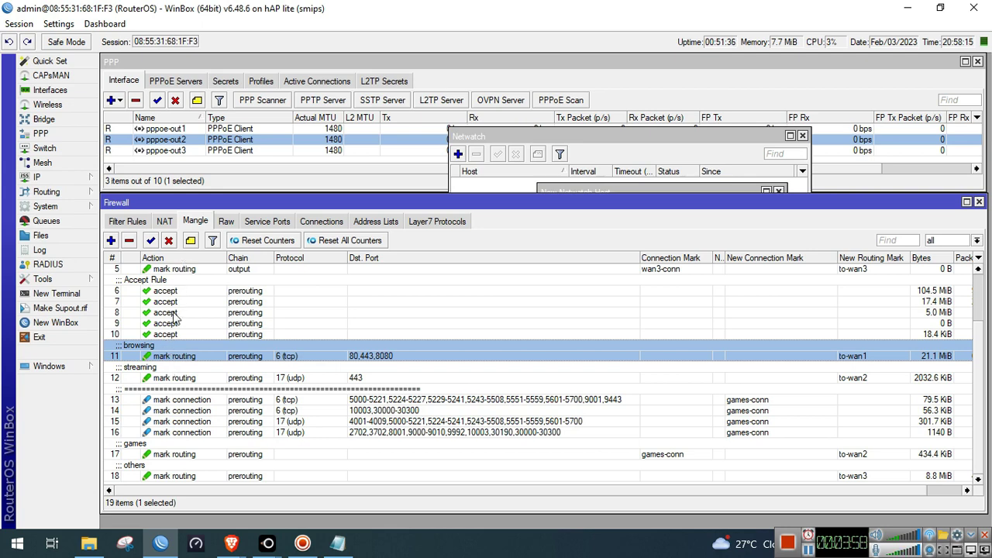
pyautogui.click(192, 241)
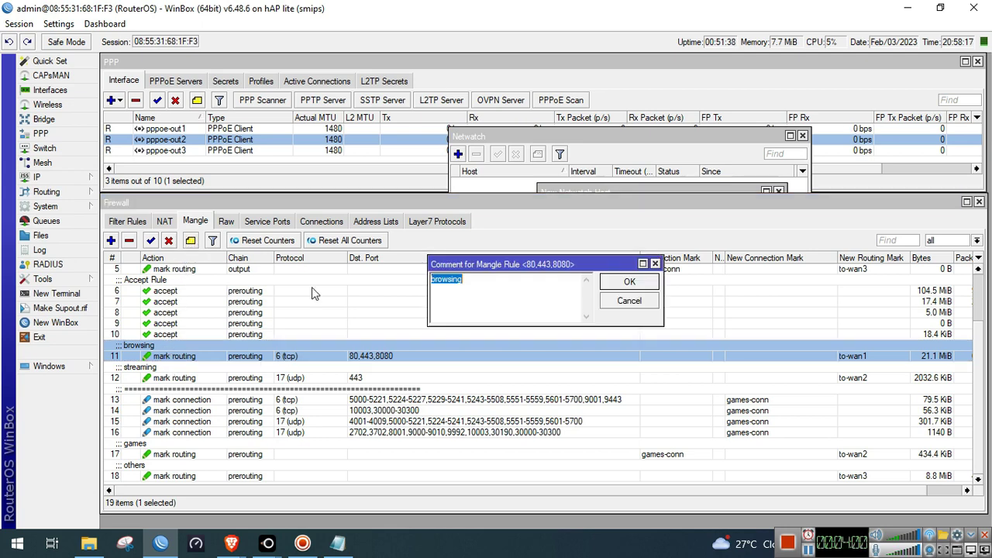
pyautogui.rightClick(446, 283)
pyautogui.click(496, 324)
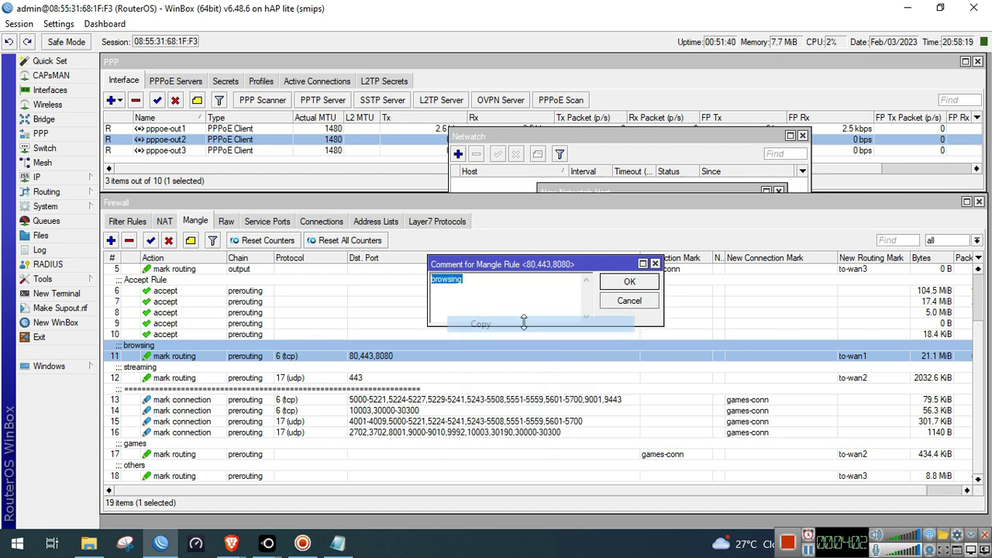
pyautogui.click(629, 282)
# Close the PPP and Firewall windows and place the Netwatch list beside the new host's script.
pyautogui.click(705, 162)
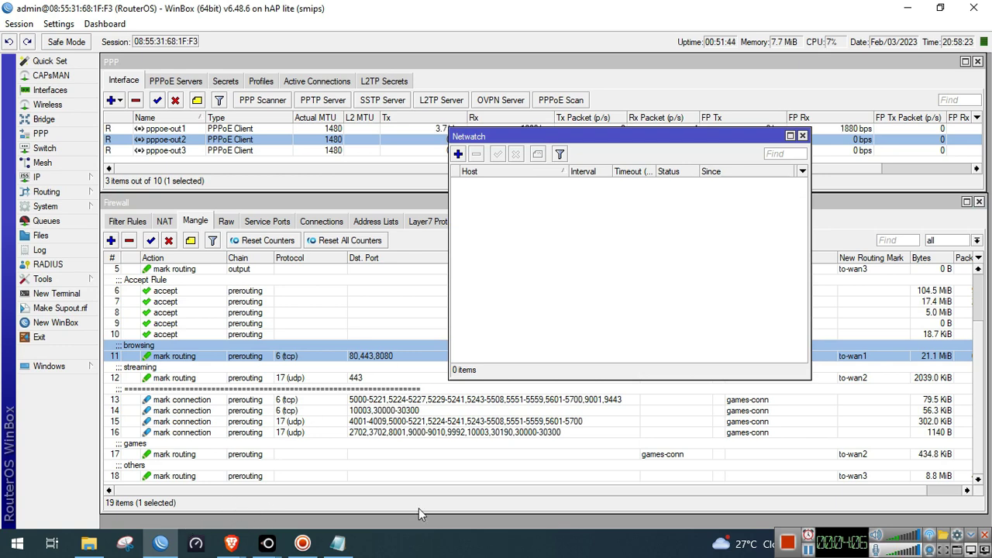
pyautogui.click(977, 62)
pyautogui.click(979, 202)
pyautogui.click(979, 201)
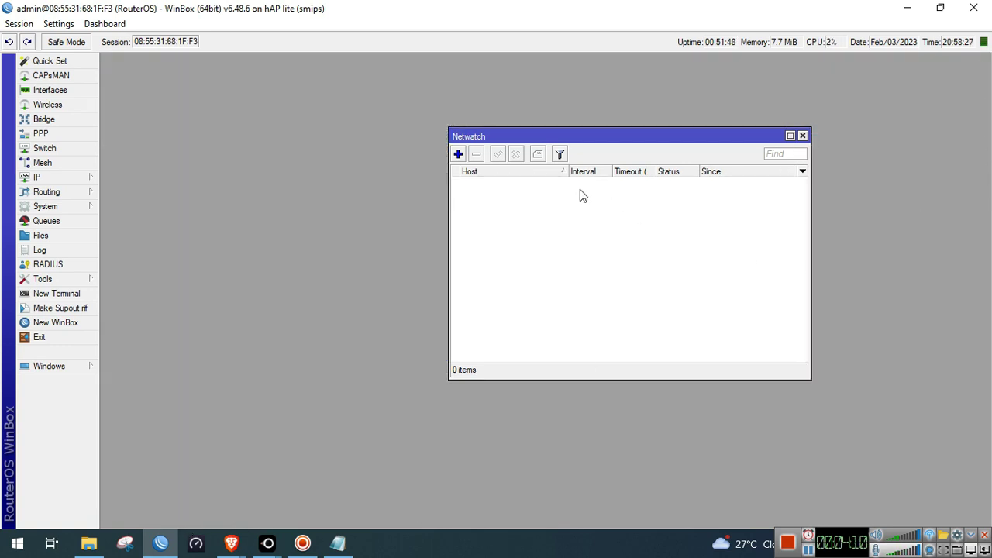
pyautogui.moveTo(547, 133); pyautogui.dragTo(238, 132)
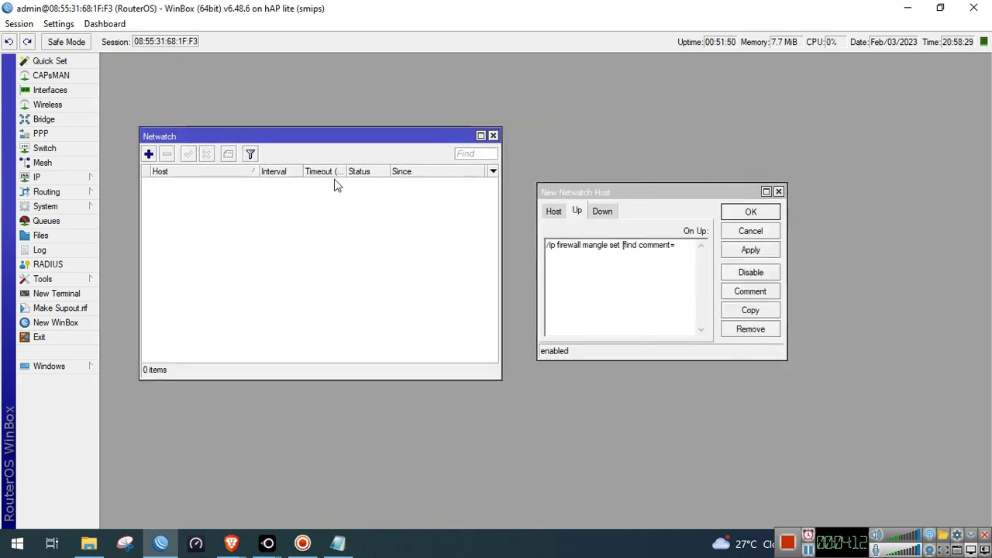
pyautogui.click(619, 276)
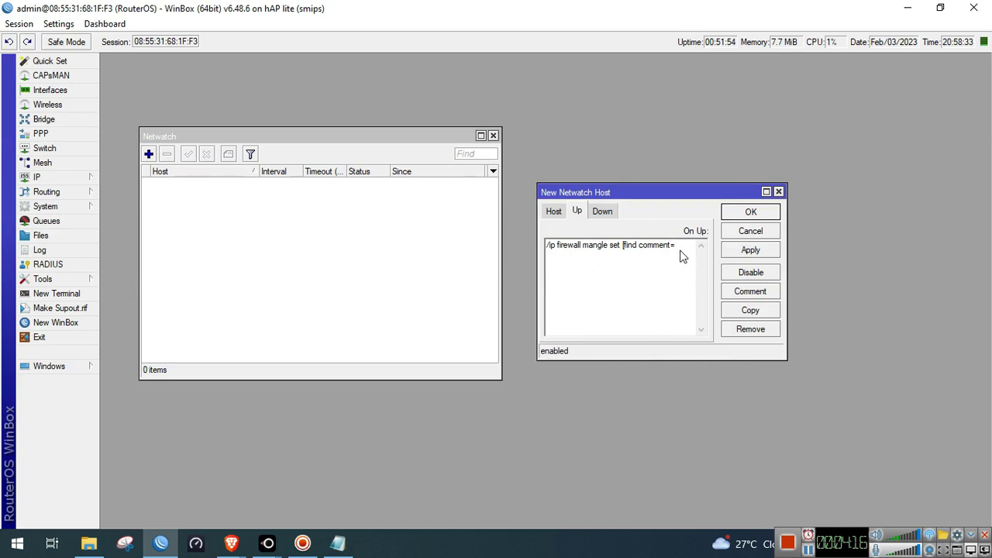
# Complete the On Up script with "Browsing"] new-connection-mark=to-wan1 after the comment condition.
pyautogui.write('"Browsing')
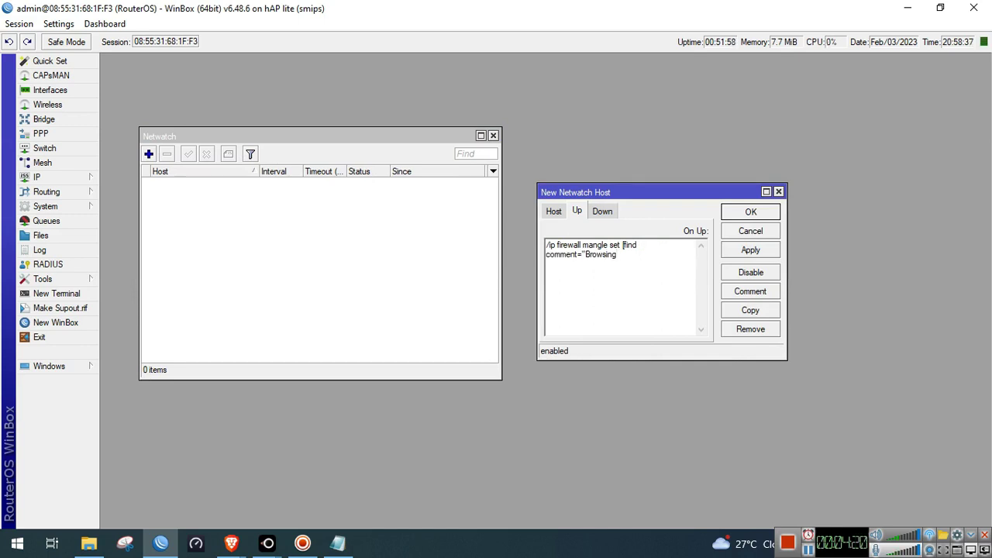
pyautogui.write('"] new-connection-mark')
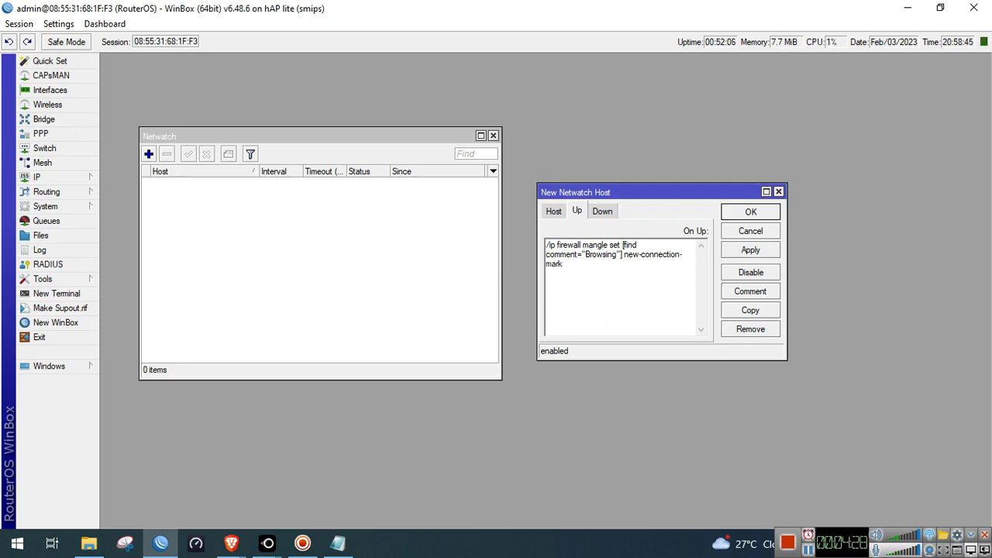
pyautogui.write('=')
pyautogui.moveTo(393, 136); pyautogui.dragTo(371, 78)
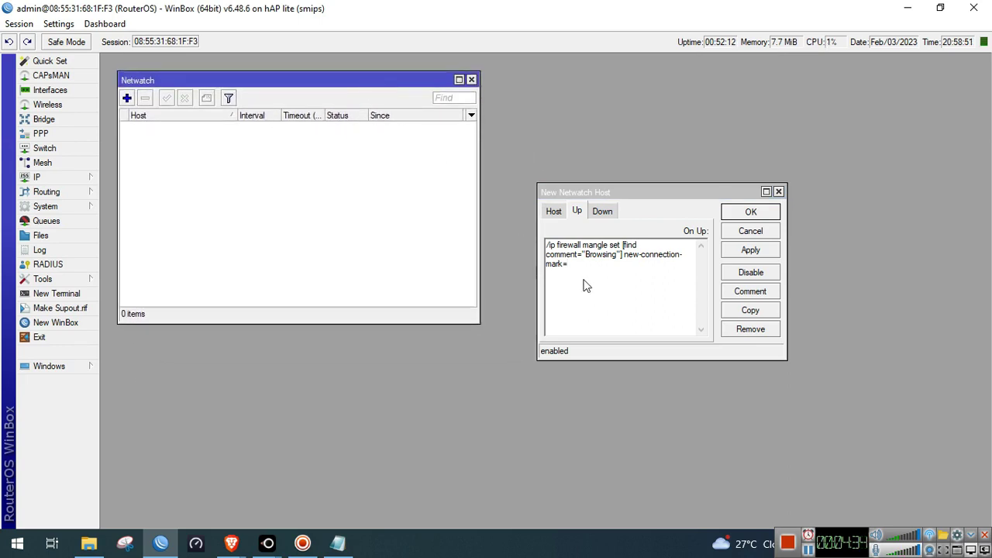
pyautogui.click(598, 275)
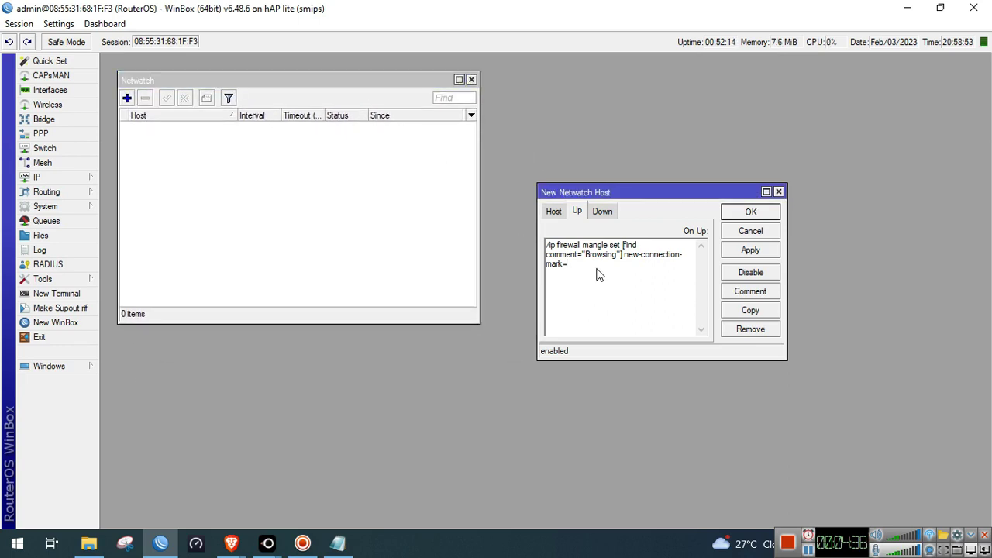
pyautogui.write('wan1')
# Reuse the On Up script as the On Down script with new-connection-mark=to-wan2, and save the Netwatch host.
pyautogui.moveTo(612, 272); pyautogui.dragTo(543, 248)
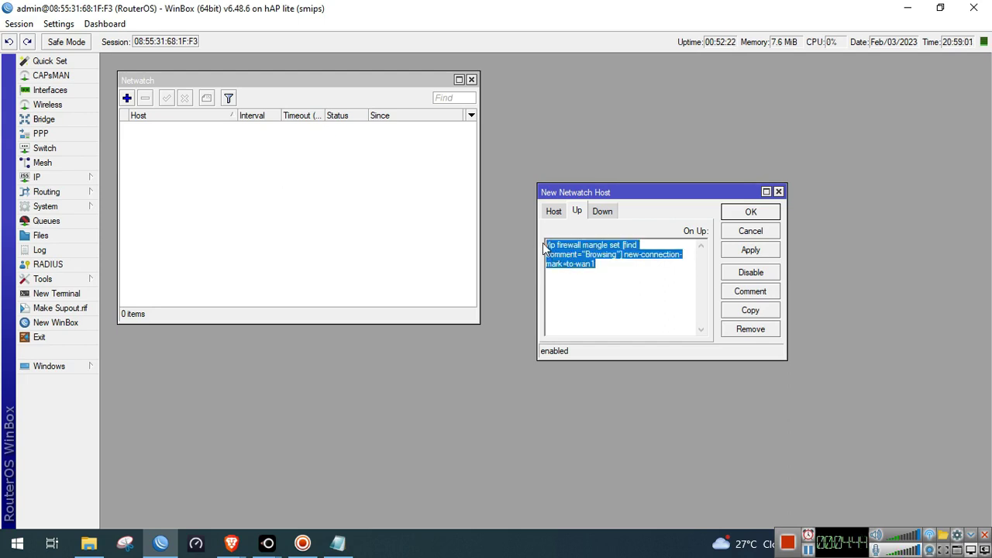
pyautogui.click(603, 211)
pyautogui.click(600, 269)
pyautogui.hotkey('ctrl', 'v')
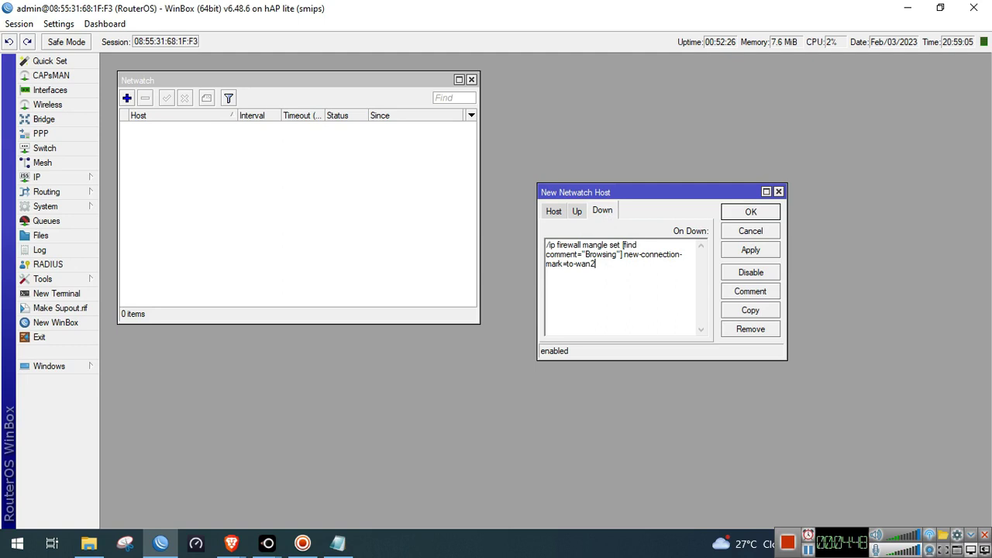
pyautogui.click(752, 251)
pyautogui.click(751, 212)
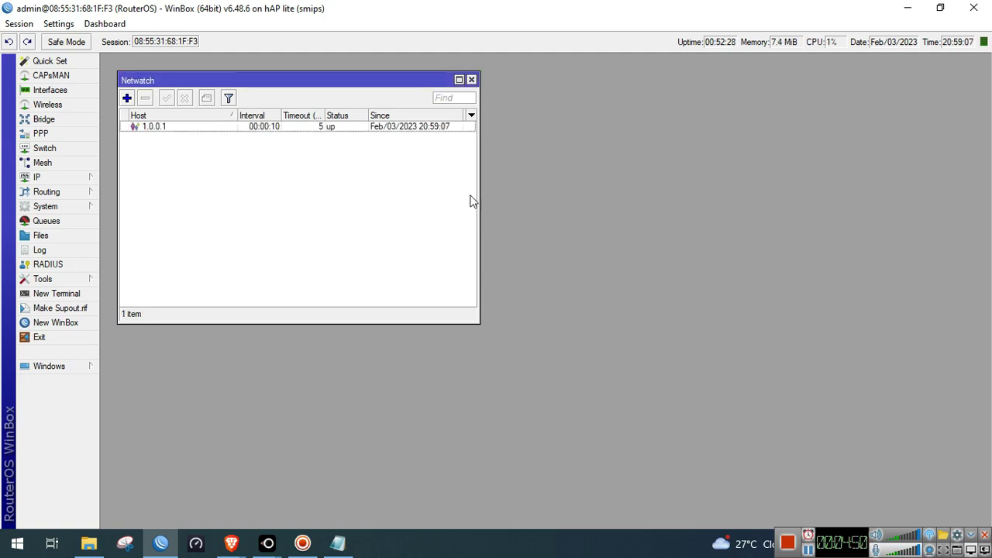
# Open the firewall mangle rules and arrange the Netwatch list so the browsing and streaming rules are in view.
pyautogui.moveTo(225, 84); pyautogui.dragTo(213, 207)
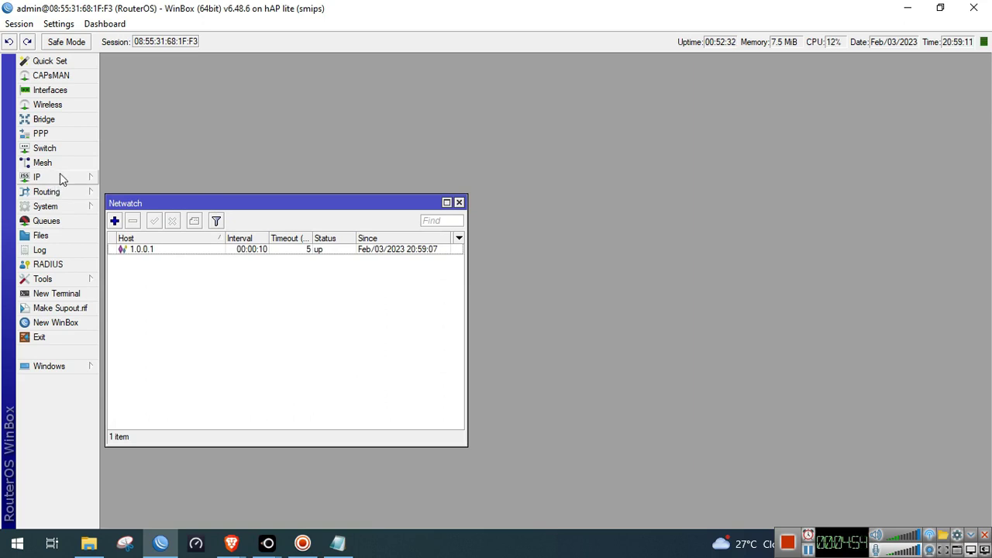
pyautogui.click(60, 173)
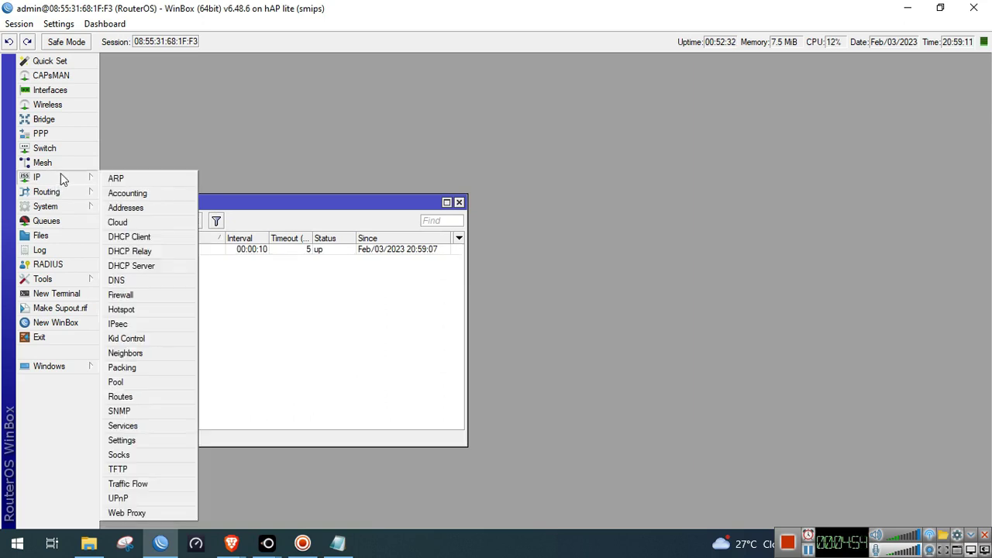
pyautogui.click(153, 295)
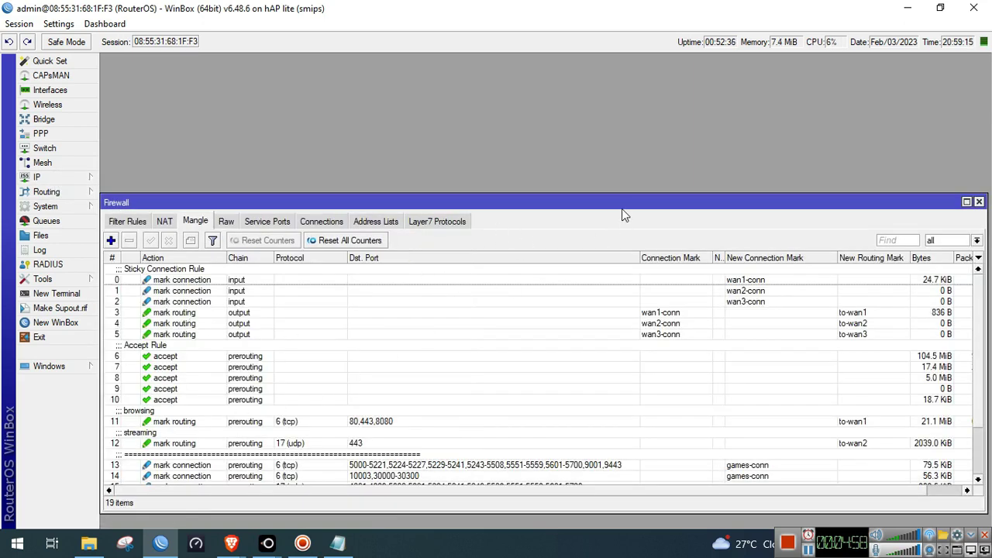
pyautogui.moveTo(622, 206); pyautogui.dragTo(626, 84)
pyautogui.click(422, 405)
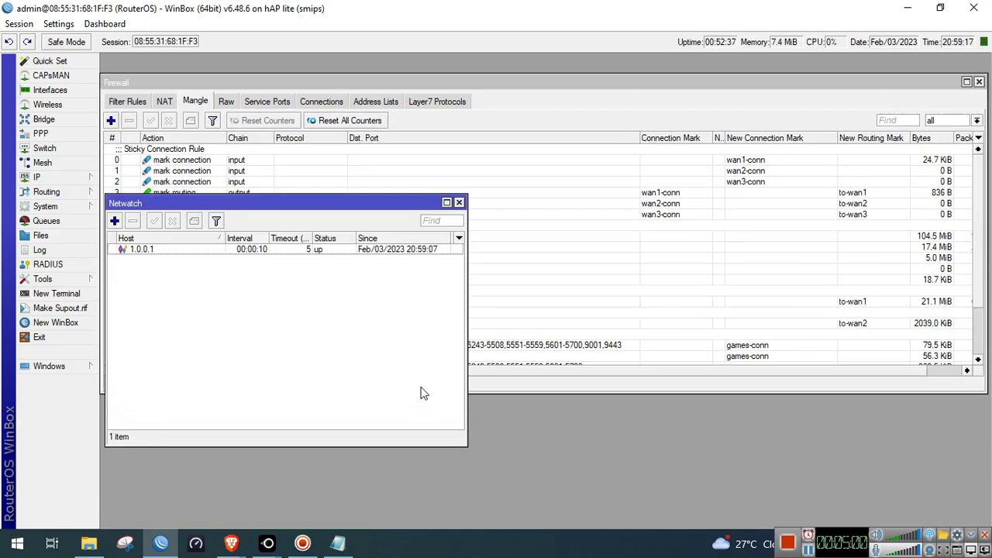
pyautogui.moveTo(356, 204); pyautogui.dragTo(563, 59)
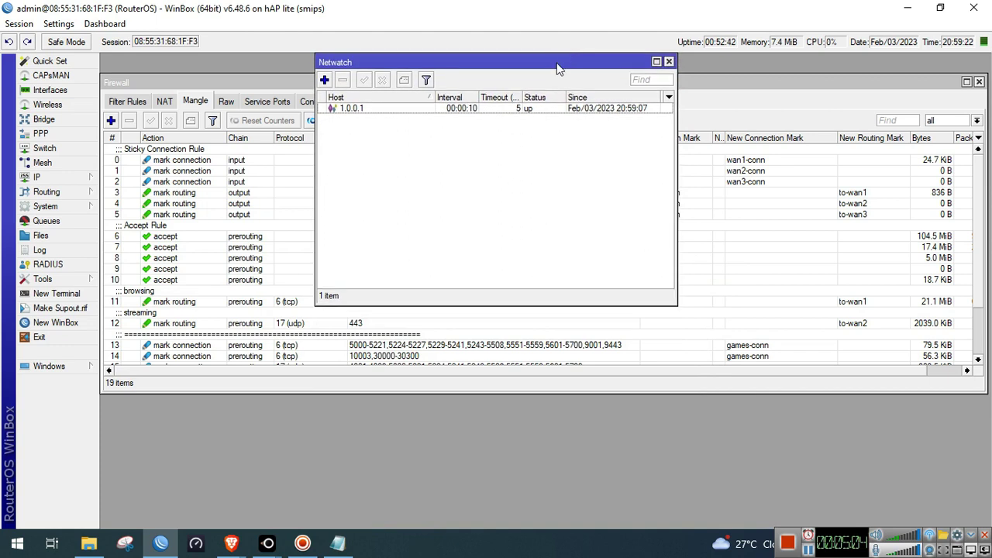
# Review the On Down script of Netwatch host 1.0.0.1 over the mangle rules and close the Netwatch list.
pyautogui.click(533, 113)
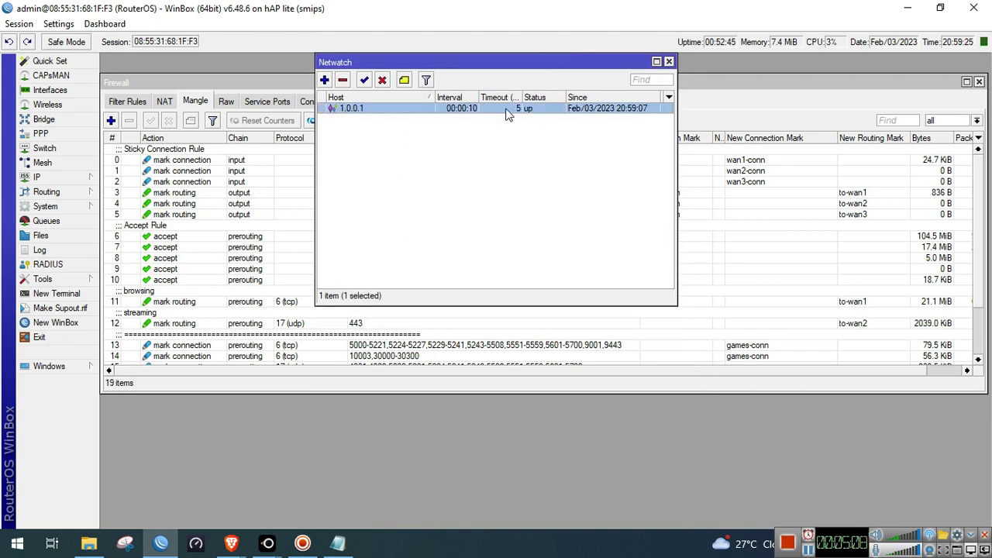
pyautogui.doubleClick(419, 107)
pyautogui.moveTo(608, 293); pyautogui.dragTo(534, 244)
pyautogui.click(668, 292)
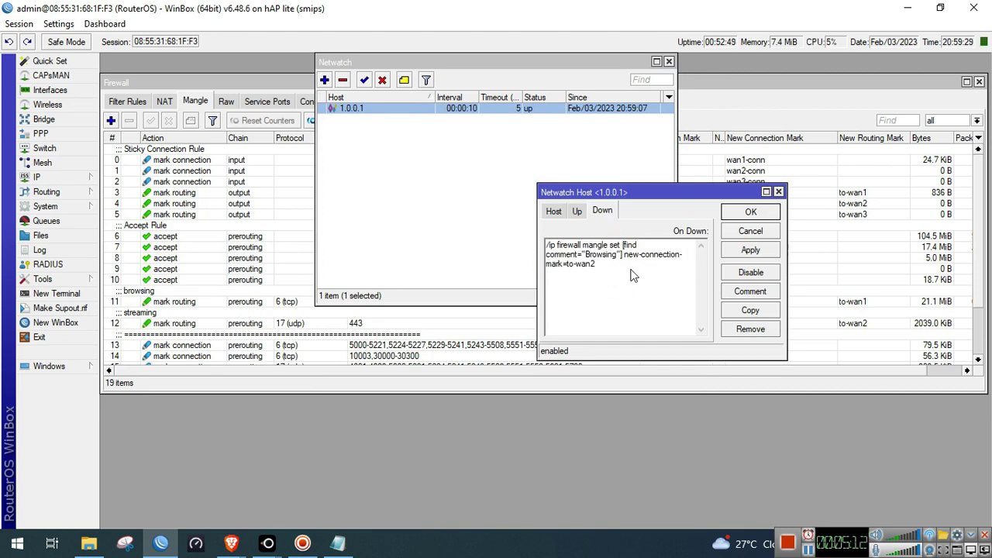
pyautogui.click(669, 61)
pyautogui.moveTo(732, 195); pyautogui.dragTo(461, 80)
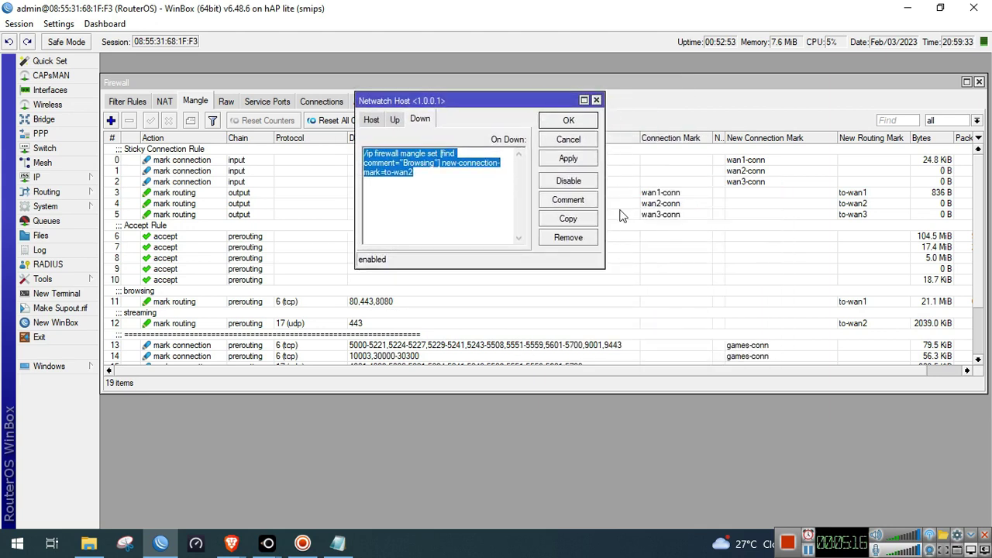
# Examine the new routing mark in the browsing mangle rule's action settings and cancel the rule dialog.
pyautogui.click(857, 304)
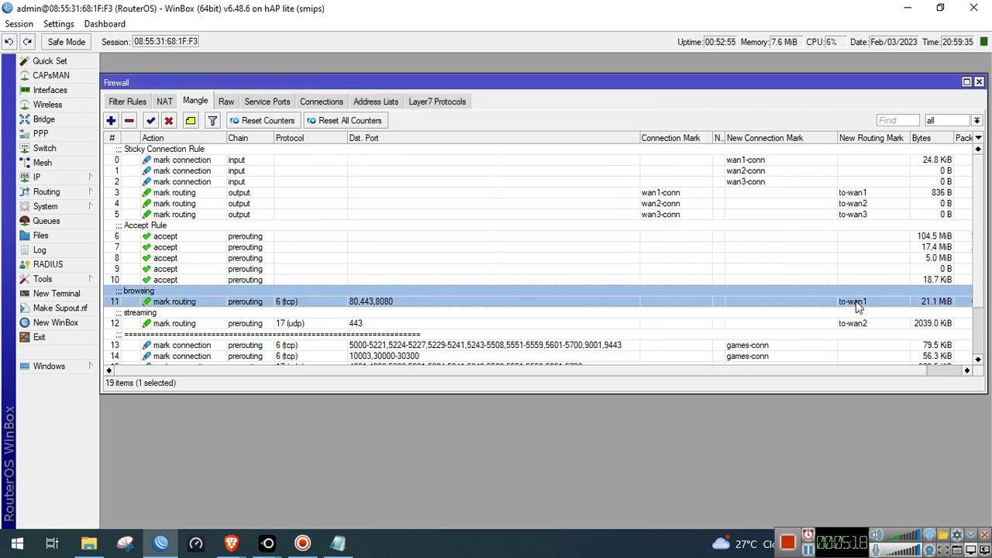
pyautogui.doubleClick(818, 302)
pyautogui.moveTo(524, 210); pyautogui.dragTo(474, 210)
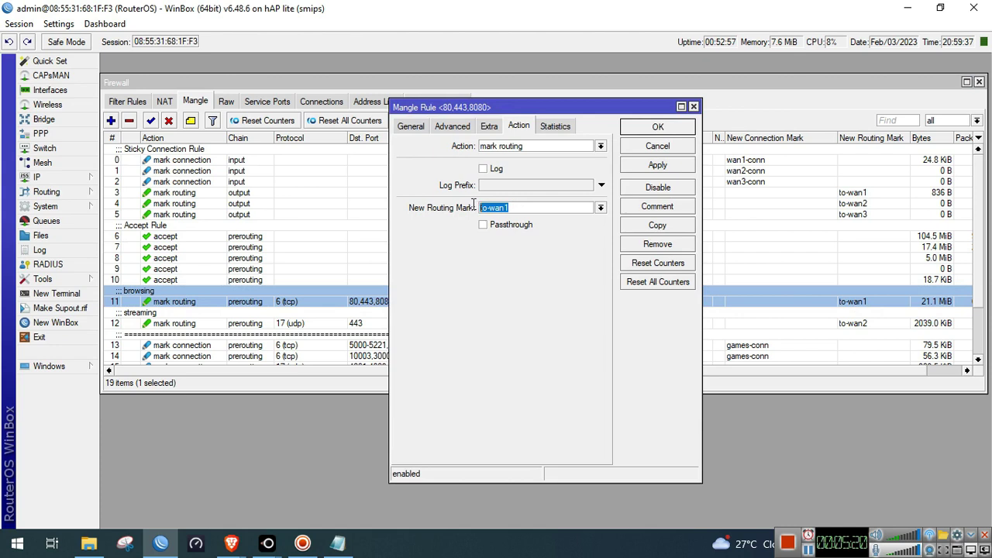
pyautogui.click(658, 147)
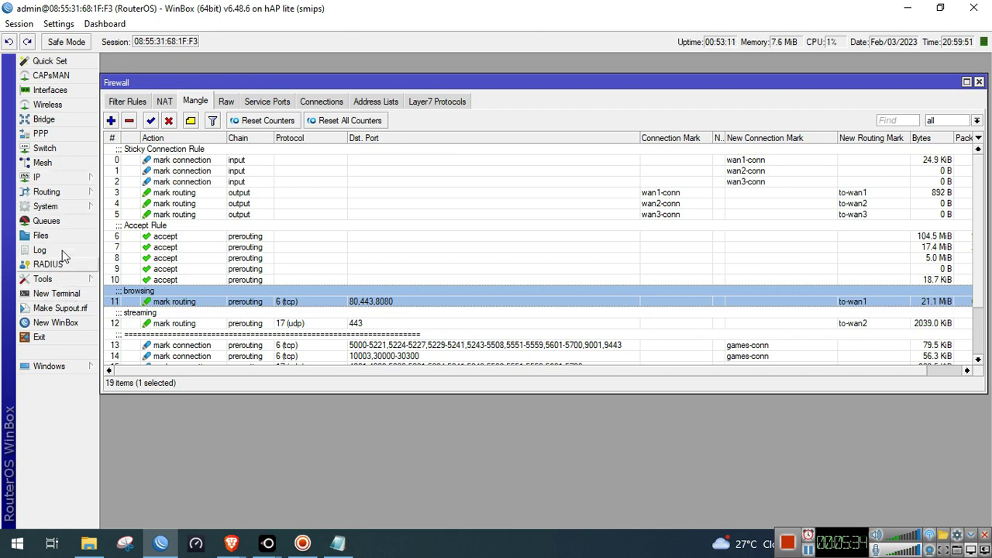
# Set the timeout of Netwatch host 1.0.0.1 to 1 ms and apply the change.
pyautogui.click(62, 278)
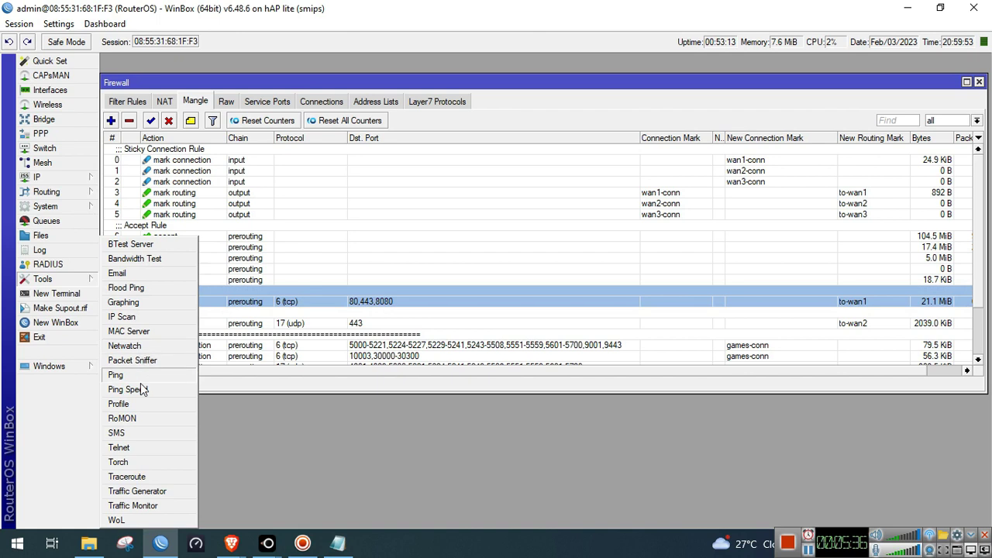
pyautogui.click(128, 346)
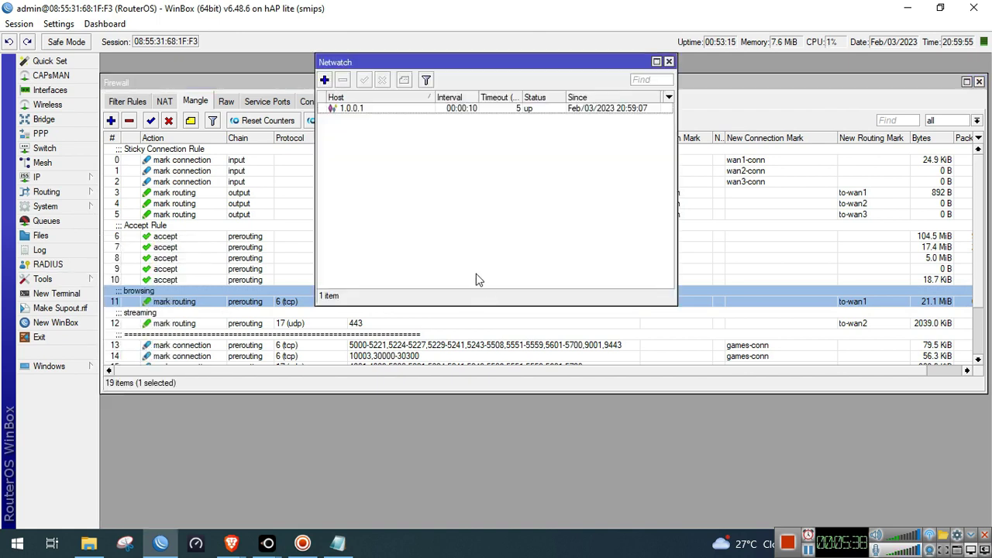
pyautogui.doubleClick(371, 107)
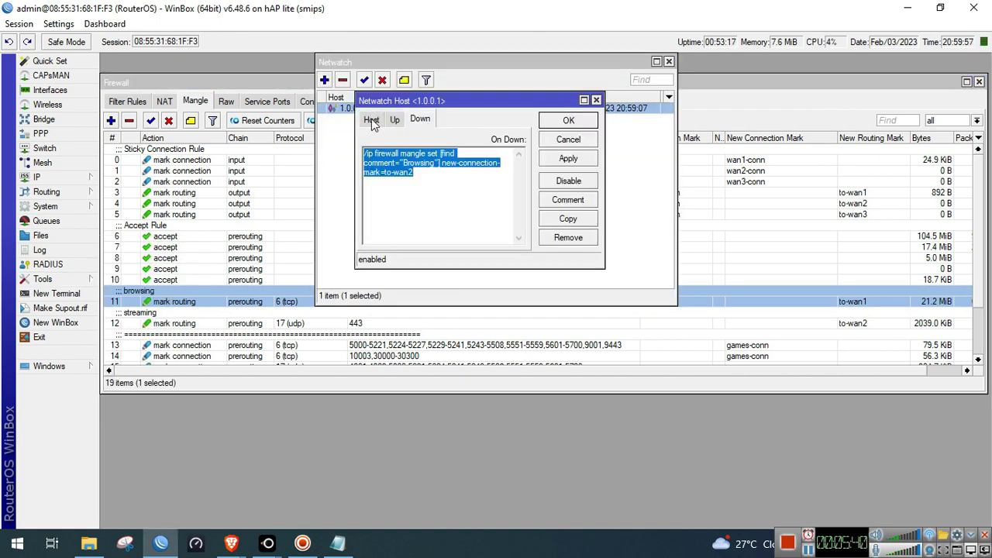
pyautogui.click(372, 119)
pyautogui.click(420, 173)
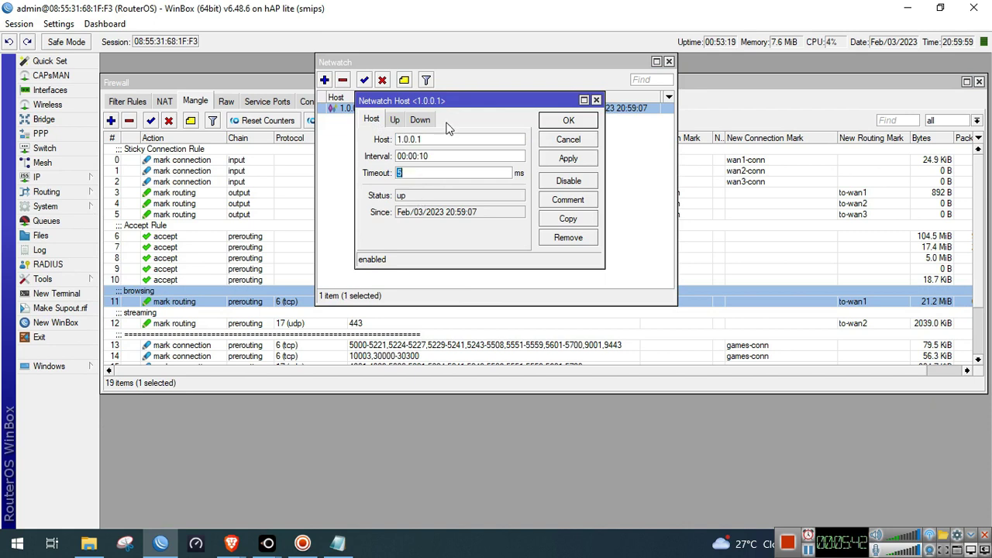
pyautogui.moveTo(454, 99); pyautogui.dragTo(469, 129)
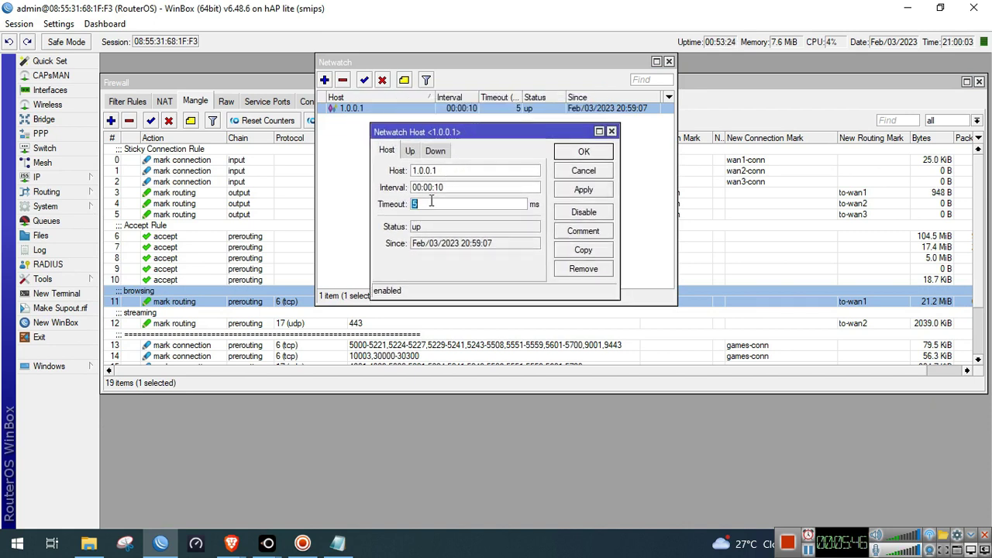
pyautogui.write('1')
pyautogui.click(584, 193)
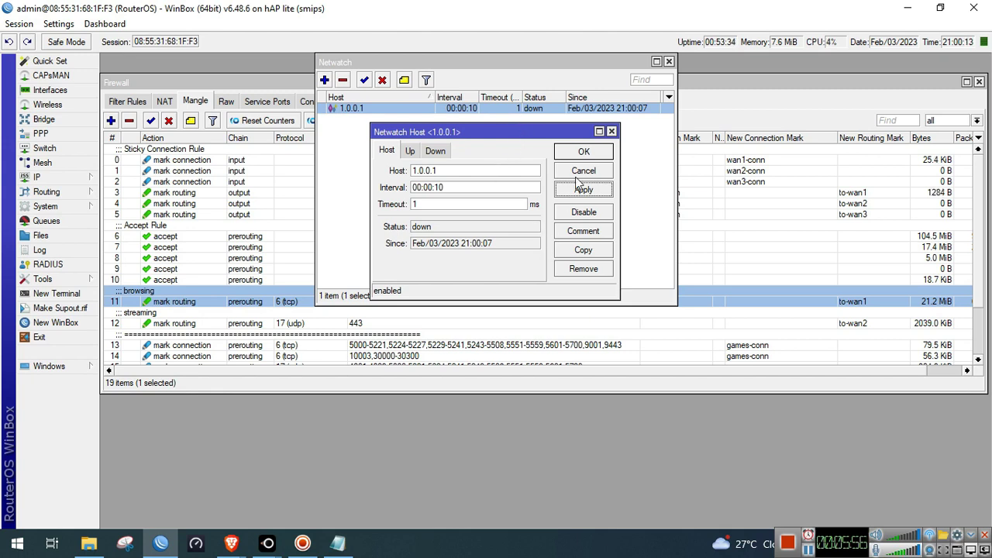
# Check the On Down script of host 1.0.0.1, save the host and disable it.
pyautogui.click(435, 151)
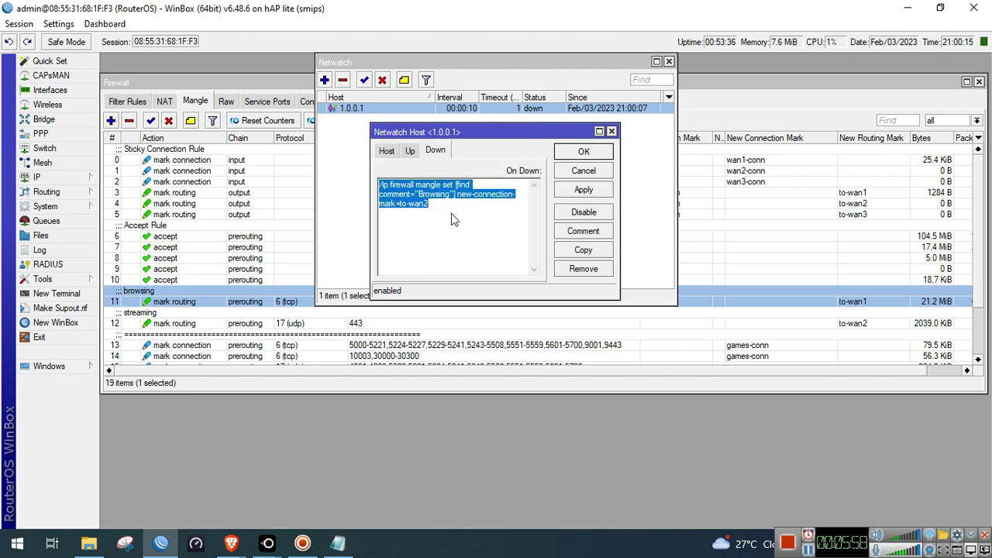
pyautogui.click(565, 155)
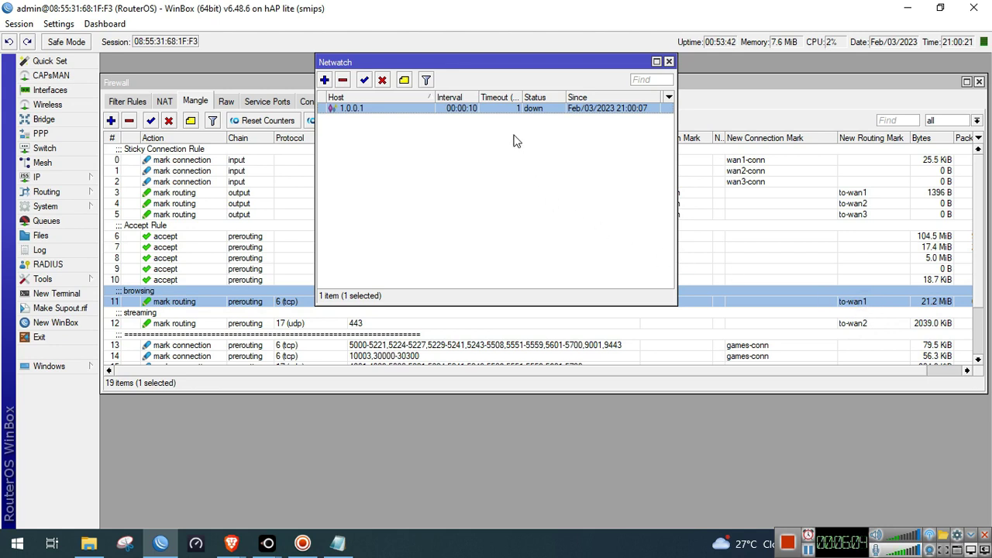
pyautogui.click(381, 82)
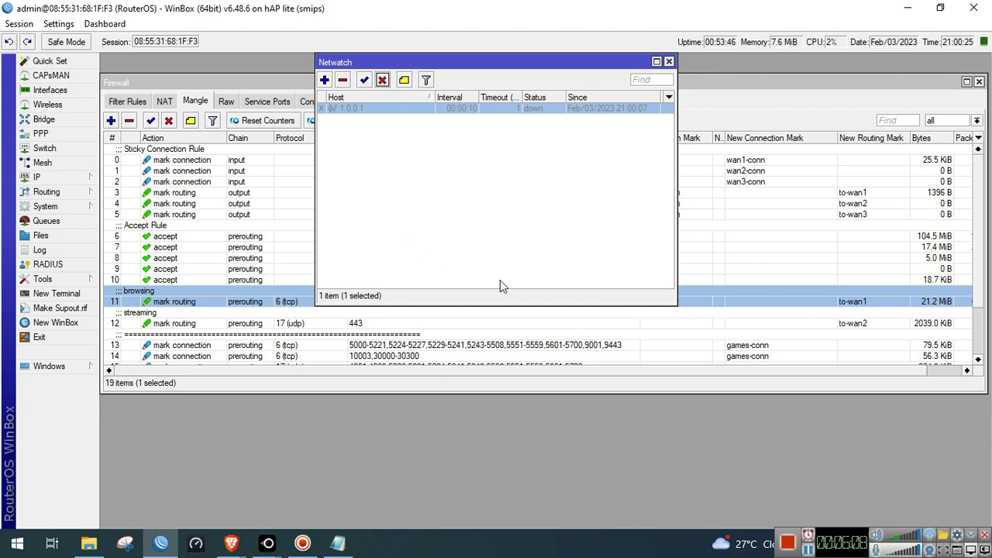
# Open a terminal beside the mangle rules and review the Netwatch host's On Up and On Down scripts, closing the Netwatch list.
pyautogui.click(71, 295)
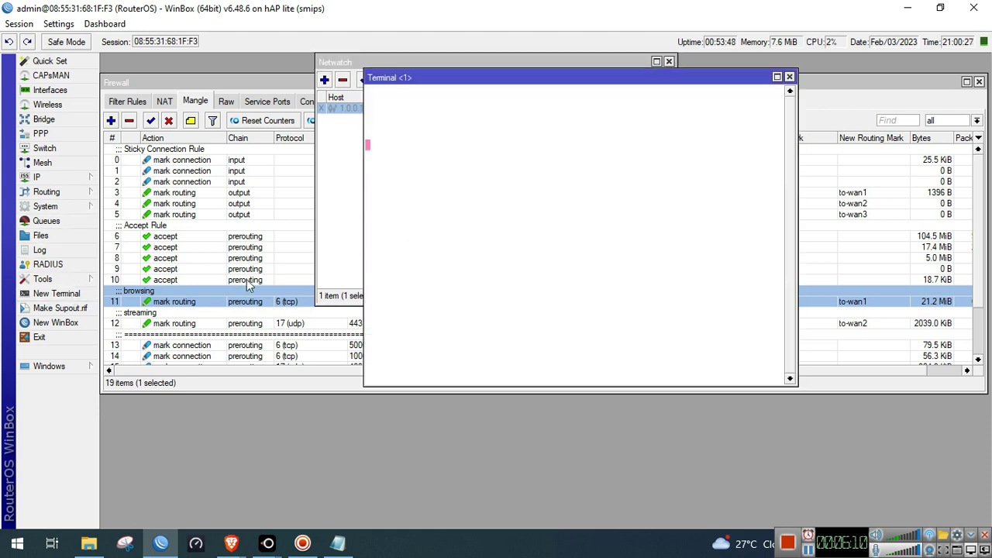
pyautogui.moveTo(653, 65); pyautogui.dragTo(502, 118)
pyautogui.doubleClick(297, 161)
pyautogui.click(410, 150)
pyautogui.click(435, 150)
pyautogui.click(611, 131)
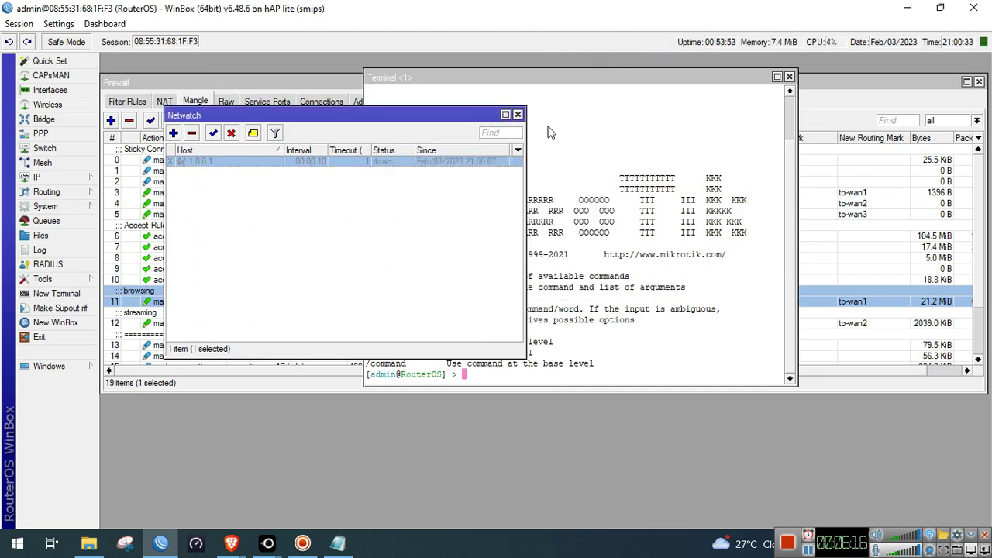
pyautogui.click(519, 115)
pyautogui.moveTo(553, 79); pyautogui.dragTo(598, 50)
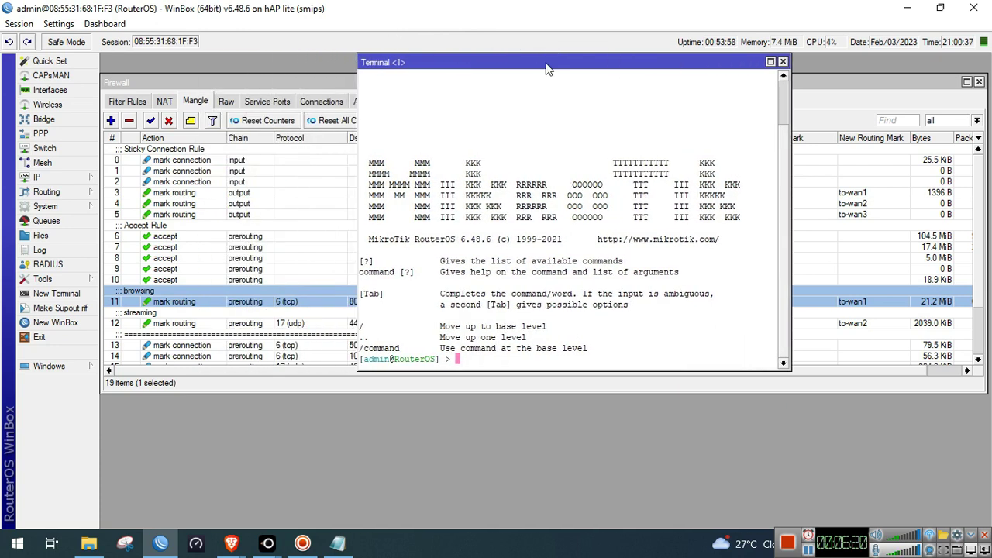
# Run ip firewall mangle set [find comment="browsing"] new-connection-mark=to-wan2 in the terminal.
pyautogui.write('i')
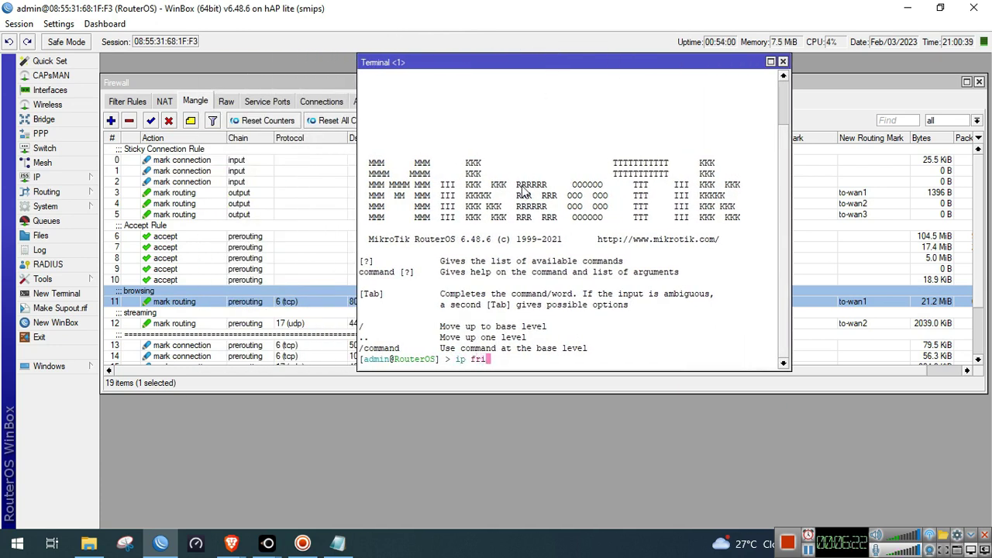
pyautogui.write('p firewall m')
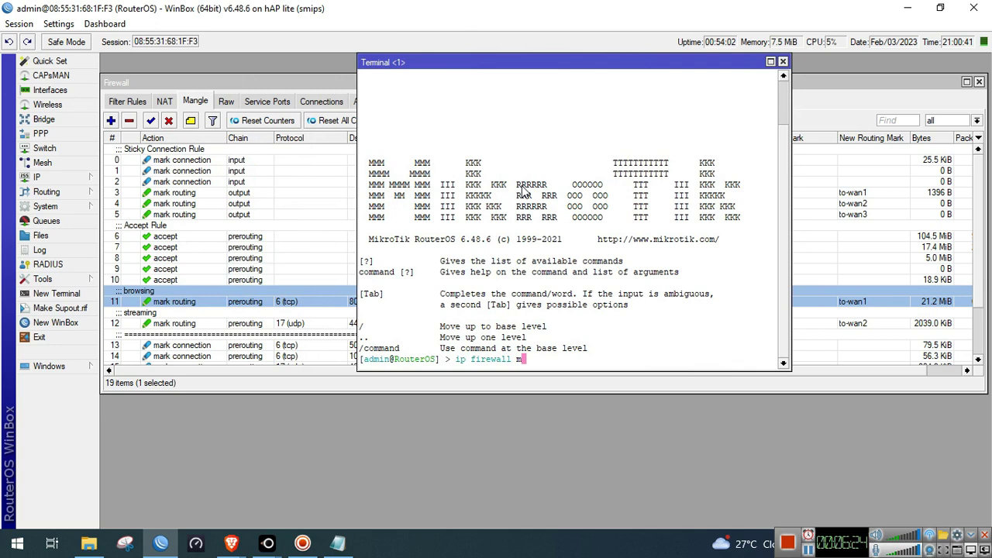
pyautogui.write('angle set [fine')
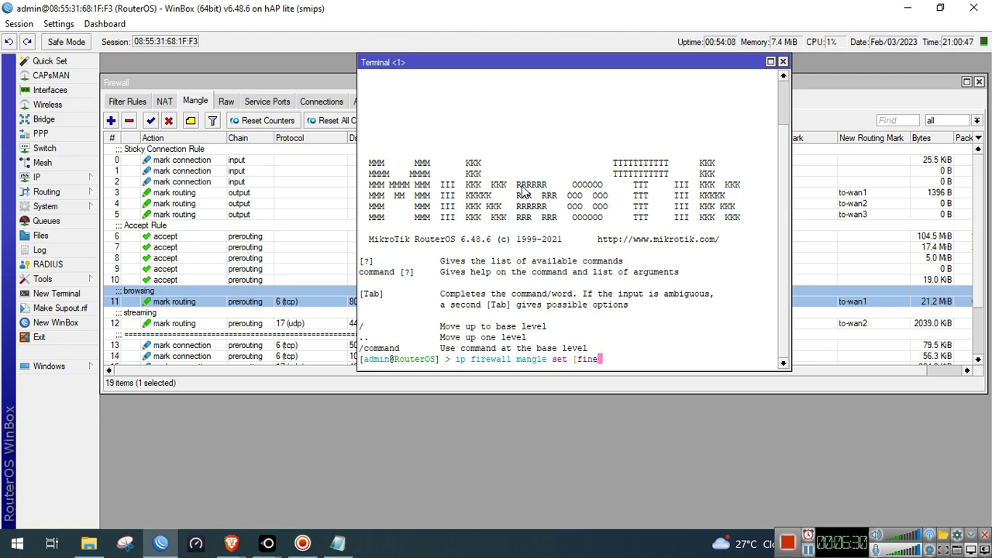
pyautogui.press('BackSpace')
pyautogui.write('d comment')
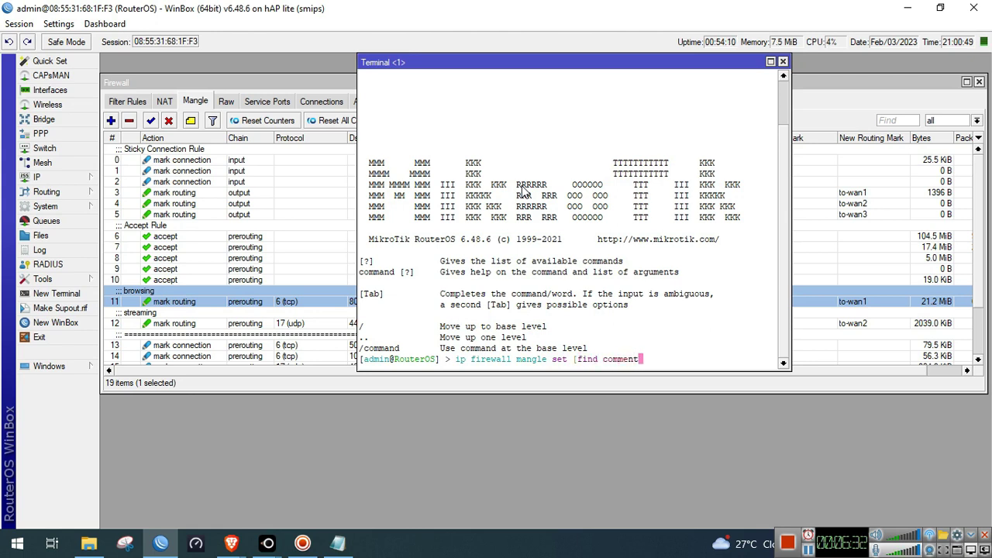
pyautogui.write('="browsing"')
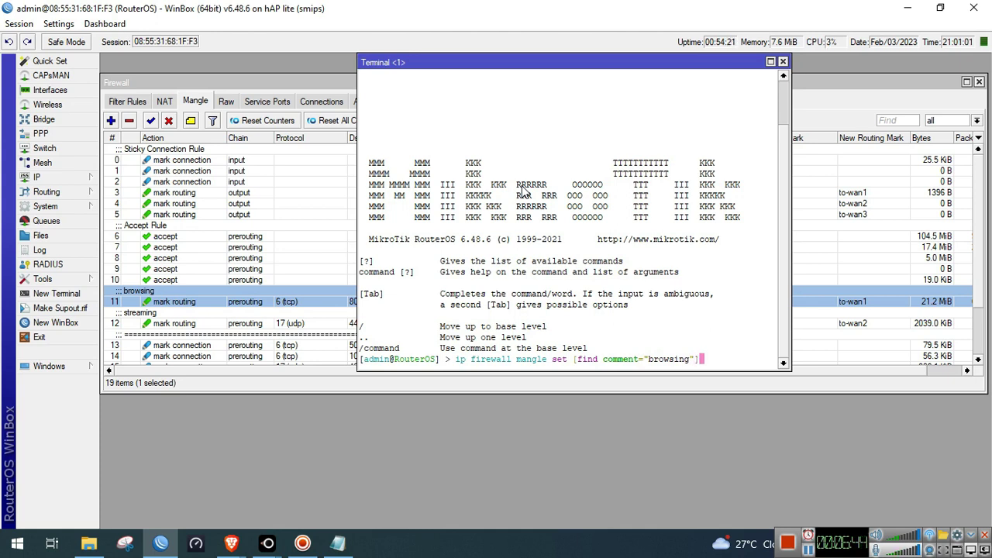
pyautogui.write('] new-con')
pyautogui.press('Tab')
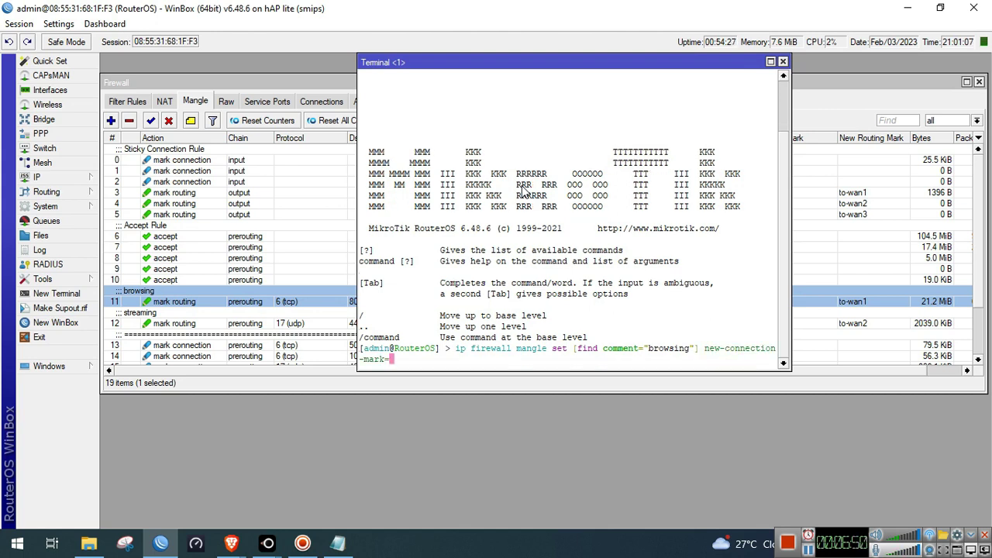
pyautogui.write('to-wan2')
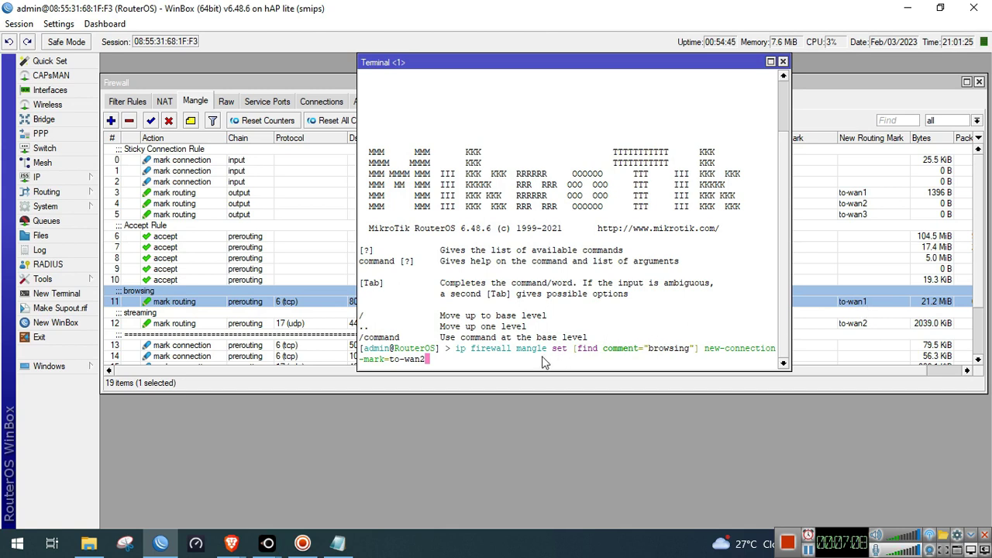
pyautogui.press('Return')
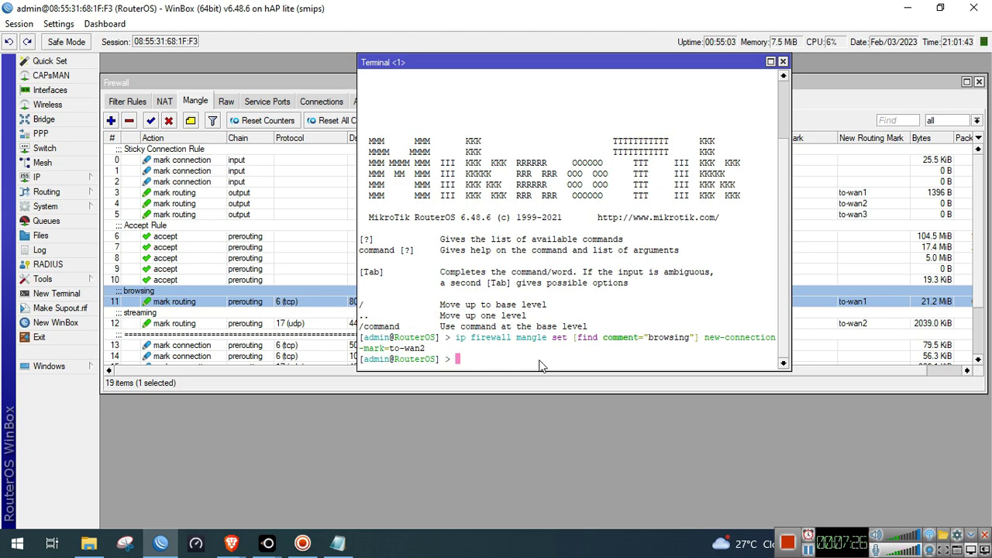
# Rerun the browsing mangle command with new-routing-mark=to-wan2 in place of the connection mark setting.
pyautogui.press('Up')
pyautogui.press('BackSpace')
pyautogui.press('BackSpace')
pyautogui.press('BackSpace')
pyautogui.press('BackSpace')
pyautogui.press('BackSpace')
pyautogui.press('BackSpace')
pyautogui.press('BackSpace')
pyautogui.press('BackSpace')
pyautogui.press('BackSpace')
pyautogui.press('BackSpace')
pyautogui.press('BackSpace')
pyautogui.press('BackSpace')
pyautogui.press('BackSpace')
pyautogui.press('BackSpace')
pyautogui.press('BackSpace')
pyautogui.press('BackSpace')
pyautogui.press('BackSpace')
pyautogui.press('BackSpace')
pyautogui.press('BackSpace')
pyautogui.press('BackSpace')
pyautogui.press('BackSpace')
pyautogui.press('BackSpace')
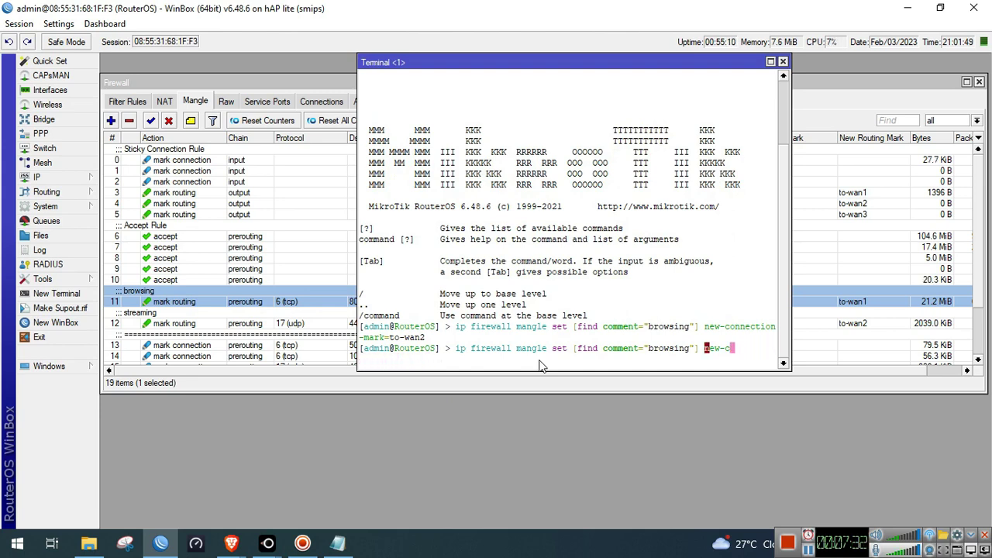
pyautogui.write('routing')
pyautogui.press('Tab')
pyautogui.write('towa-wan')
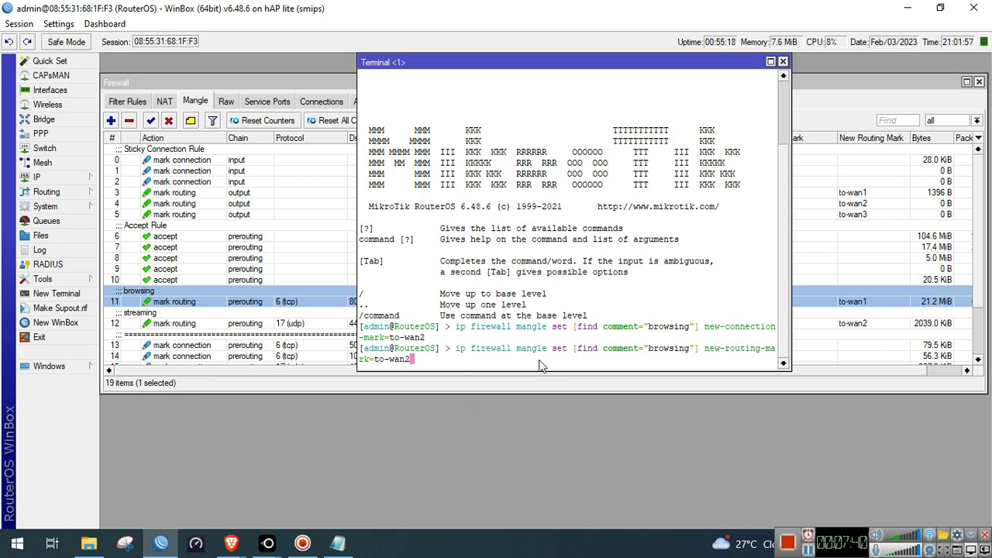
pyautogui.write('2')
pyautogui.press('Return')
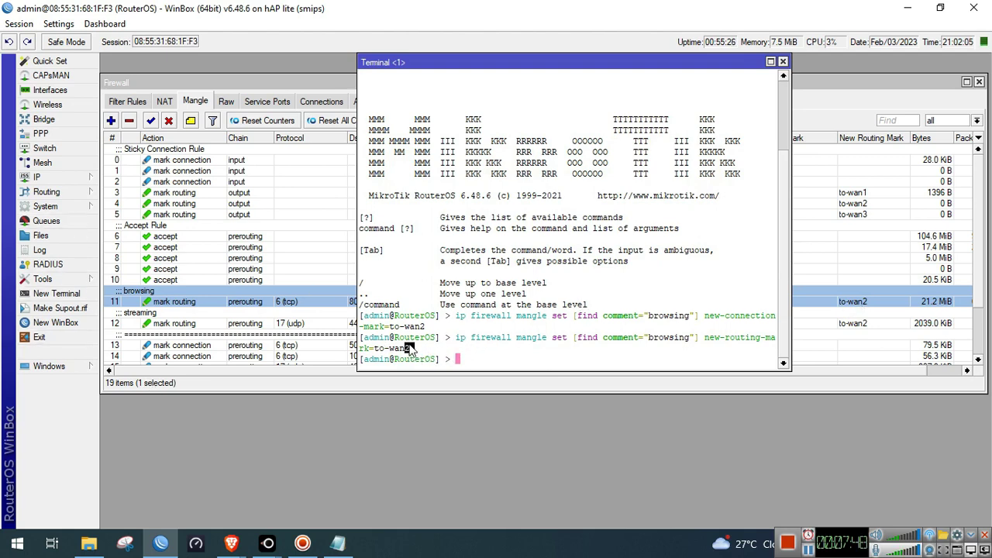
# Copy the new-routing-mark=to-wan2 command from the terminal and close the ML Ports notes.
pyautogui.moveTo(455, 339); pyautogui.dragTo(455, 349)
pyautogui.rightClick(458, 345)
pyautogui.click(488, 348)
pyautogui.click(338, 542)
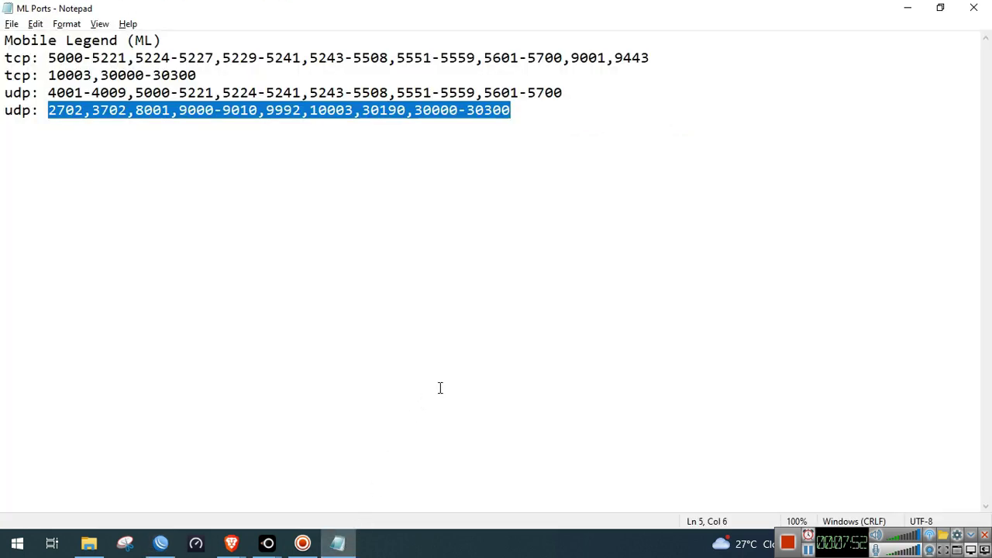
pyautogui.click(974, 8)
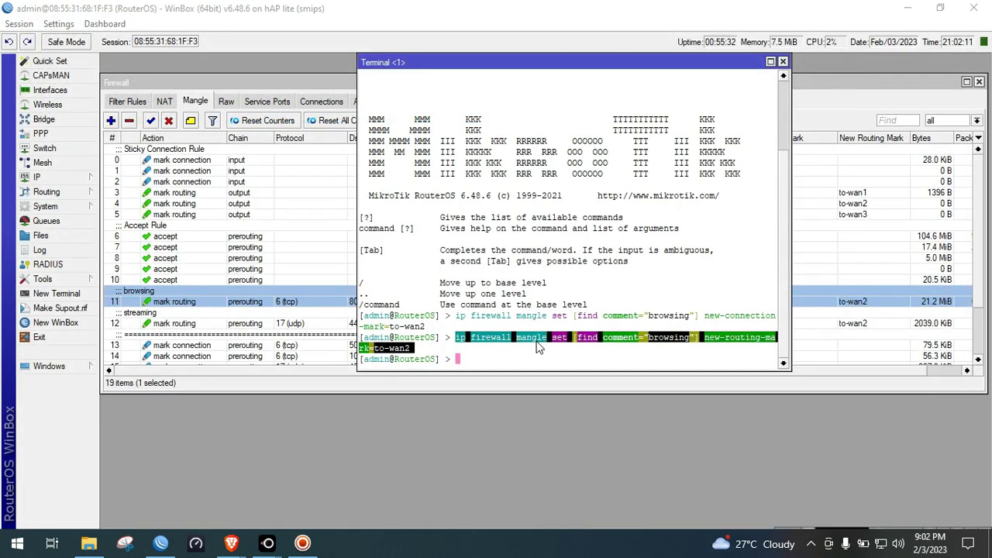
# Paste the copied command into a new Notepad document, select all of its text and minimize the document.
pyautogui.press('super+r')
pyautogui.write('notepad')
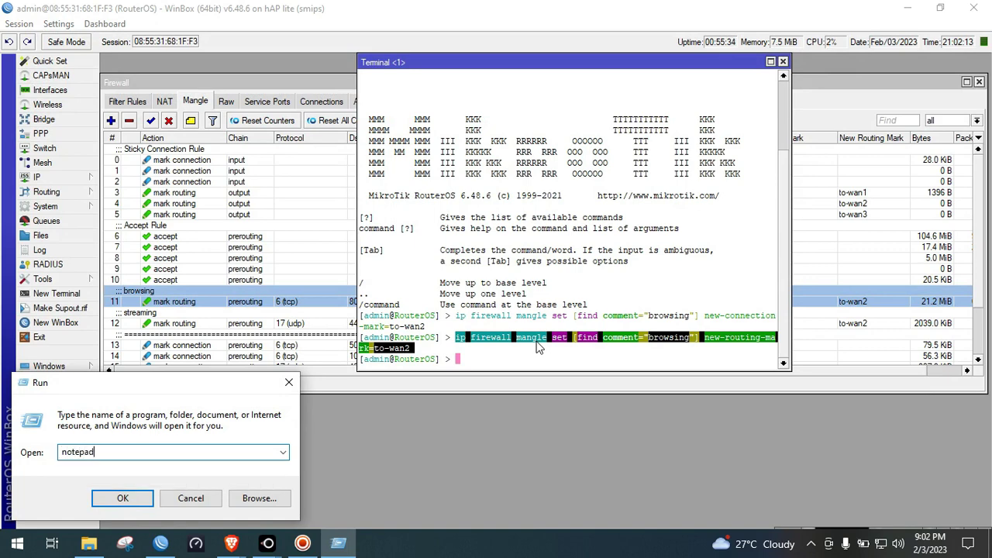
pyautogui.press('Return')
pyautogui.hotkey('ctrl', 'v')
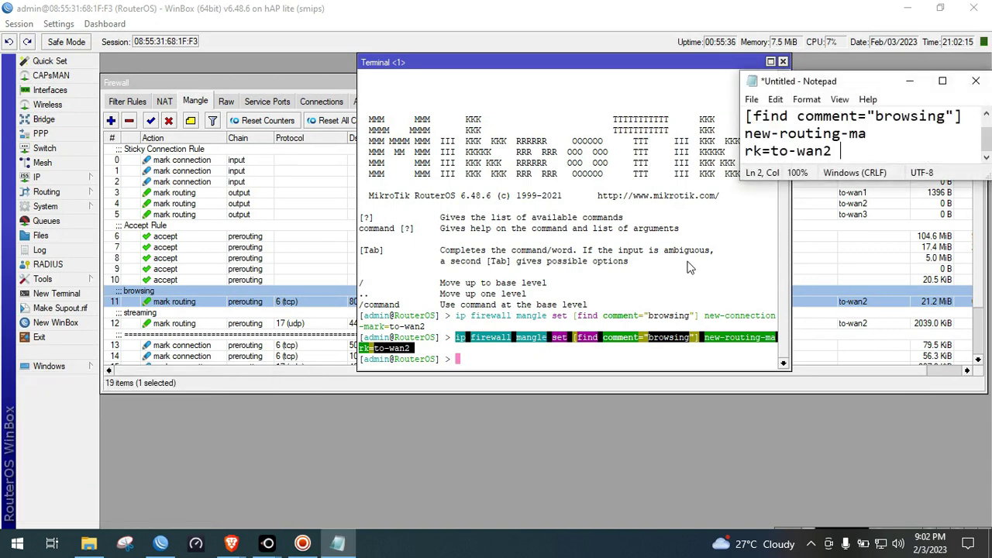
pyautogui.hotkey('ctrl', 'a')
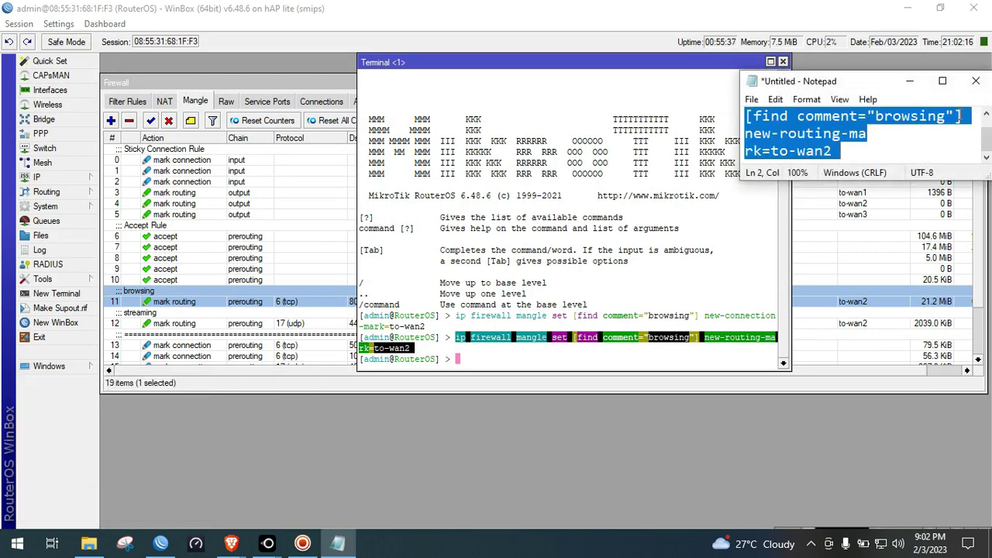
pyautogui.click(910, 81)
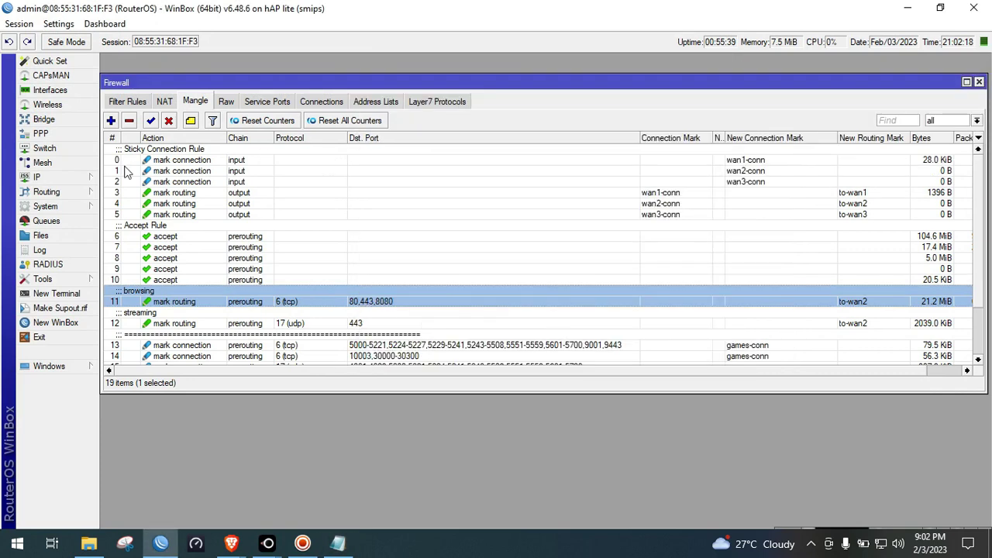
# Reopen the Netwatch list and enable host 1.0.0.1.
pyautogui.click(43, 279)
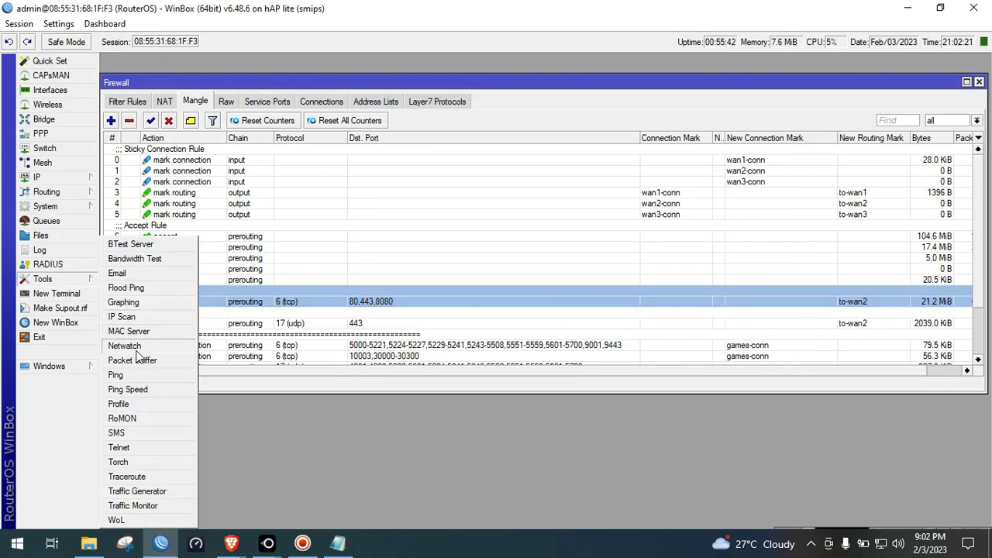
pyautogui.click(137, 348)
pyautogui.click(275, 161)
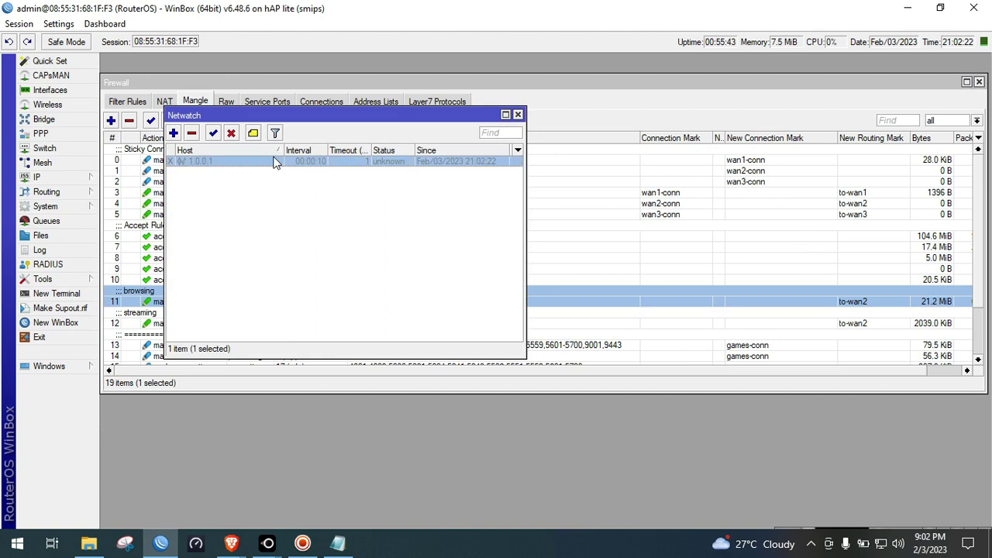
pyautogui.click(214, 132)
# Replace host 1.0.0.1's On Down script with the copied browsing command using new-routing-mark=to-wan2, and remove its stray line breaks.
pyautogui.doubleClick(235, 163)
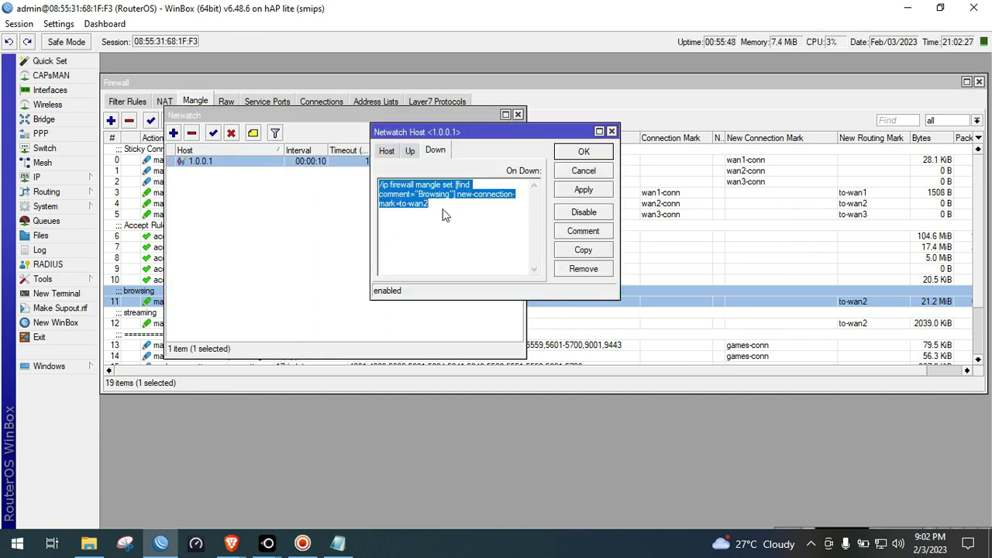
pyautogui.hotkey('ctrl', 'v')
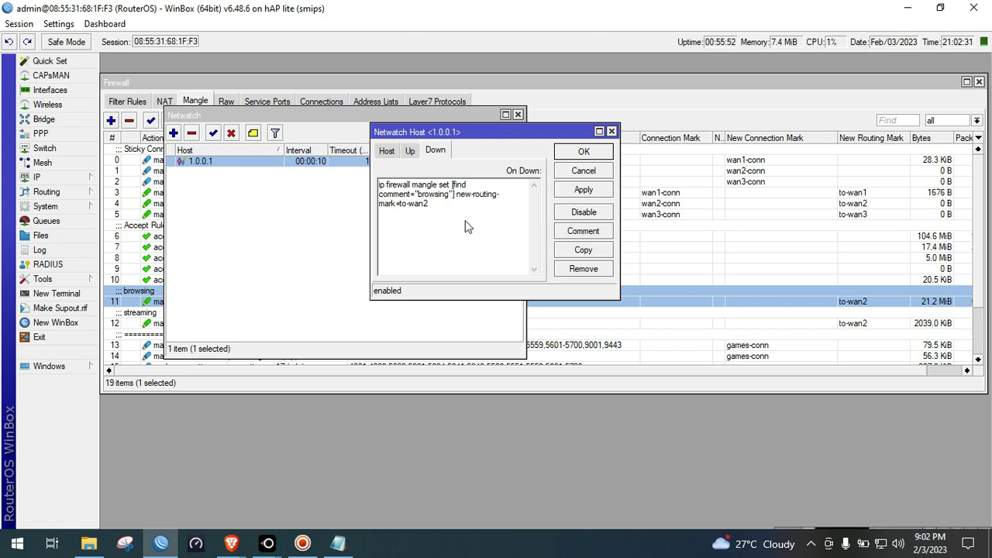
pyautogui.press('Delete')
pyautogui.press('Delete')
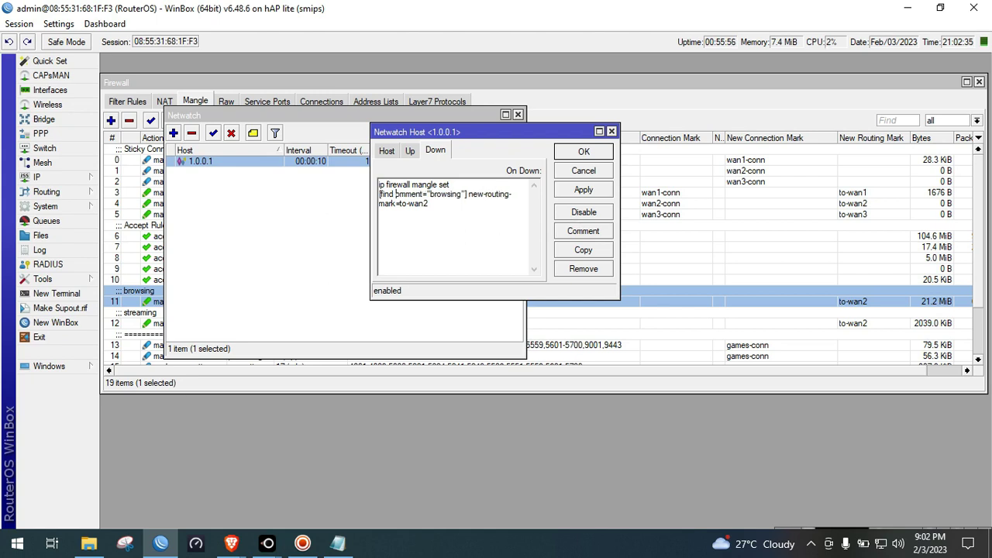
pyautogui.write('c')
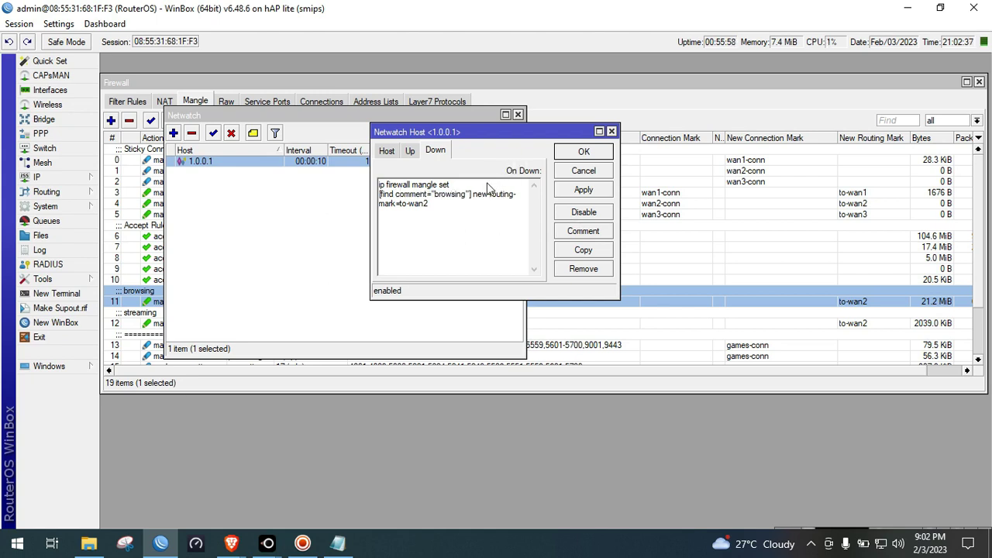
pyautogui.press('BackSpace')
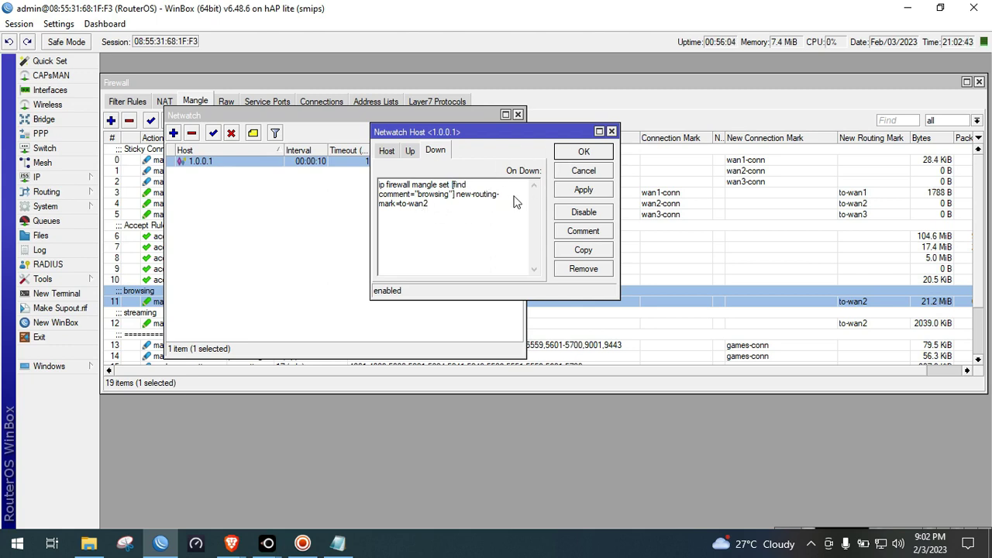
pyautogui.press('Delete')
pyautogui.write('m')
# Copy the whole On Down script of host 1.0.0.1 and add a leading slash before its ip command.
pyautogui.click(446, 210)
pyautogui.moveTo(454, 210); pyautogui.dragTo(354, 184)
pyautogui.click(493, 229)
pyautogui.moveTo(446, 221); pyautogui.dragTo(354, 186)
pyautogui.hotkey('ctrl', 'c')
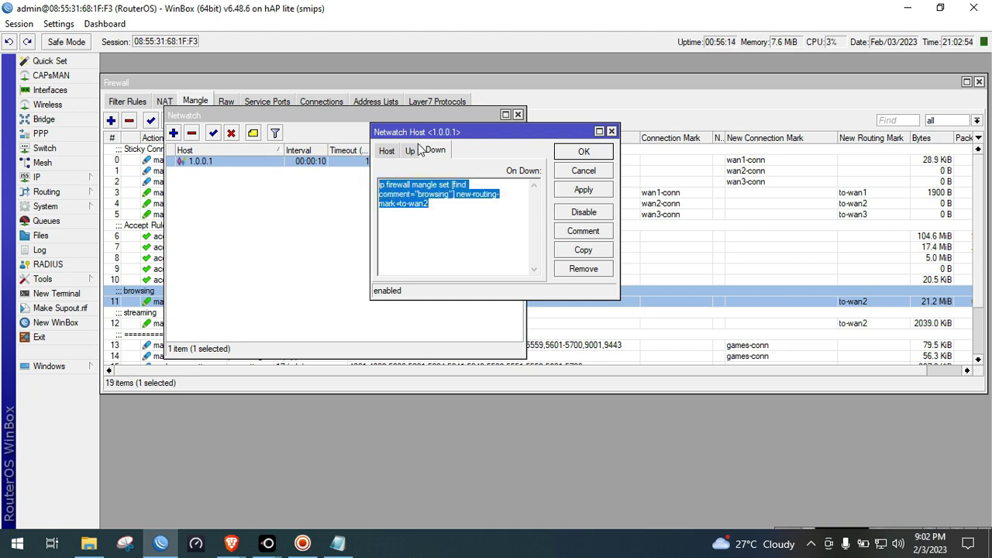
pyautogui.click(388, 186)
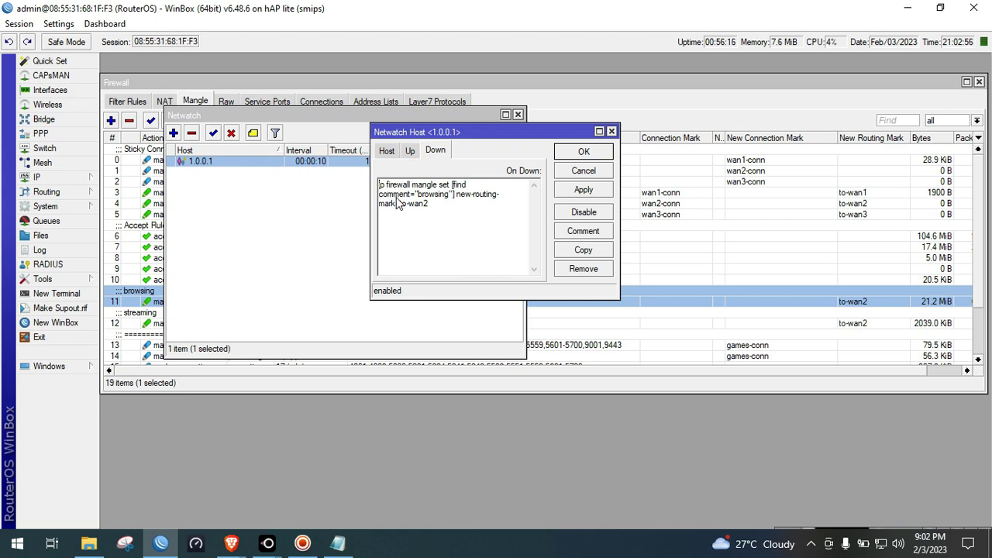
pyautogui.write('/')
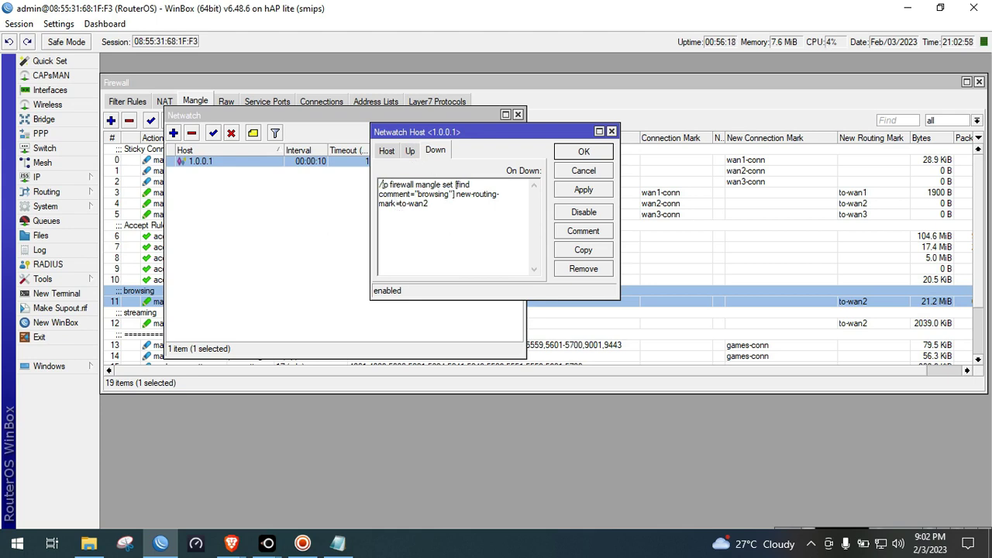
# Replace host 1.0.0.1's On Up script with the copied browsing command, set new-routing-mark=to-wan1, and save the host.
pyautogui.click(410, 151)
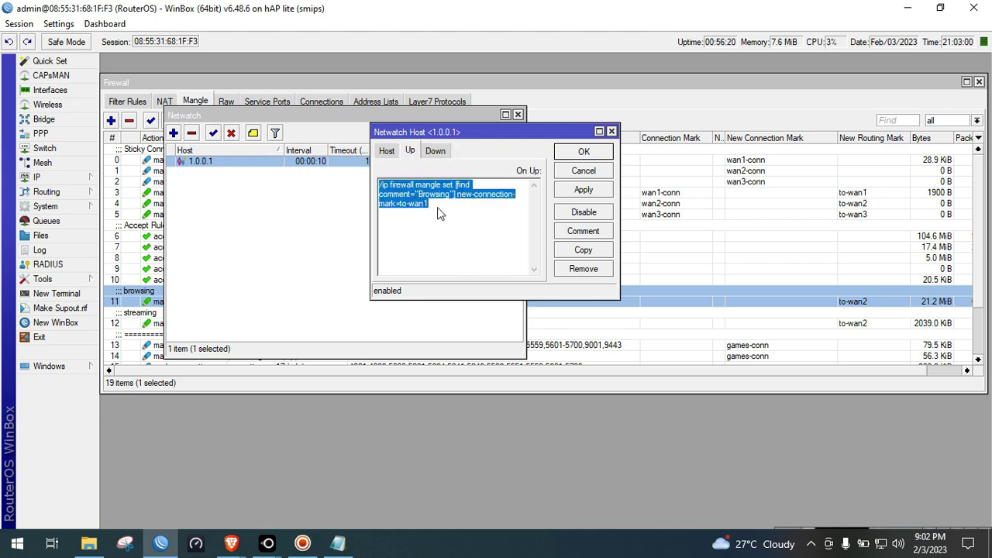
pyautogui.hotkey('ctrl', 'v')
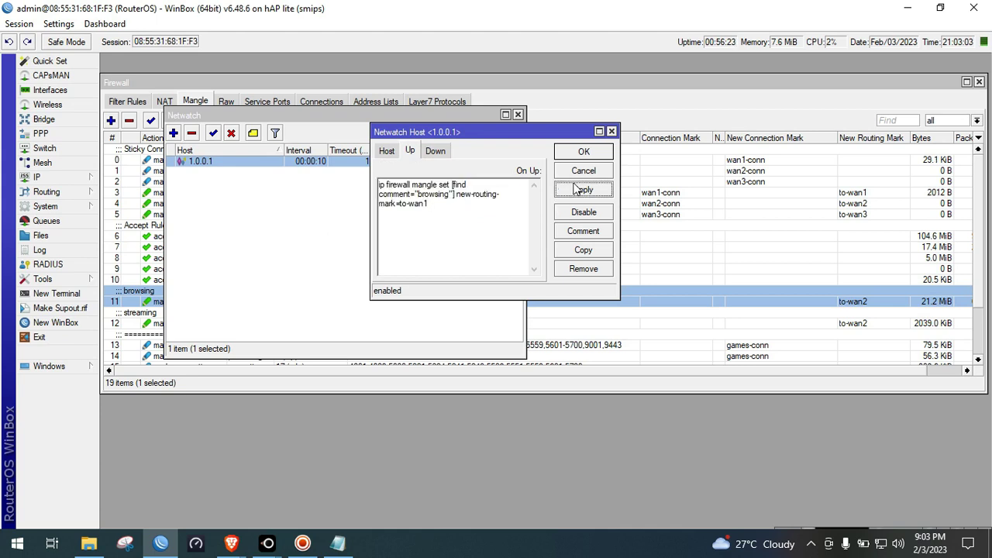
pyautogui.click(583, 151)
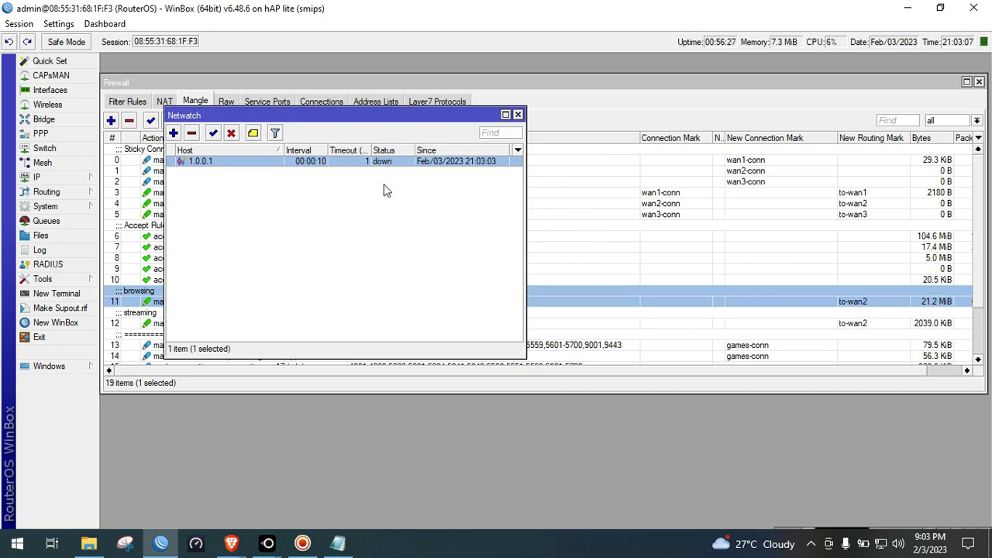
# Set the timeout of Netwatch host 1.0.0.1 to 5 ms and save it.
pyautogui.doubleClick(382, 162)
pyautogui.click(386, 150)
pyautogui.doubleClick(438, 206)
pyautogui.write('5')
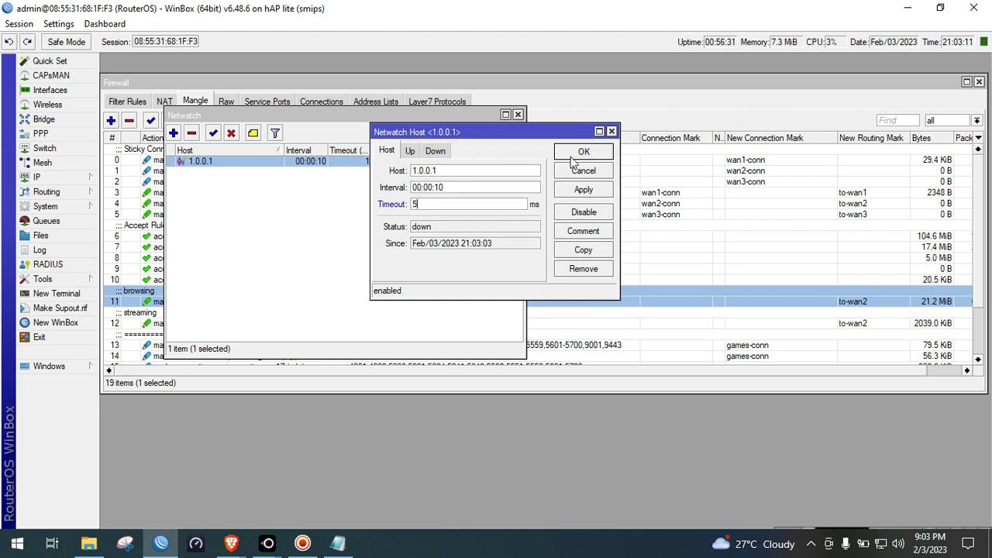
pyautogui.click(574, 154)
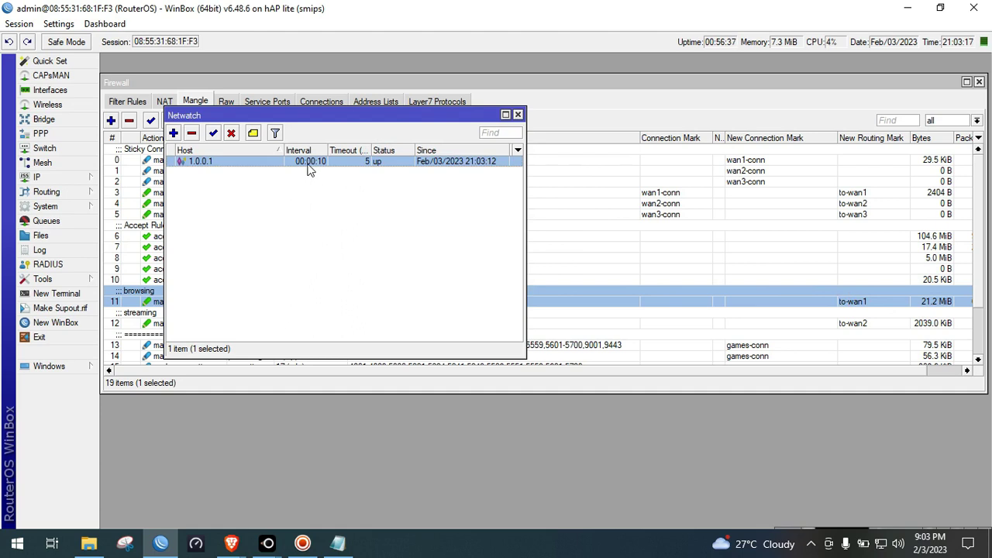
# Create a Netwatch host for 208.67.222.22 with a 00:00:10 interval and a 5 ms timeout.
pyautogui.click(173, 133)
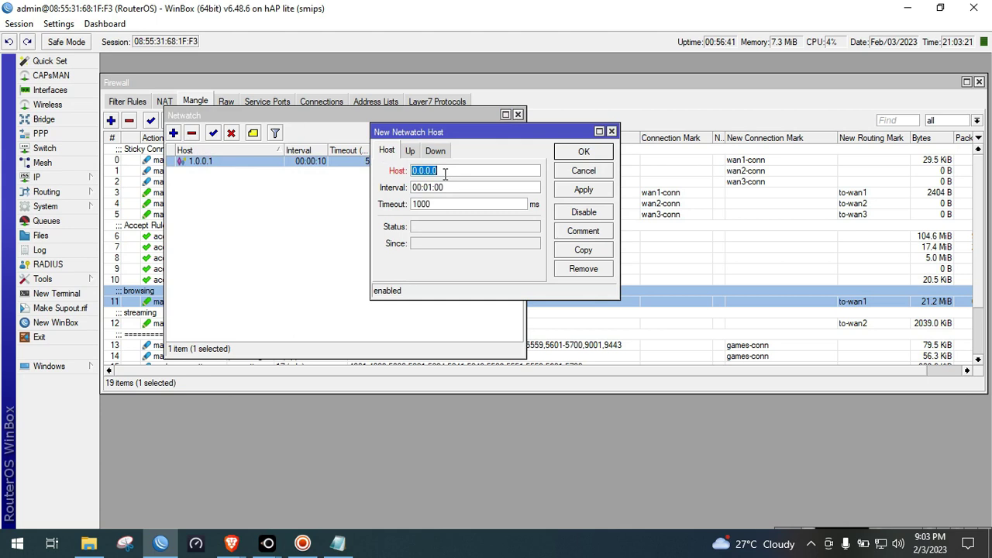
pyautogui.write('208')
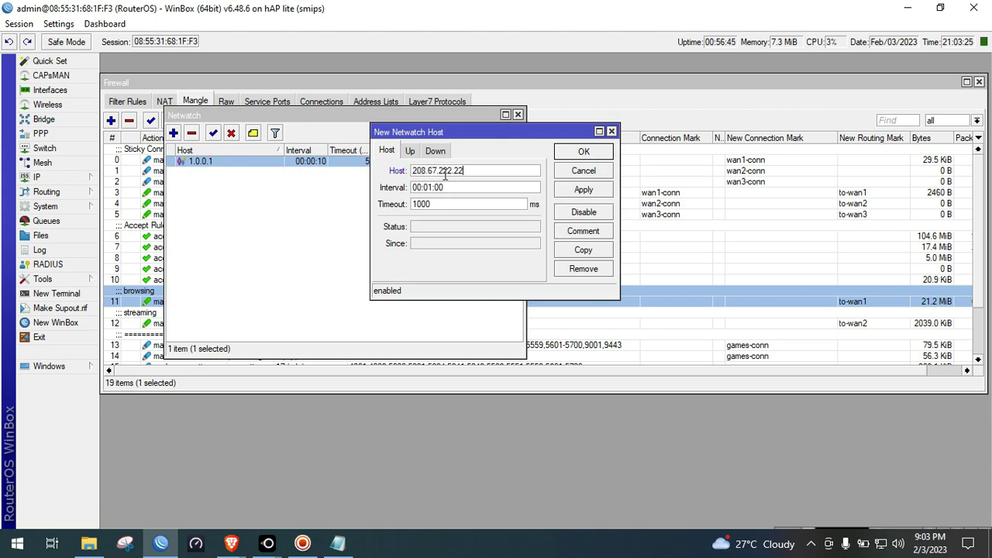
pyautogui.click(434, 187)
pyautogui.press('BackSpace')
pyautogui.write('0')
pyautogui.press('BackSpace')
pyautogui.write('10')
pyautogui.doubleClick(438, 205)
pyautogui.click(413, 153)
pyautogui.click(391, 152)
pyautogui.doubleClick(433, 203)
pyautogui.write('5')
# Paste the new-routing-mark=to-wan2 command as the new host's On Up script and change its comment match to "streaming".
pyautogui.click(410, 152)
pyautogui.click(436, 208)
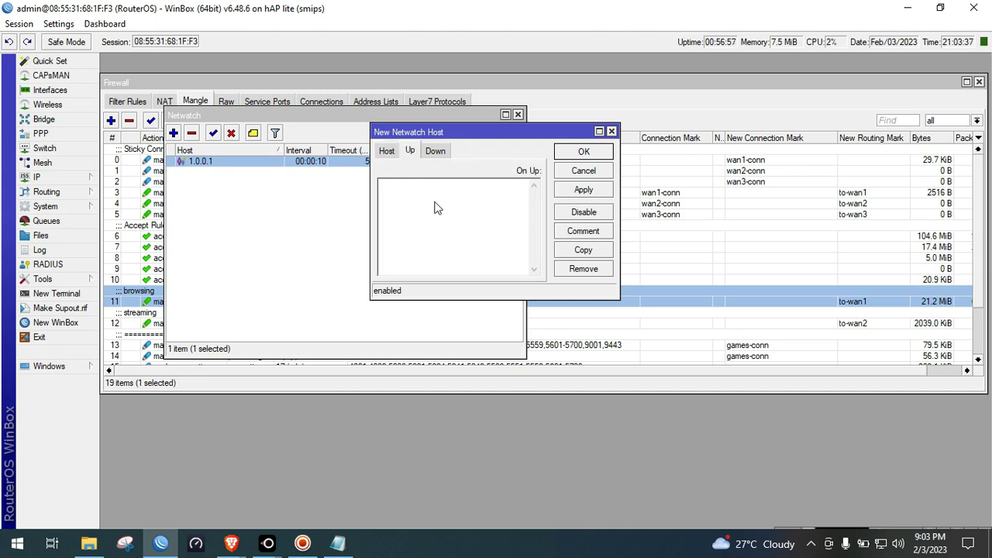
pyautogui.hotkey('ctrl', 'v')
pyautogui.click(449, 195)
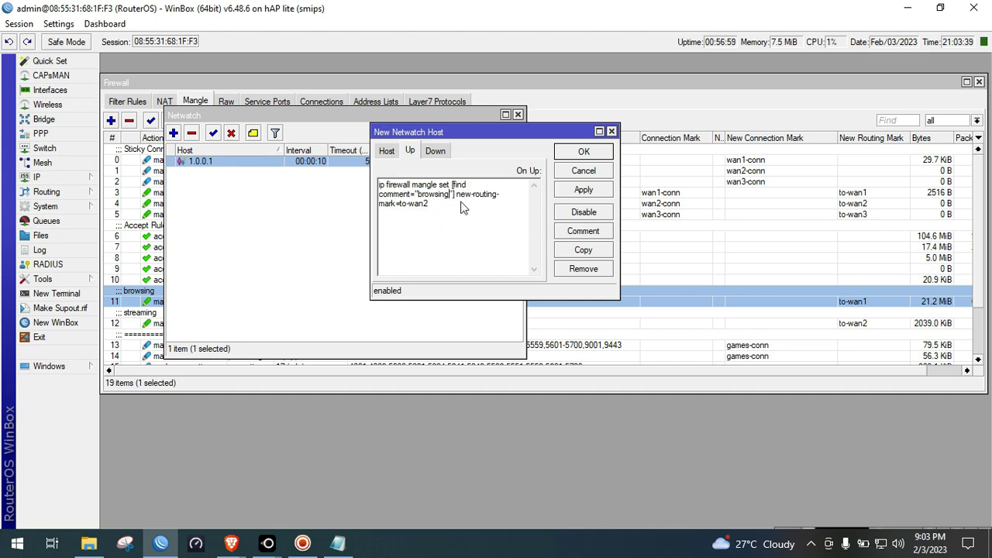
pyautogui.press('BackSpace')
pyautogui.press('BackSpace')
pyautogui.press('BackSpace')
pyautogui.press('BackSpace')
pyautogui.press('BackSpace')
pyautogui.press('BackSpace')
pyautogui.press('BackSpace')
pyautogui.press('BackSpace')
pyautogui.write('streaming')
# Copy the streaming command into the On Down script with new-routing-mark=to-wan1 and save the new host.
pyautogui.hotkey('ctrl', 'a')
pyautogui.hotkey('ctrl', 'c')
pyautogui.click(435, 150)
pyautogui.hotkey('ctrl', 'v')
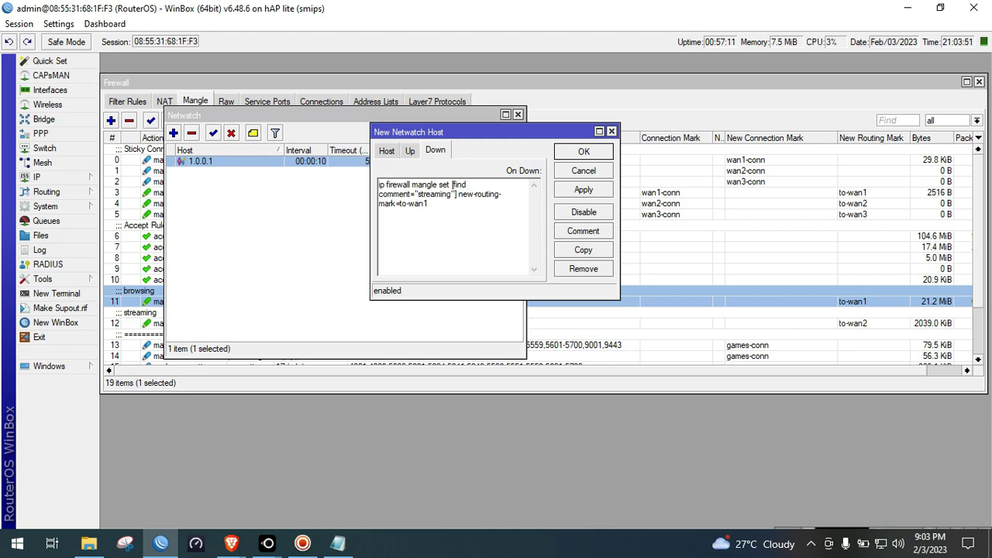
pyautogui.click(584, 189)
pyautogui.click(583, 151)
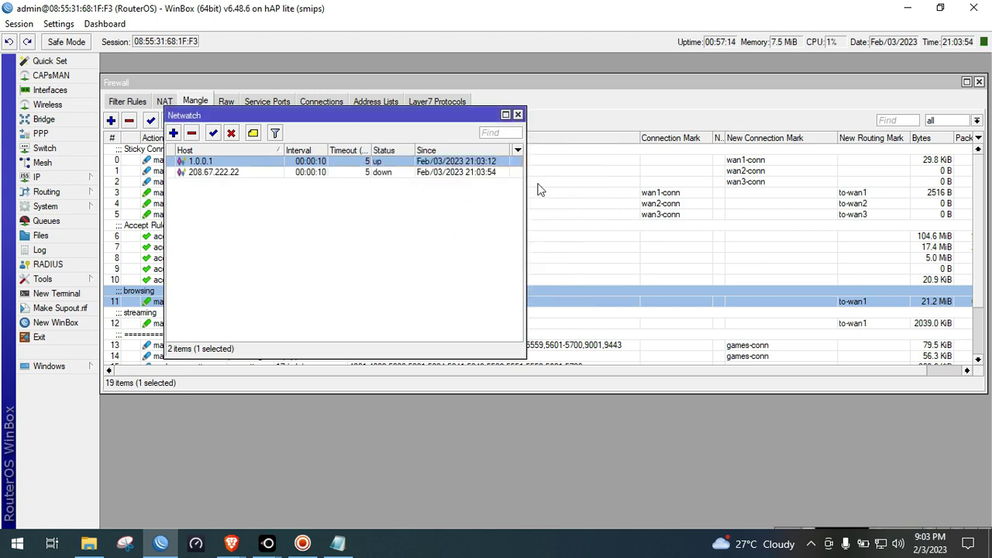
# Check the streaming mangle rule's routing mark and close the untitled Notepad document without saving.
pyautogui.click(393, 173)
pyautogui.click(852, 324)
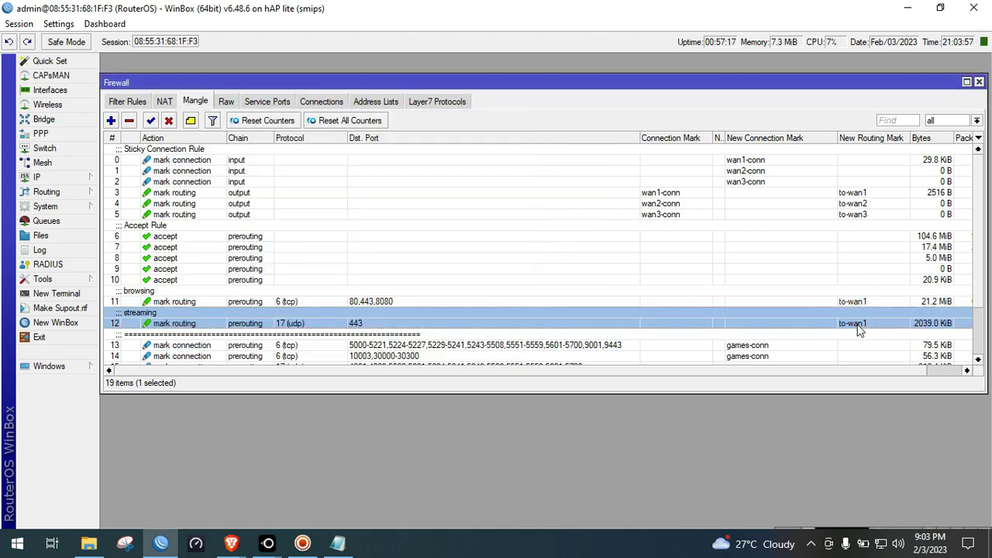
pyautogui.click(337, 543)
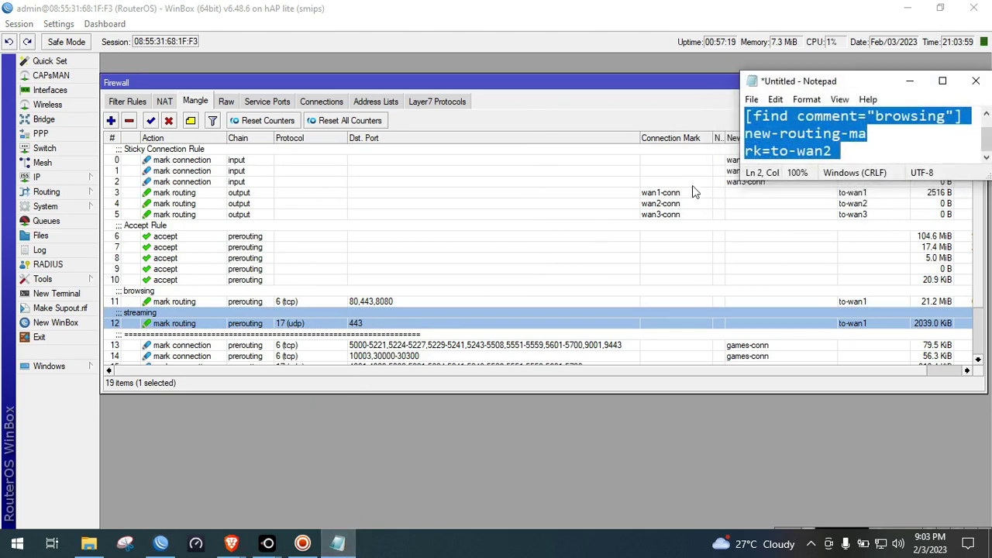
pyautogui.click(976, 81)
pyautogui.click(520, 271)
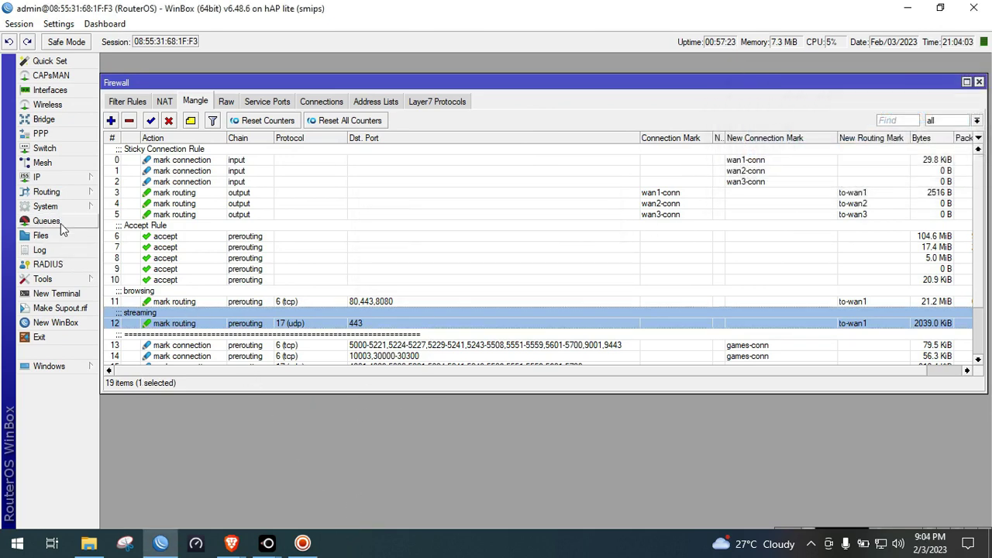
# Reopen the Netwatch list and set the timeout of host 208.67.222.22 to 100 ms.
pyautogui.click(70, 278)
pyautogui.click(124, 345)
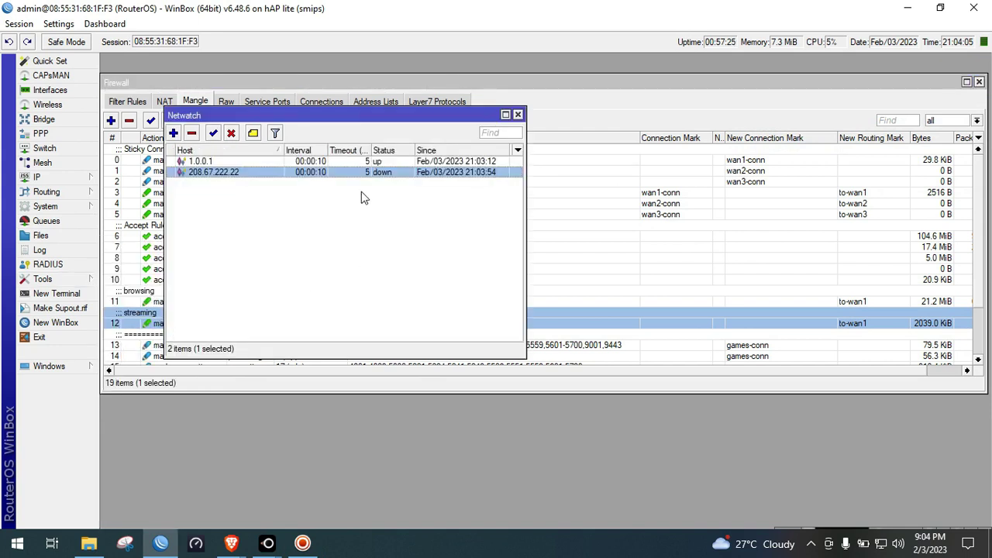
pyautogui.doubleClick(381, 172)
pyautogui.click(386, 151)
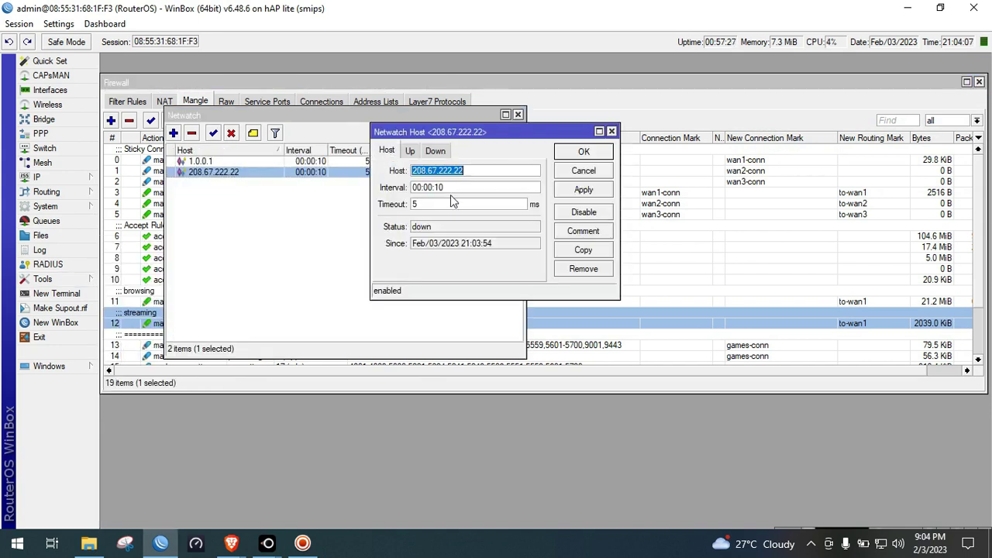
pyautogui.doubleClick(447, 204)
pyautogui.write('100')
pyautogui.click(583, 151)
# Set the timeout of Netwatch host 208.67.222.22 to 1000 ms.
pyautogui.doubleClick(395, 172)
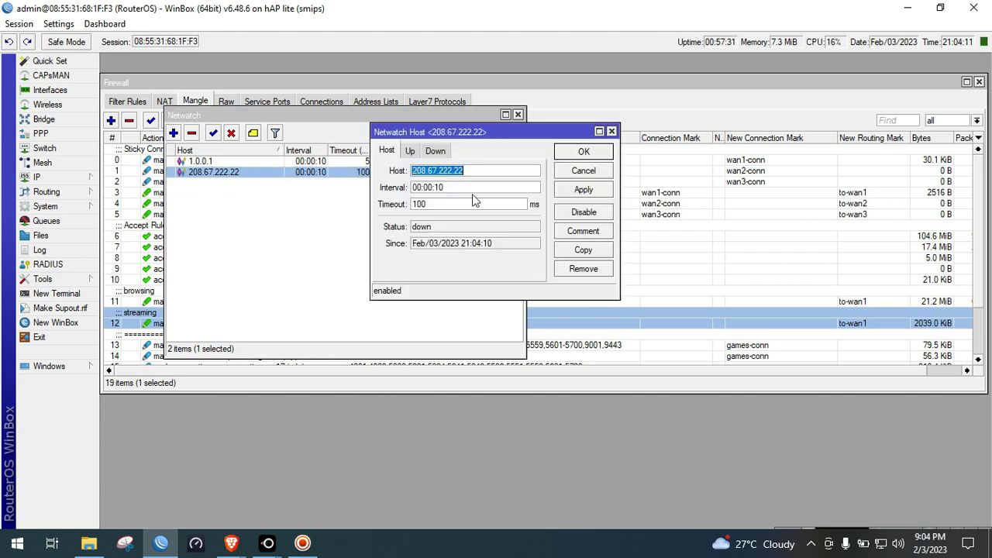
pyautogui.doubleClick(476, 204)
pyautogui.write('1000')
pyautogui.click(583, 151)
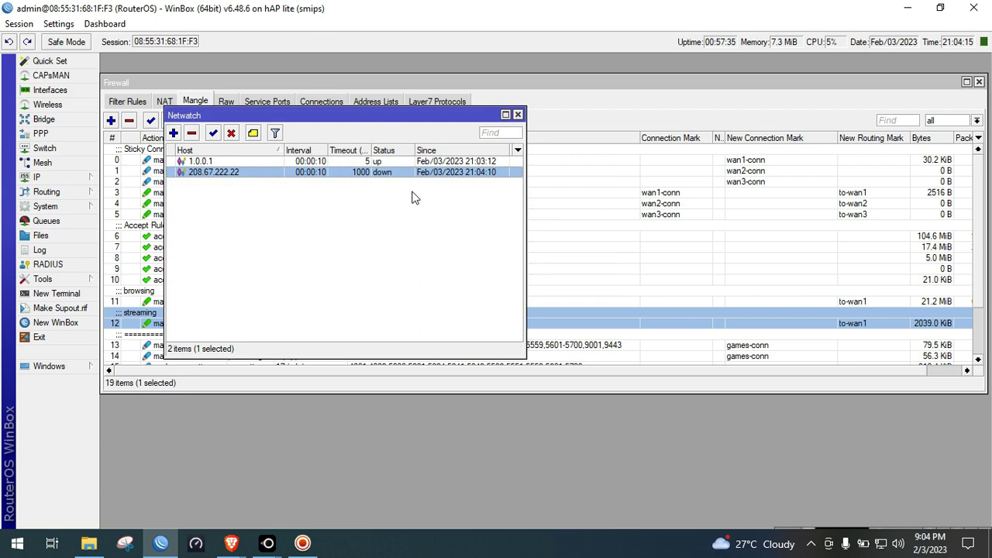
# Correct the second Netwatch host's address to 208.67.222.222 and save it.
pyautogui.doubleClick(271, 173)
pyautogui.click(486, 169)
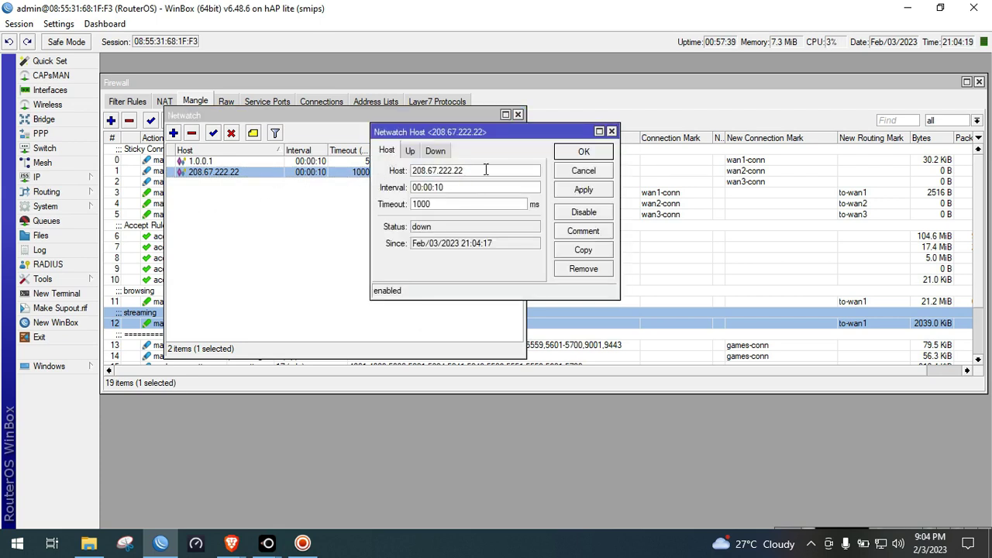
pyautogui.click(584, 151)
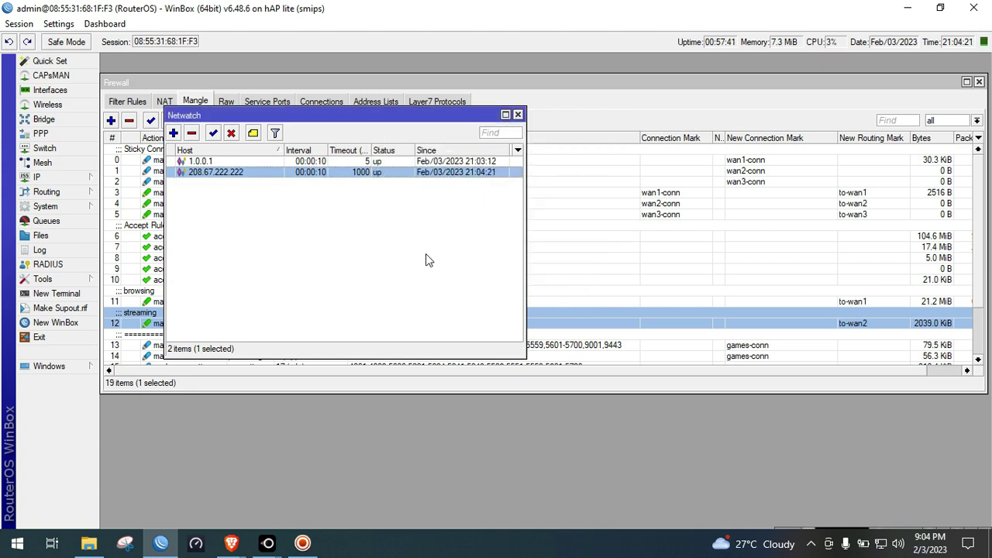
# Examine the routing marks of the streaming, games and others rules in the mangle list.
pyautogui.click(866, 329)
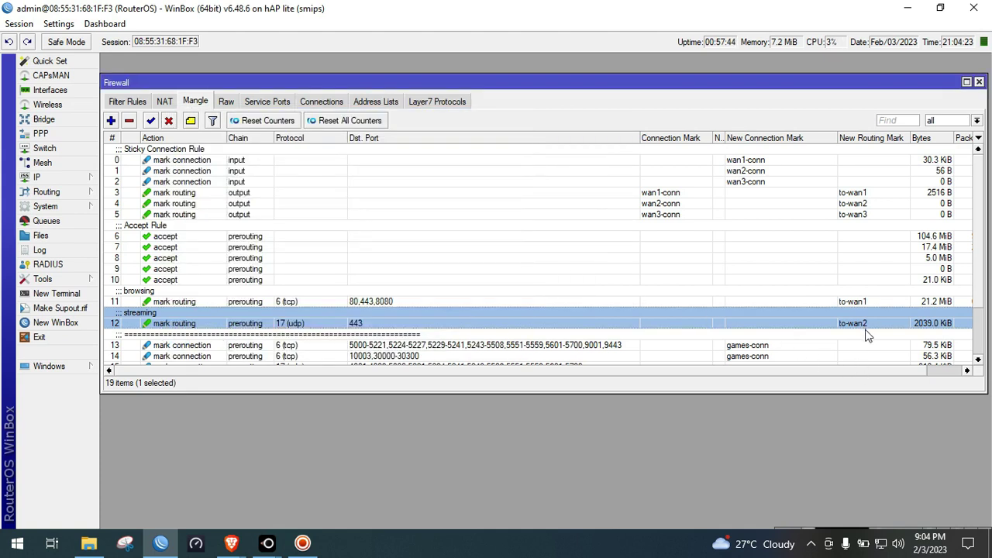
pyautogui.scroll(-2, 432, 275)
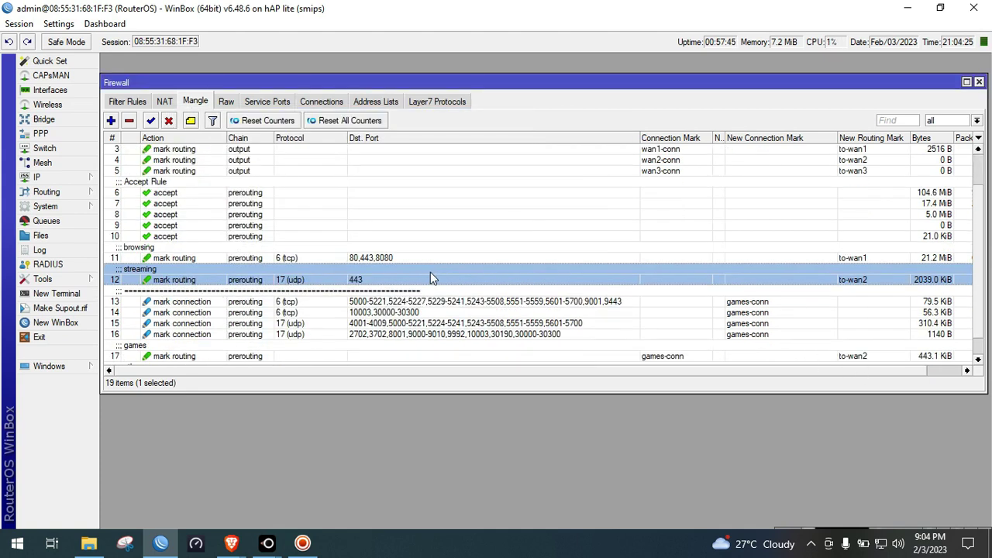
pyautogui.click(186, 335)
pyautogui.click(181, 355)
pyautogui.click(195, 336)
pyautogui.click(196, 356)
pyautogui.click(193, 338)
pyautogui.click(195, 357)
pyautogui.click(197, 331)
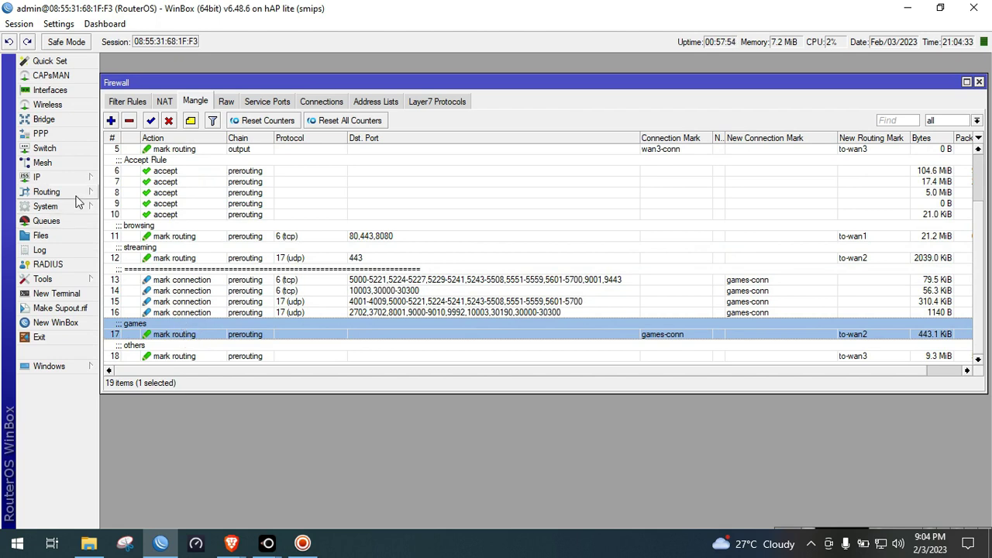
# Reopen Netwatch host 208.67.222.222 and add a leading slash to its On Up script.
pyautogui.click(59, 280)
pyautogui.click(124, 345)
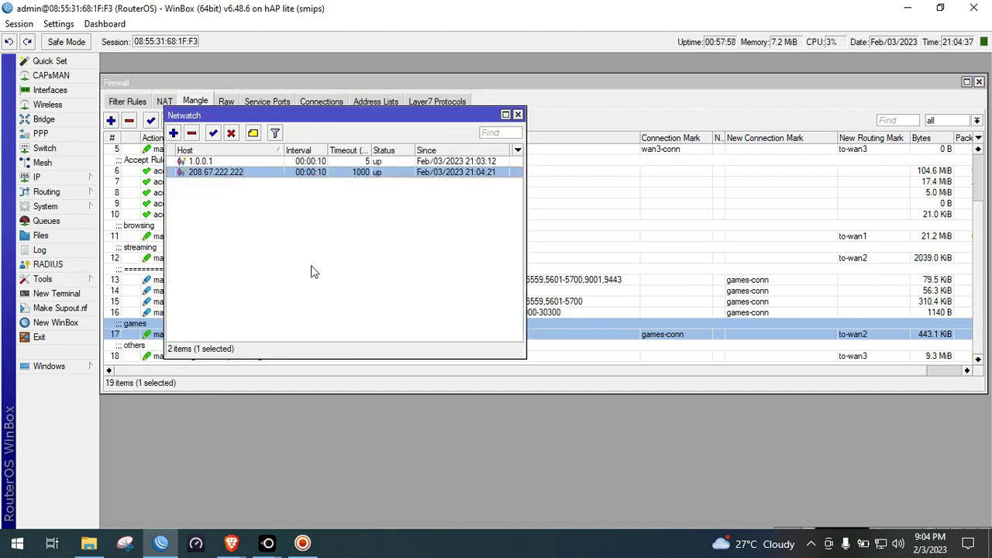
pyautogui.doubleClick(231, 177)
pyautogui.click(410, 152)
pyautogui.click(438, 213)
pyautogui.hotkey('ctrl', 'a')
pyautogui.click(443, 211)
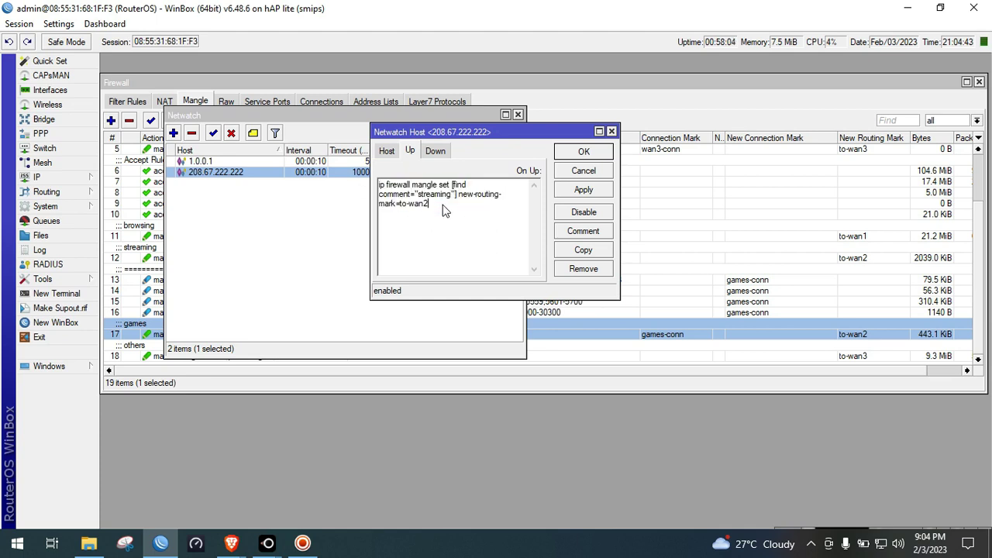
pyautogui.click(380, 185)
pyautogui.write('/')
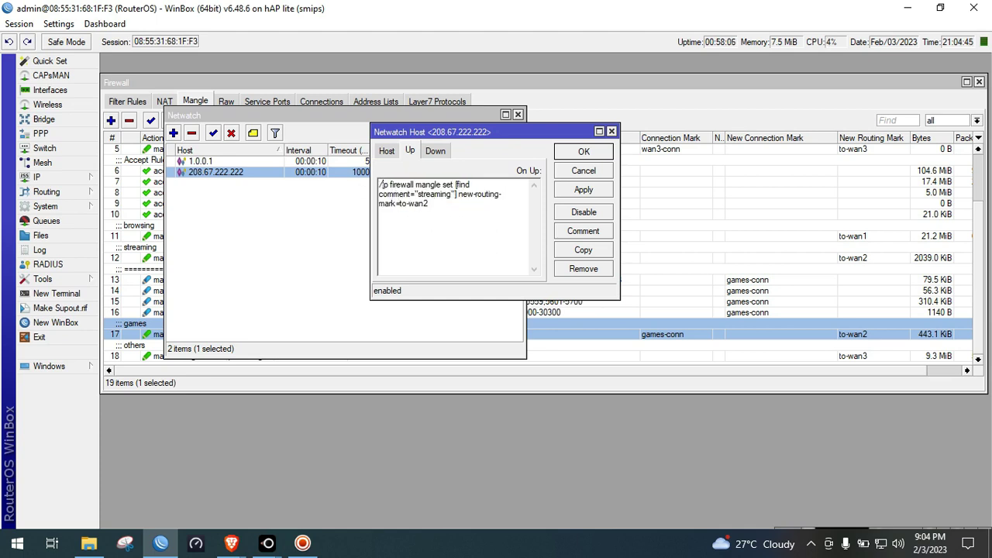
# Add a leading slash to the On Down script of Netwatch host 208.67.222.222.
pyautogui.click(435, 152)
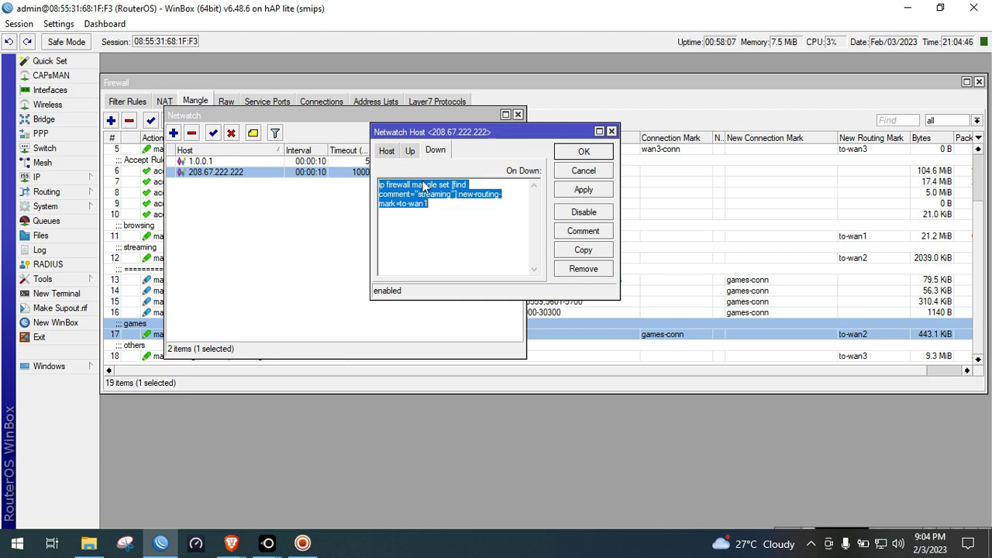
pyautogui.click(384, 189)
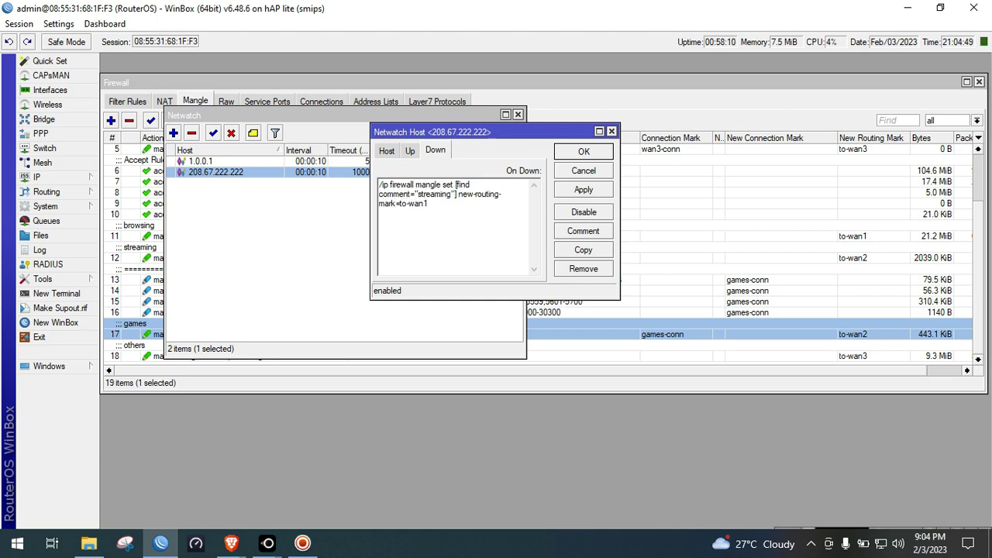
# Append the line /ip firewall mangle set [find comment="games"] new-routing-mark=to-wan2 to the host's On Up script.
pyautogui.click(409, 150)
pyautogui.hotkey('ctrl', 'c')
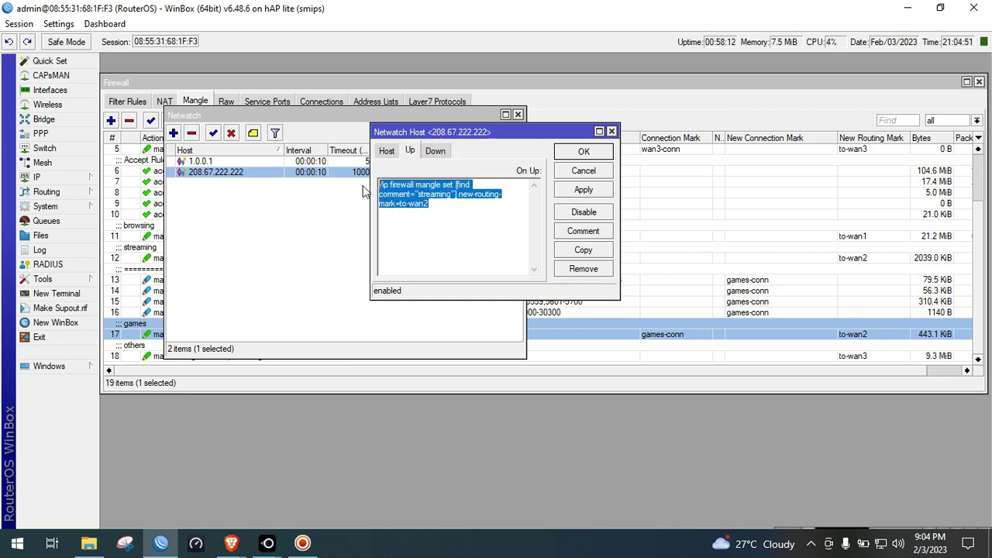
pyautogui.click(470, 212)
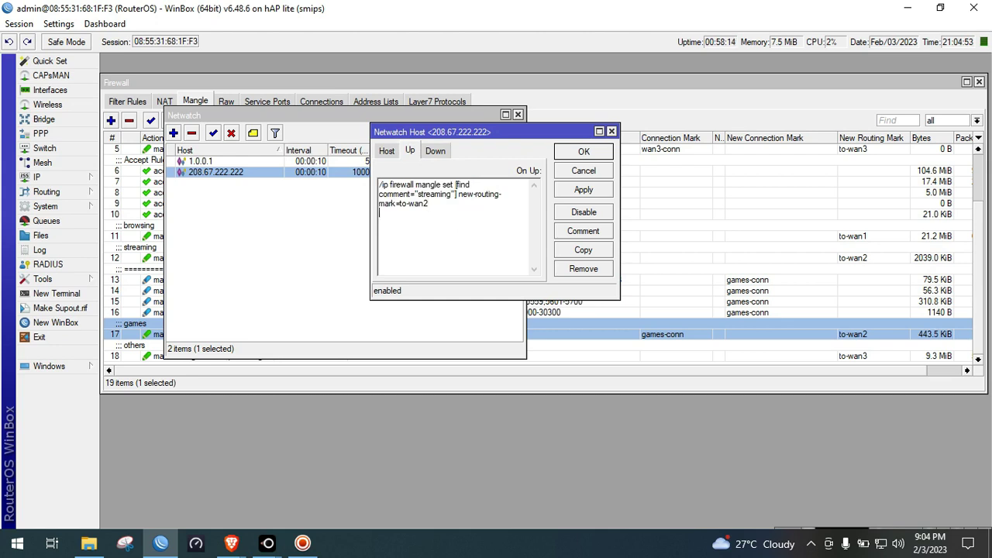
pyautogui.press('Return')
pyautogui.hotkey('ctrl', 'v')
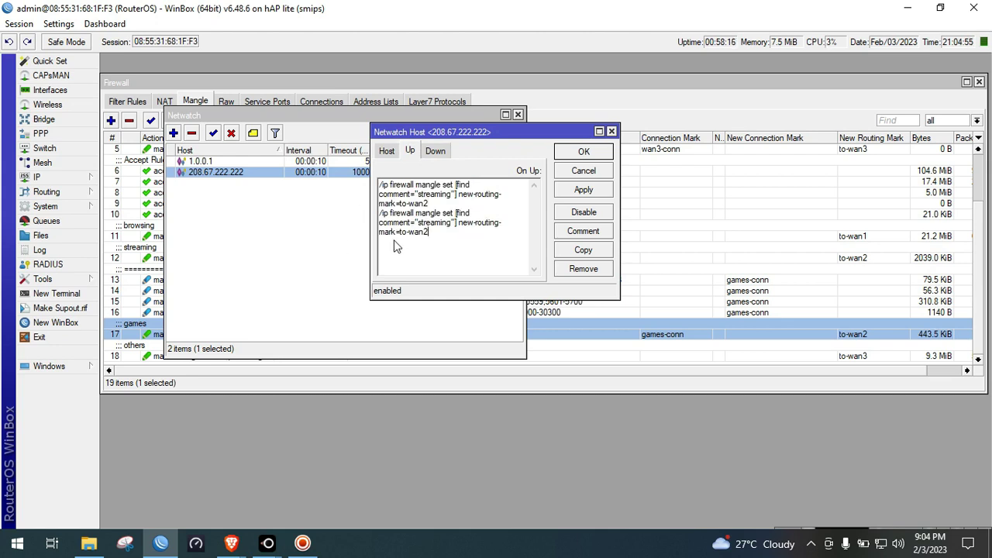
pyautogui.click(453, 223)
pyautogui.press('BackSpace')
pyautogui.press('BackSpace')
pyautogui.press('BackSpace')
pyautogui.press('BackSpace')
pyautogui.press('BackSpace')
pyautogui.press('BackSpace')
pyautogui.press('BackSpace')
pyautogui.press('BackSpace')
pyautogui.press('BackSpace')
pyautogui.write('games')
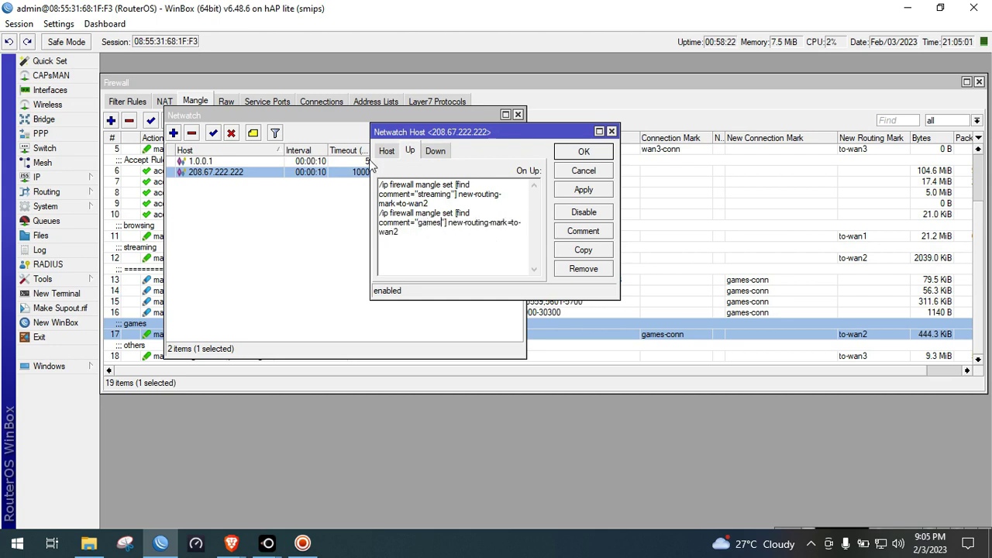
# Copy the games line into the host's On Down script with new-routing-mark=to-wan1 and save the host.
pyautogui.moveTo(400, 231); pyautogui.dragTo(368, 215)
pyautogui.hotkey('ctrl', 'c')
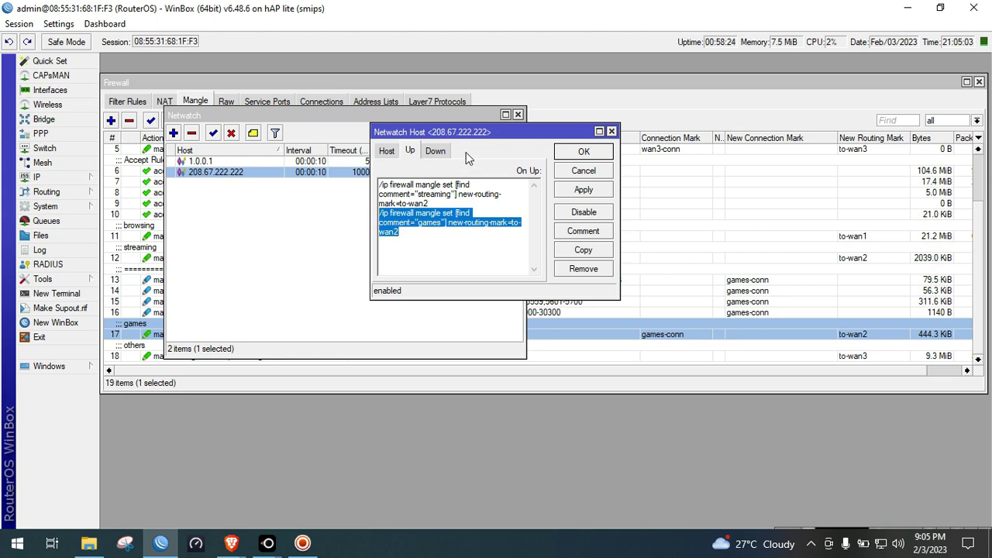
pyautogui.click(435, 152)
pyautogui.click(452, 221)
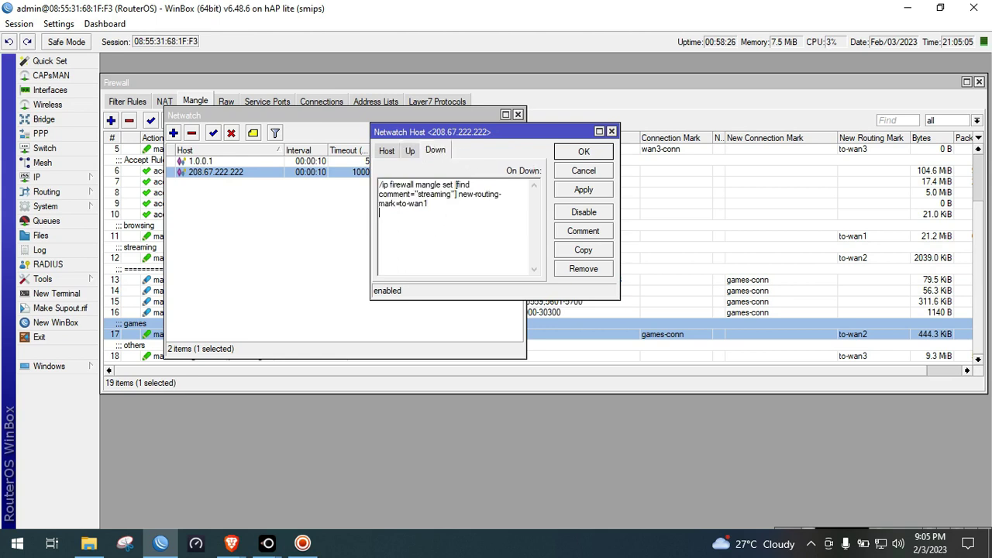
pyautogui.hotkey('ctrl', 'v')
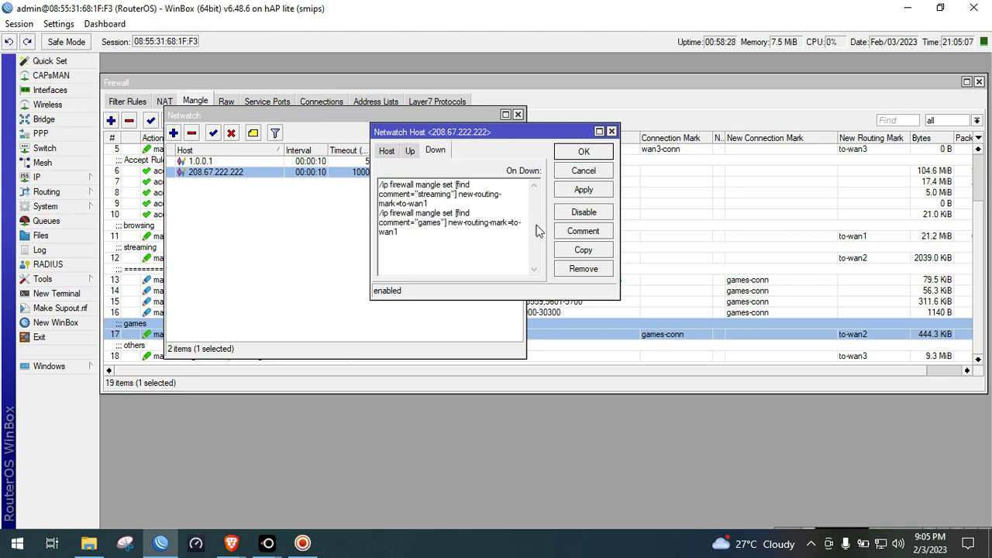
pyautogui.click(583, 151)
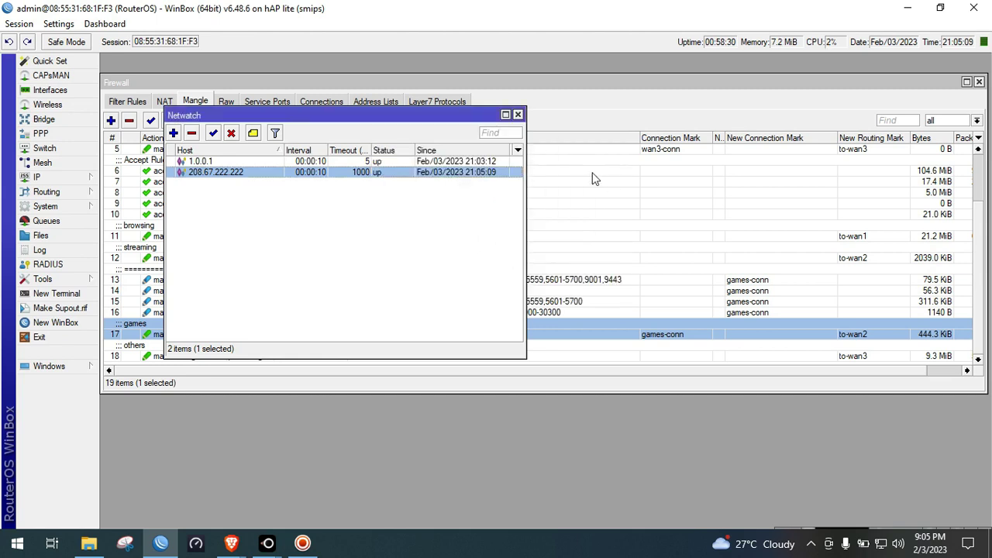
# Examine the new routing marks of the streaming and games rules in the mangle list.
pyautogui.click(875, 259)
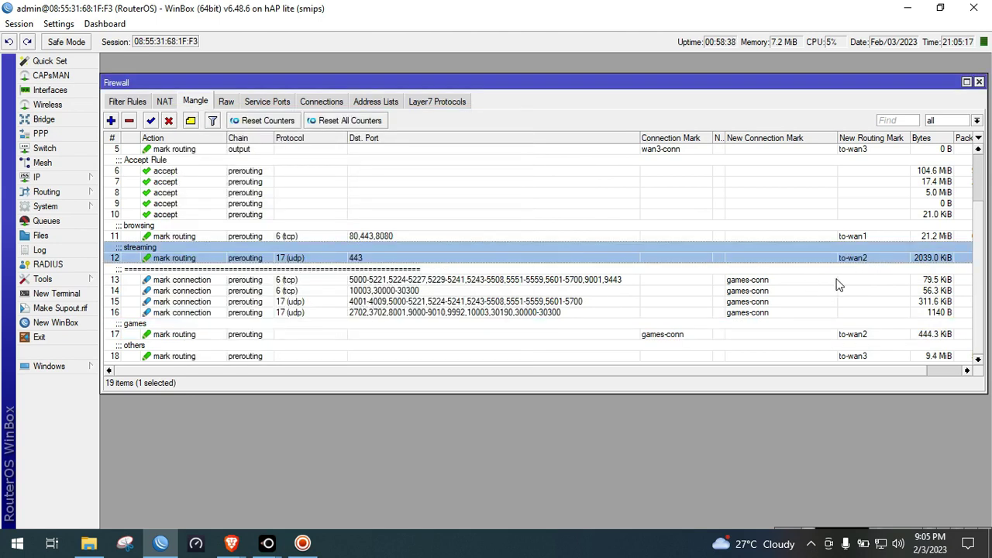
pyautogui.click(868, 337)
pyautogui.click(872, 261)
pyautogui.click(865, 336)
pyautogui.click(866, 261)
pyautogui.click(298, 324)
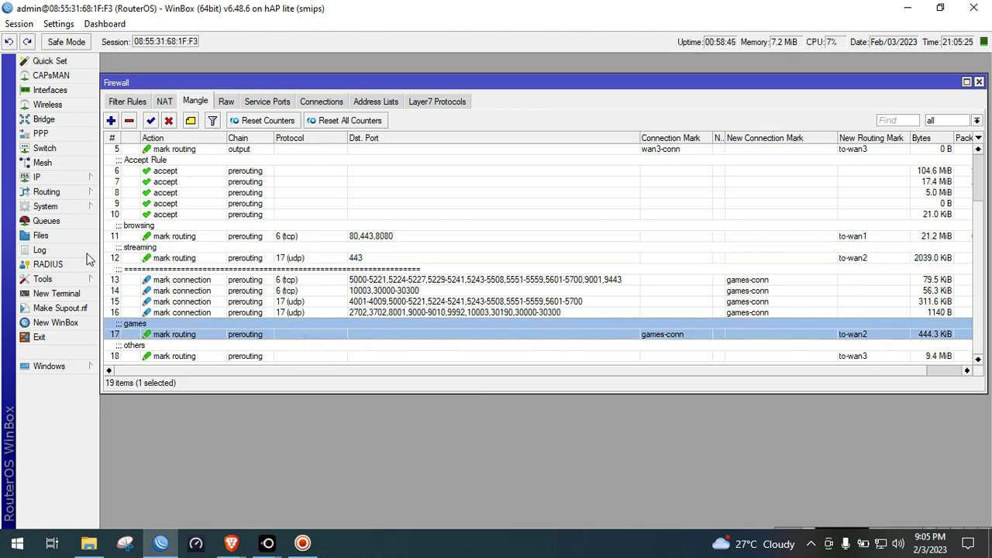
# Set the timeout of Netwatch host 208.67.222.222 to 5 ms to simulate a link failure.
pyautogui.click(44, 279)
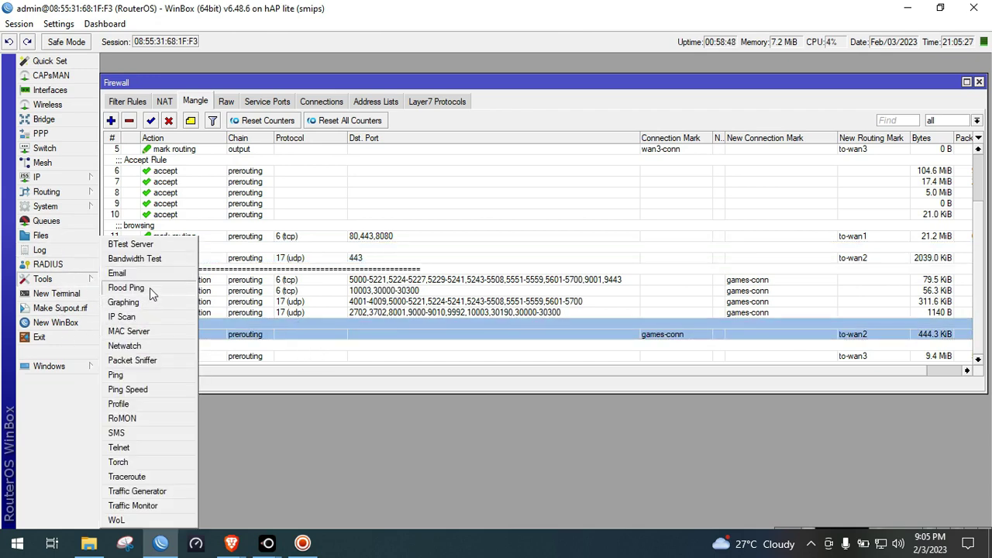
pyautogui.click(128, 346)
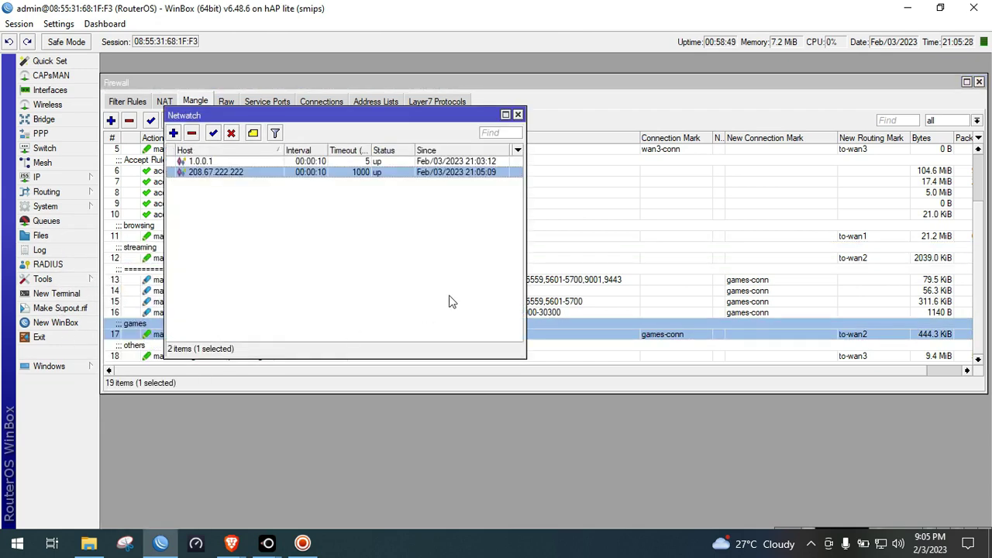
pyautogui.doubleClick(370, 172)
pyautogui.doubleClick(434, 204)
pyautogui.write('5')
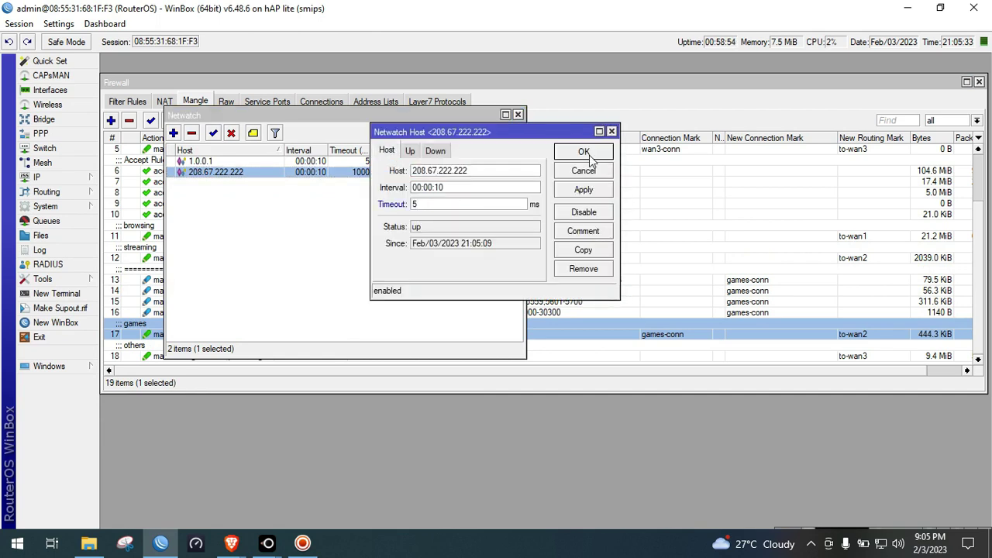
pyautogui.click(588, 155)
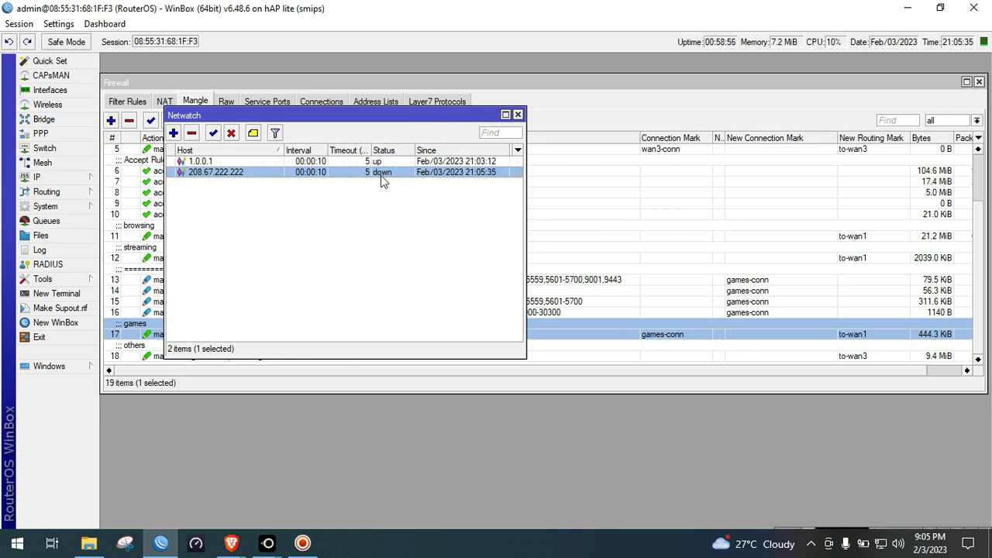
# Check the streaming and games routing marks and set the timeout of Netwatch host 208.67.222.222 to 1000 ms.
pyautogui.click(852, 258)
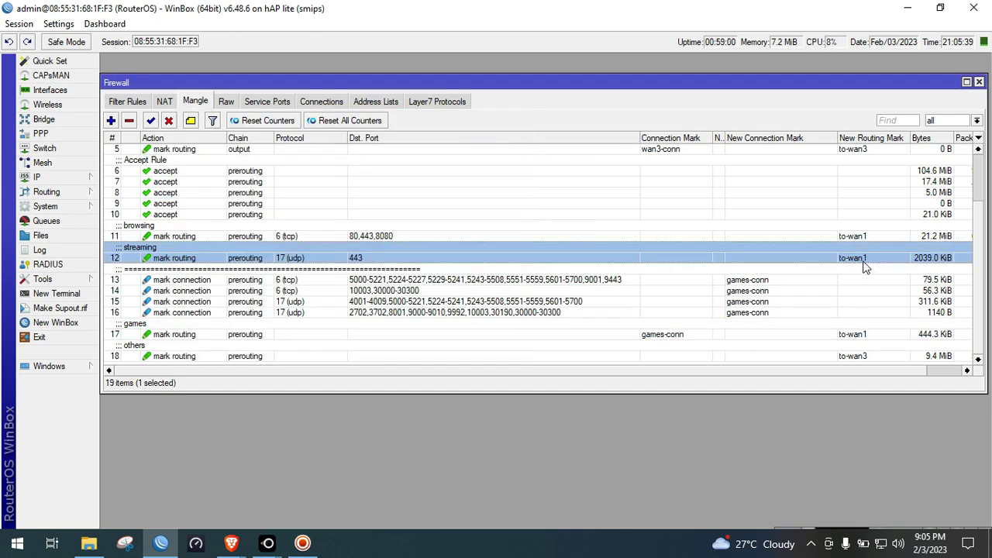
pyautogui.click(860, 335)
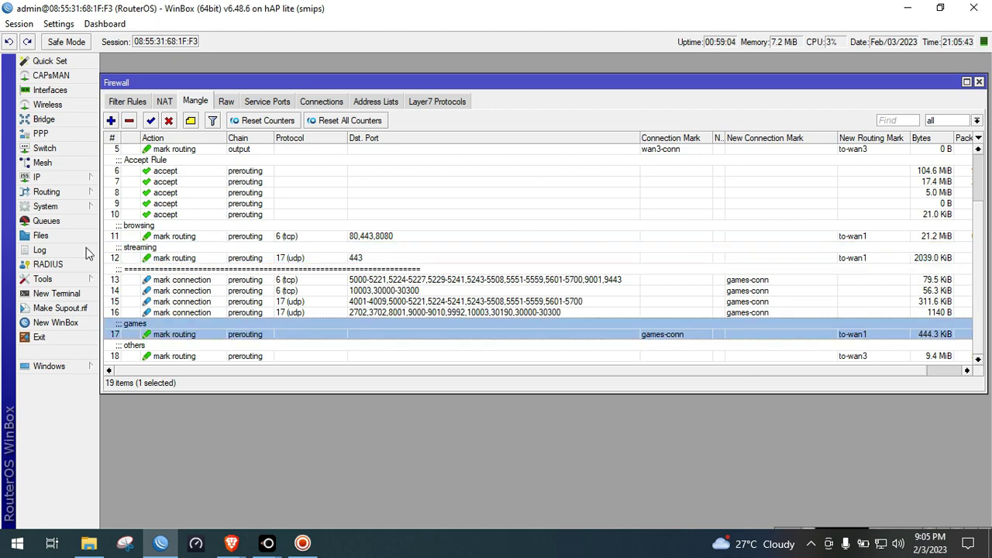
pyautogui.click(68, 279)
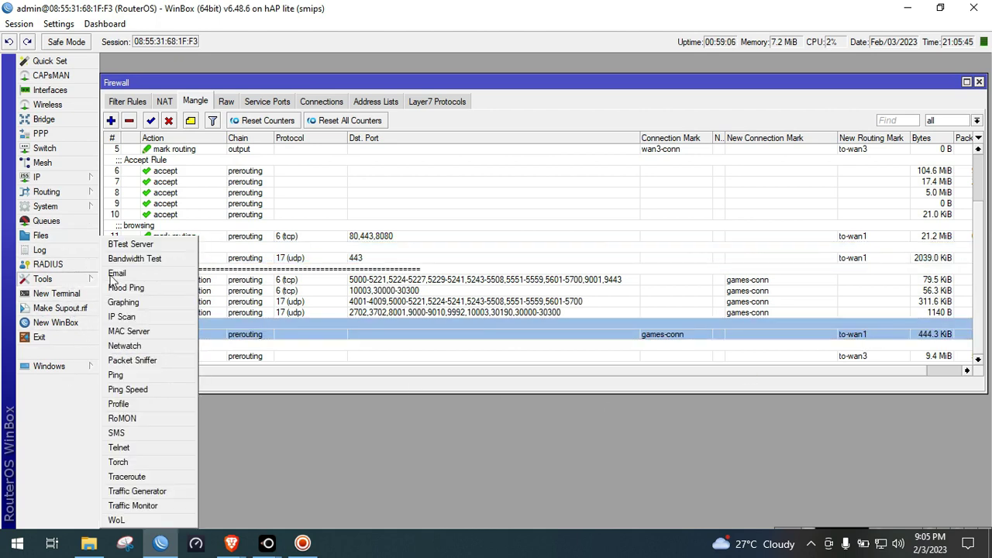
pyautogui.click(138, 347)
pyautogui.click(328, 184)
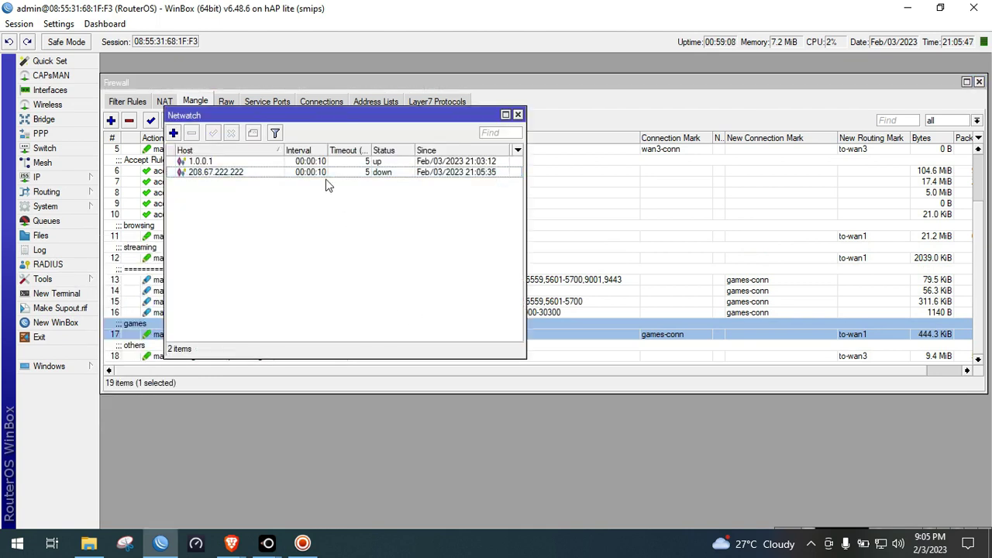
pyautogui.doubleClick(326, 174)
pyautogui.doubleClick(474, 204)
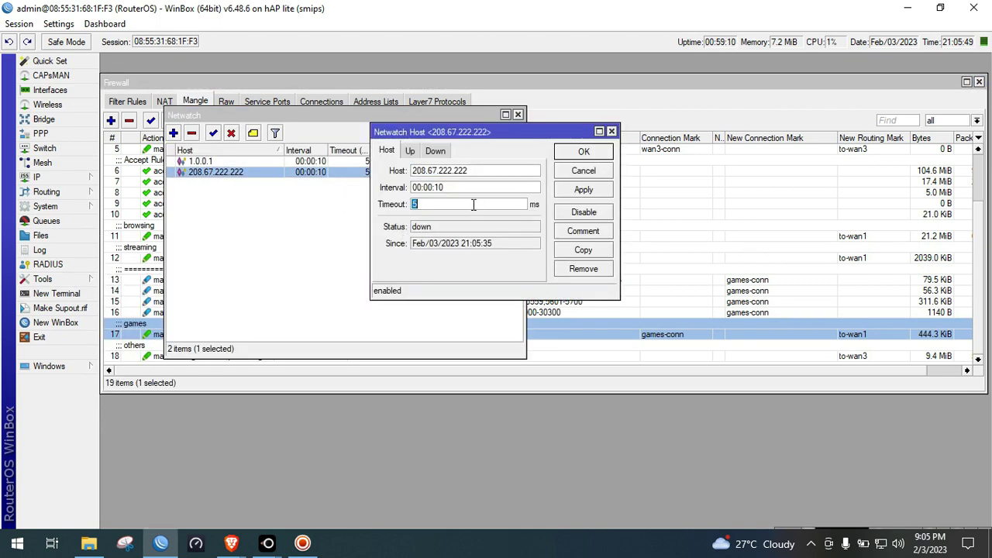
pyautogui.click(573, 151)
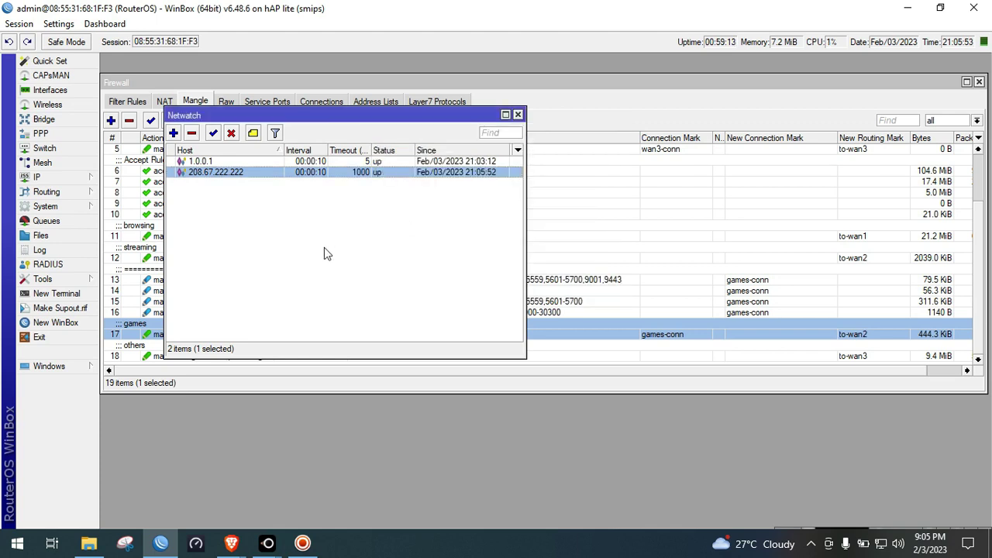
# Start a new Netwatch host for 9.9.9.9 with an interval of 00:00:10.
pyautogui.click(173, 132)
pyautogui.write('9.9.9.9')
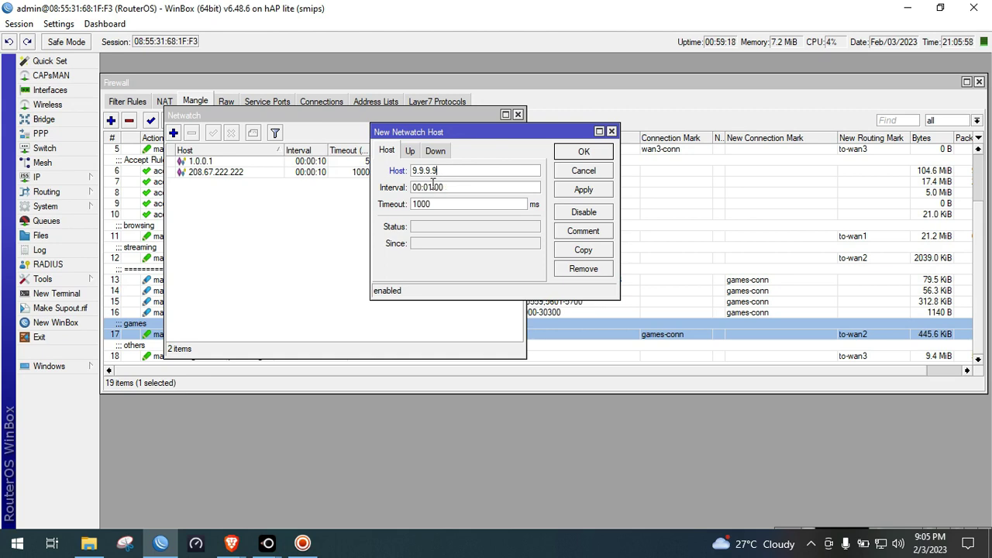
pyautogui.write(':09')
pyautogui.press('BackSpace')
pyautogui.write('10')
# Set the new host's On Up script to /ip firewall mangle set [find comment="others"] new-routing-mark=to-wan3.
pyautogui.click(409, 151)
pyautogui.click(414, 208)
pyautogui.hotkey('ctrl', 'v')
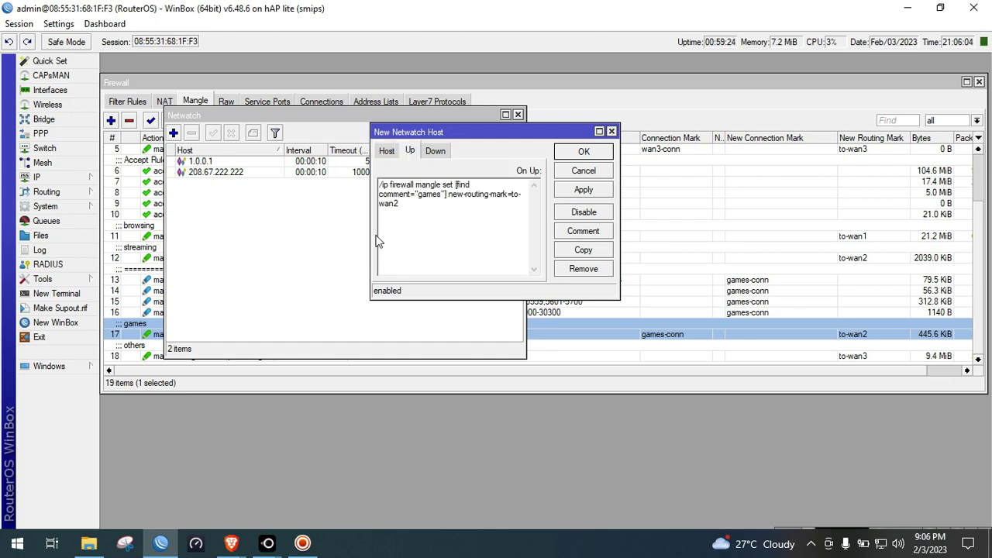
pyautogui.press('BackSpace')
pyautogui.press('BackSpace')
pyautogui.press('BackSpace')
pyautogui.press('BackSpace')
pyautogui.press('BackSpace')
pyautogui.write('others')
pyautogui.click(416, 221)
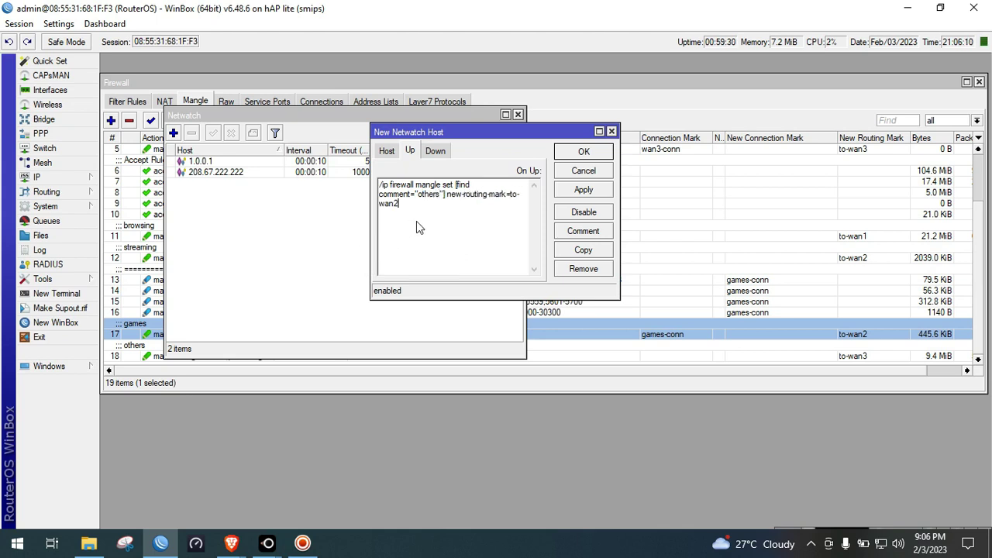
pyautogui.press('BackSpace')
pyautogui.write('3')
# Copy the others command into the new host's On Down script with new-routing-mark=to-wan1 and save the host.
pyautogui.moveTo(416, 209); pyautogui.dragTo(333, 173)
pyautogui.hotkey('ctrl', 'c')
pyautogui.click(436, 150)
pyautogui.click(438, 216)
pyautogui.hotkey('ctrl', 'v')
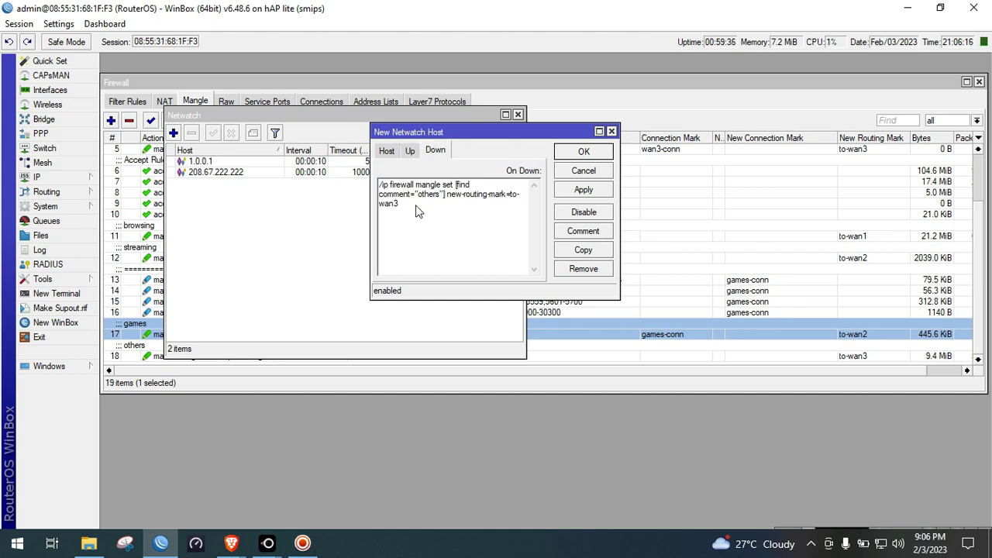
pyautogui.press('BackSpace')
pyautogui.write('1')
pyautogui.click(577, 190)
pyautogui.click(583, 152)
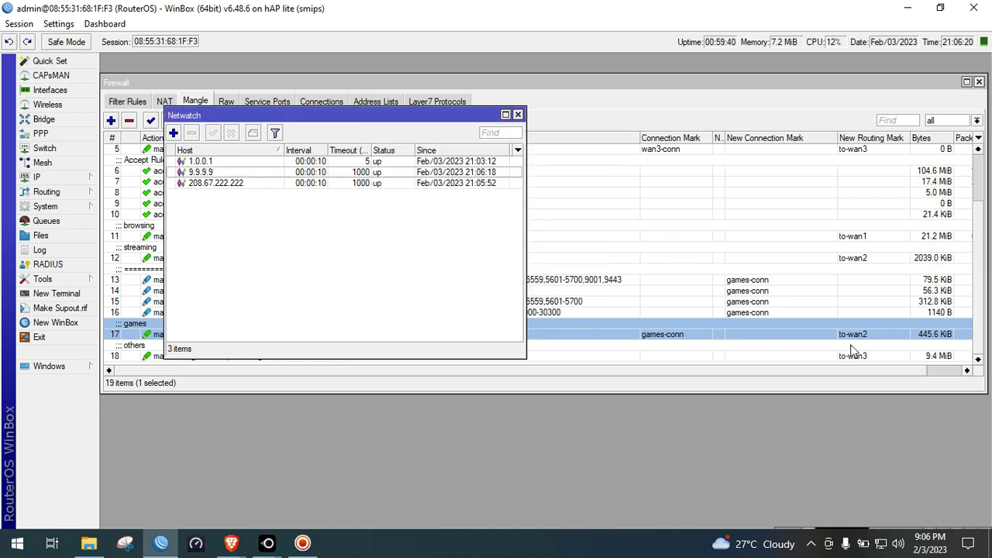
# Simulate a second link failure by setting the timeout of Netwatch host 208.67.222.222 to 5 ms.
pyautogui.doubleClick(388, 184)
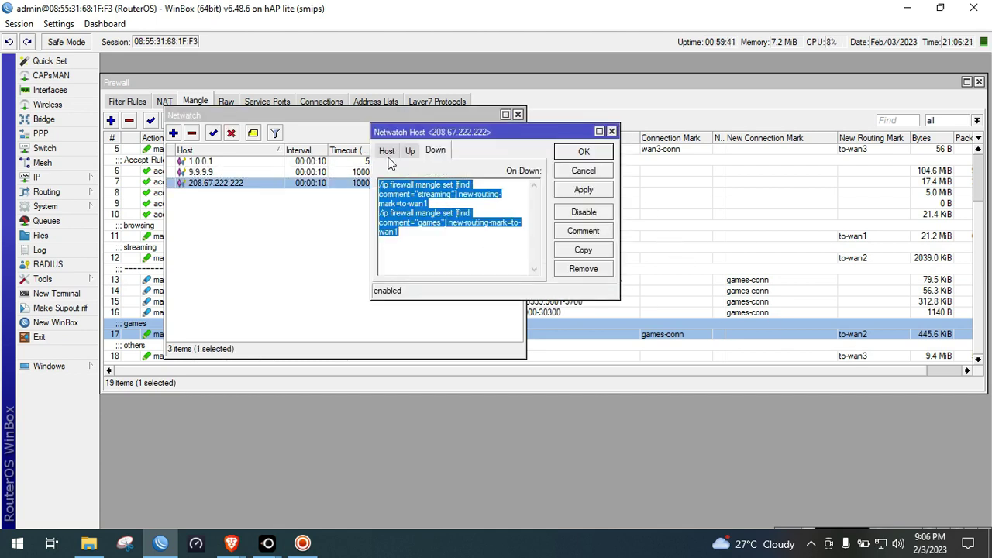
pyautogui.click(386, 151)
pyautogui.doubleClick(453, 205)
pyautogui.write('5')
pyautogui.click(584, 152)
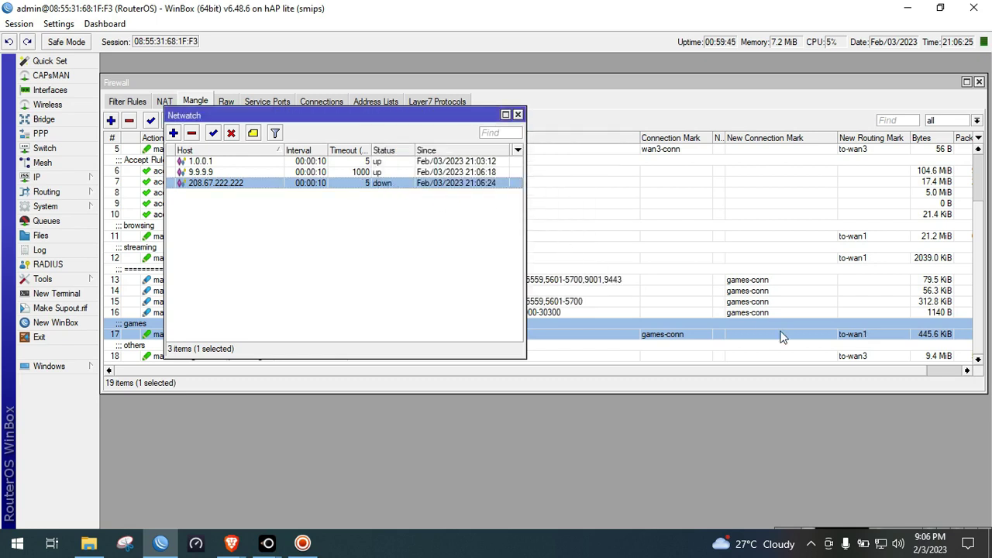
# Check the others rule's routing mark and disable Netwatch host 208.67.222.222.
pyautogui.click(866, 356)
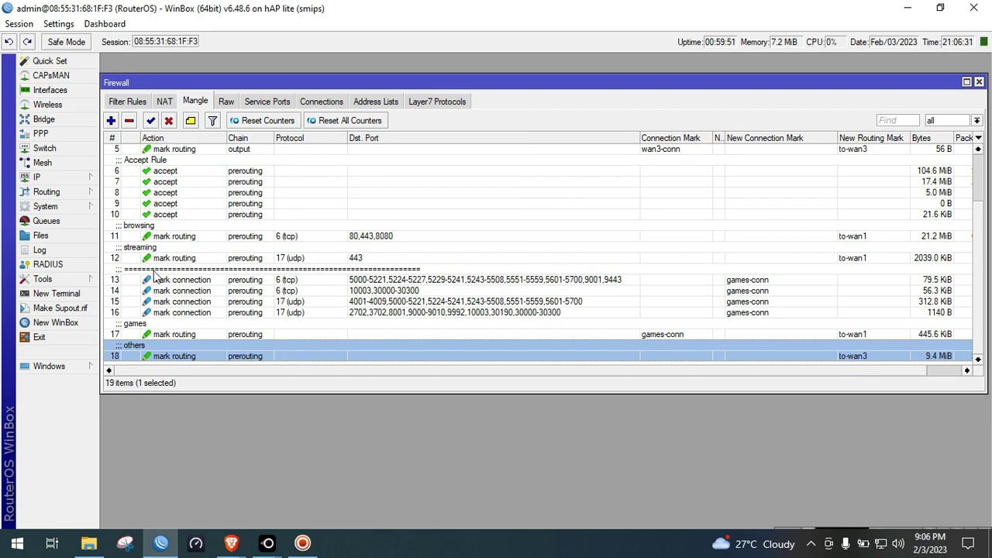
pyautogui.click(68, 278)
pyautogui.click(140, 347)
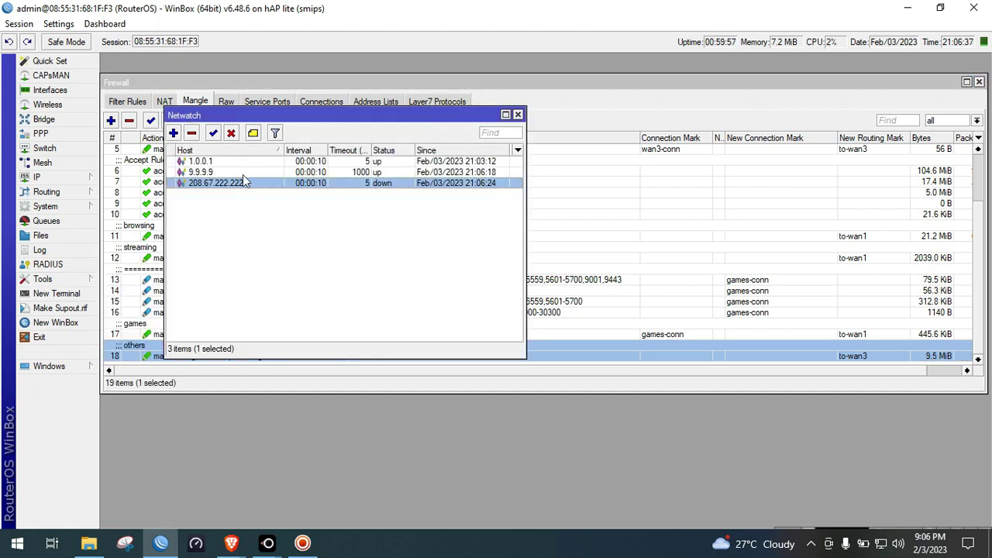
pyautogui.click(231, 133)
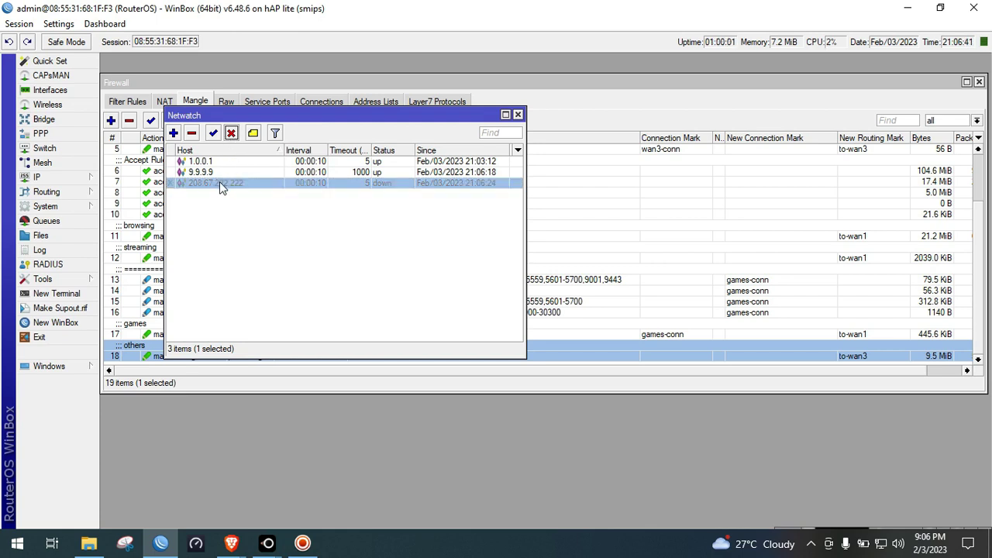
pyautogui.doubleClick(220, 182)
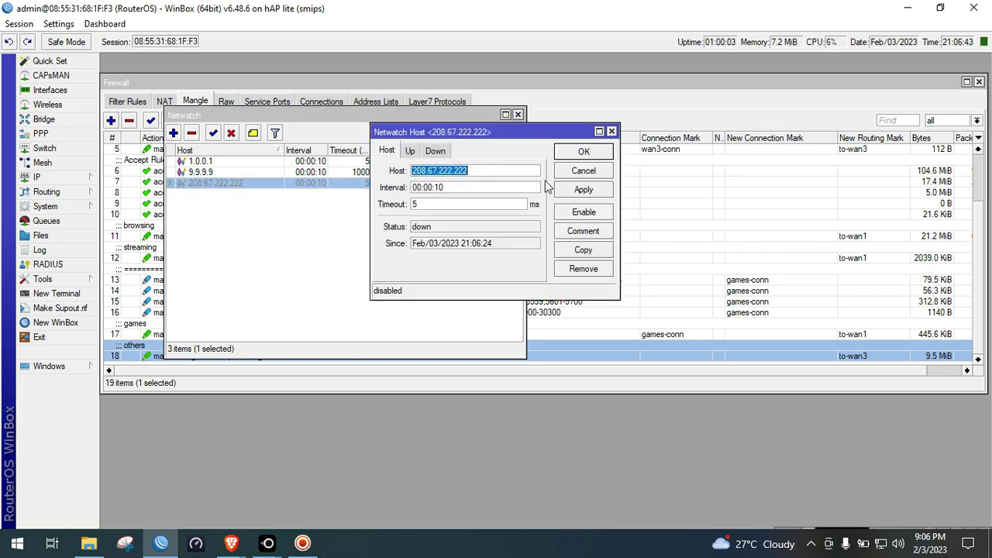
pyautogui.click(584, 171)
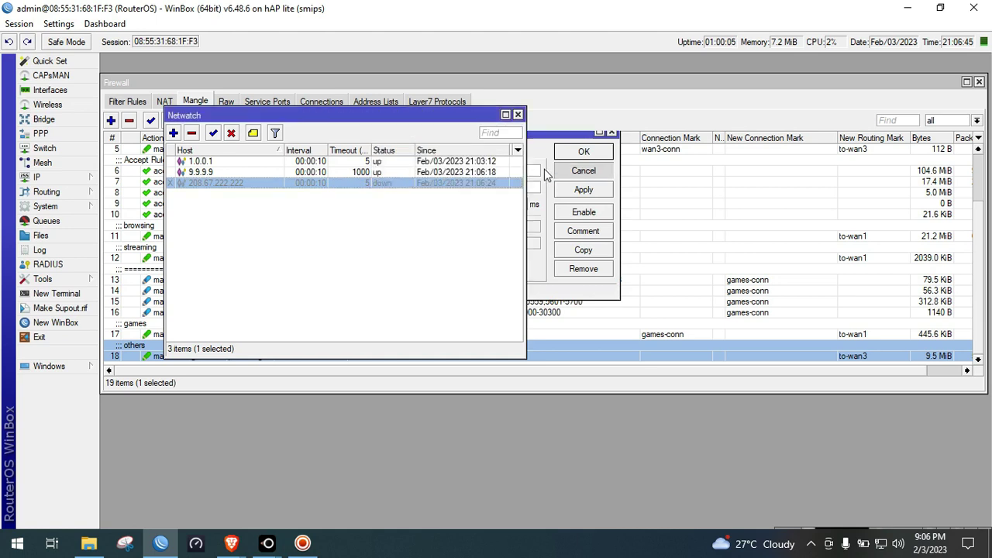
# Enable Netwatch host 208.67.222.222 and set its timeout to 1000 ms.
pyautogui.click(213, 133)
pyautogui.doubleClick(230, 182)
pyautogui.click(452, 204)
pyautogui.write('1000')
pyautogui.click(583, 151)
pyautogui.click(280, 163)
pyautogui.click(275, 174)
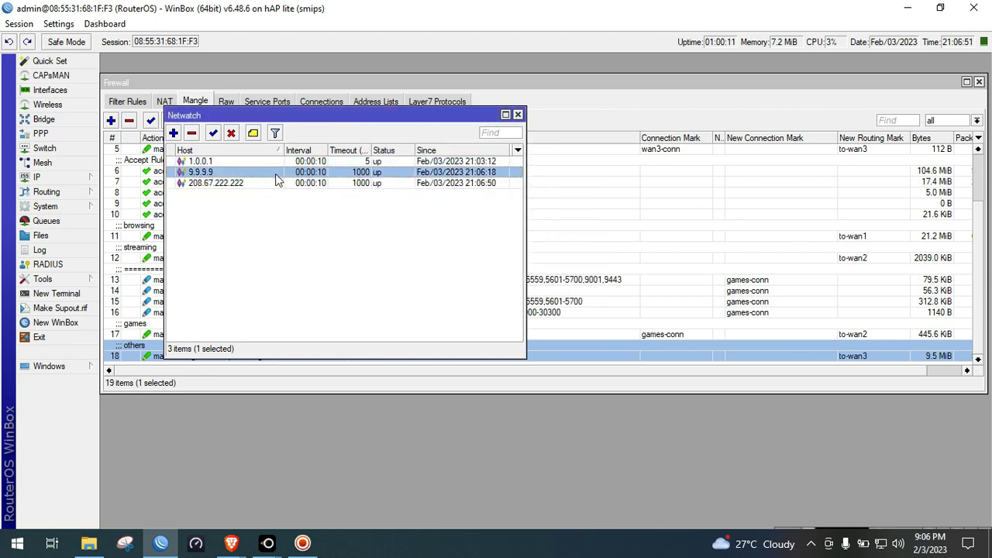
# Simulate a third link failure by setting the timeout of Netwatch host 9.9.9.9 to 5 ms and check the others rule's routing mark.
pyautogui.doubleClick(281, 173)
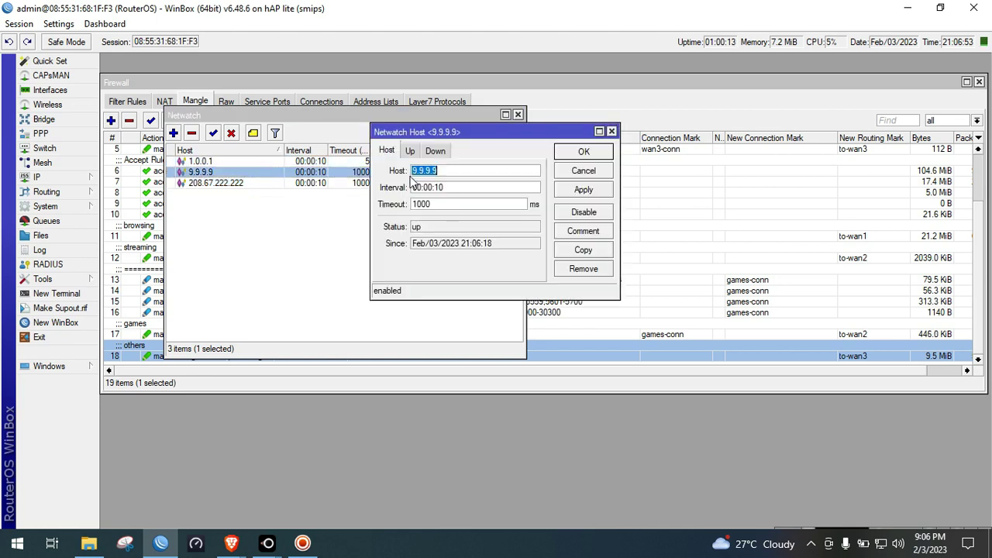
pyautogui.doubleClick(438, 203)
pyautogui.write('5')
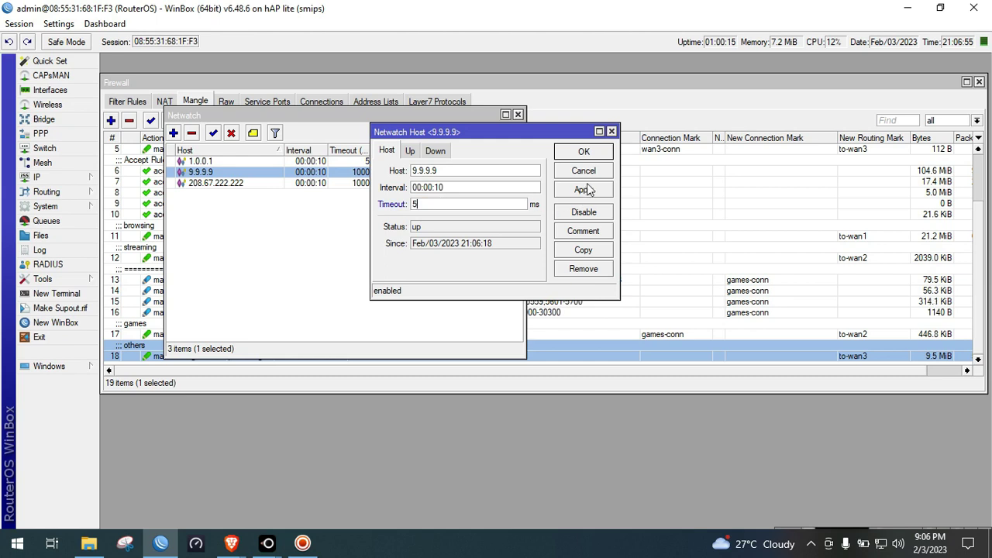
pyautogui.click(592, 153)
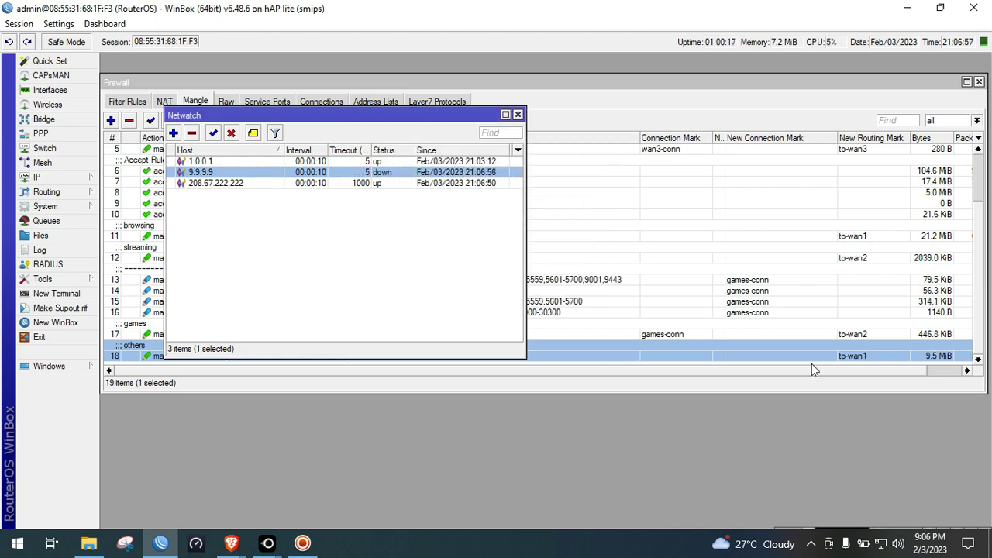
pyautogui.click(782, 347)
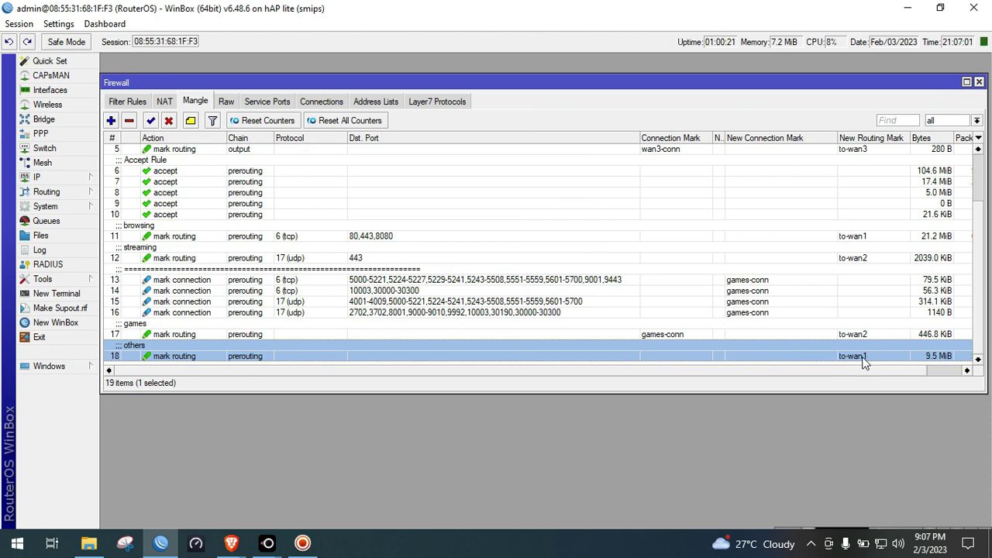
# Set the timeout of Netwatch host 9.9.9.9 to 1000 ms and close the Netwatch list.
pyautogui.click(38, 177)
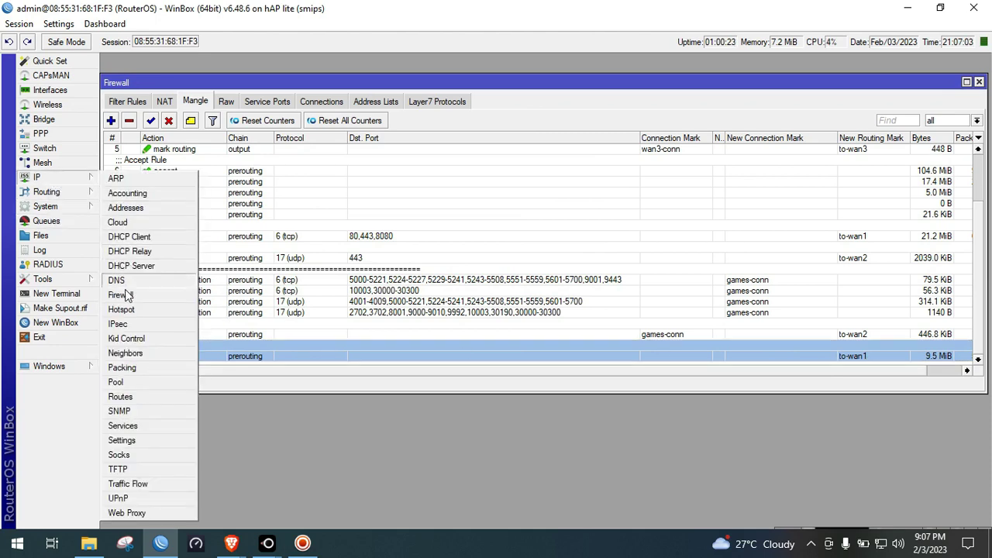
pyautogui.moveTo(62, 280)
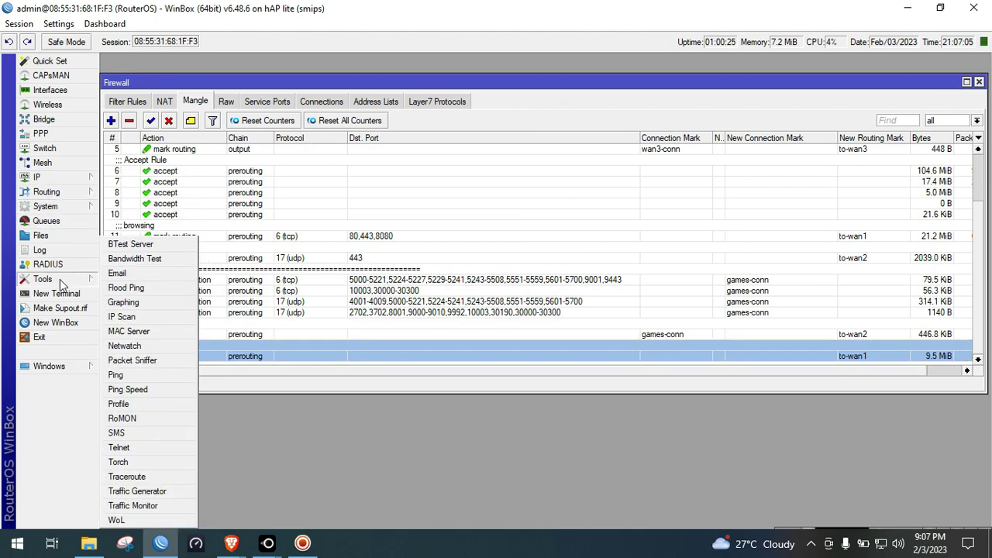
pyautogui.click(147, 345)
pyautogui.doubleClick(373, 172)
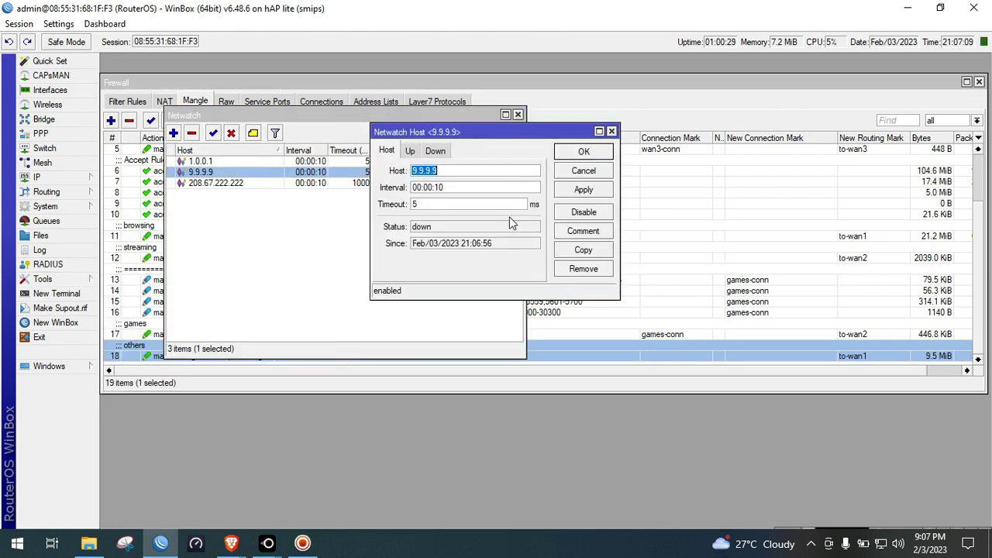
pyautogui.doubleClick(459, 205)
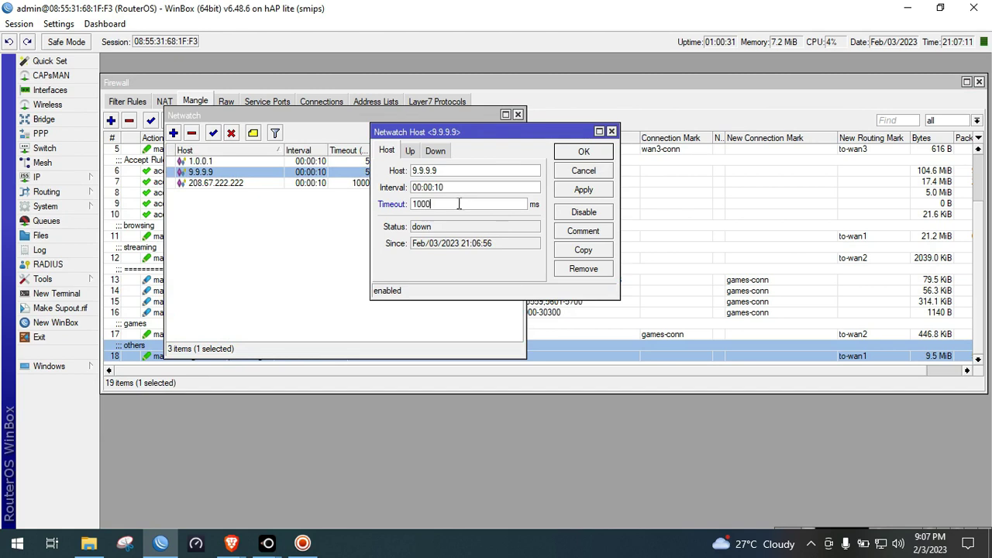
pyautogui.click(582, 152)
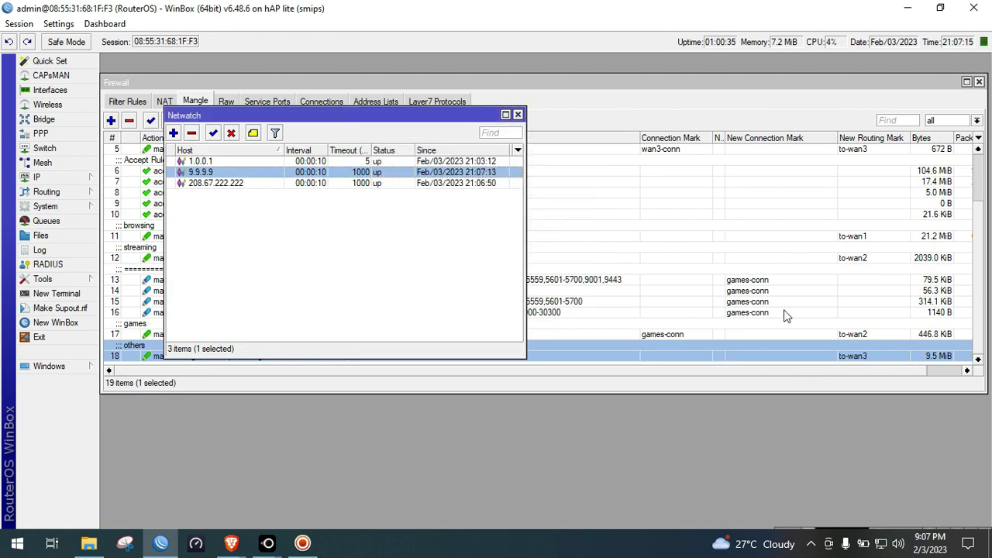
pyautogui.click(487, 255)
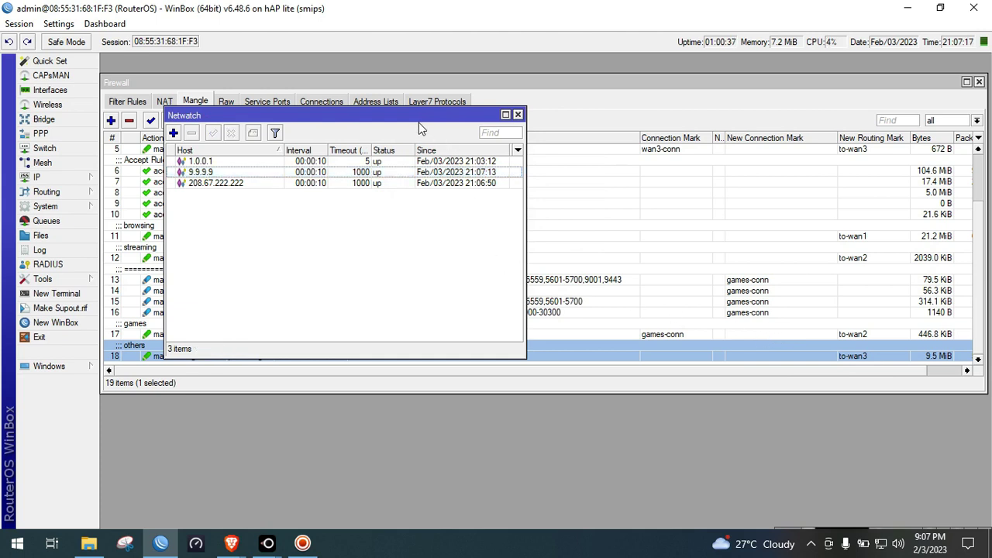
pyautogui.moveTo(426, 127); pyautogui.dragTo(499, 172)
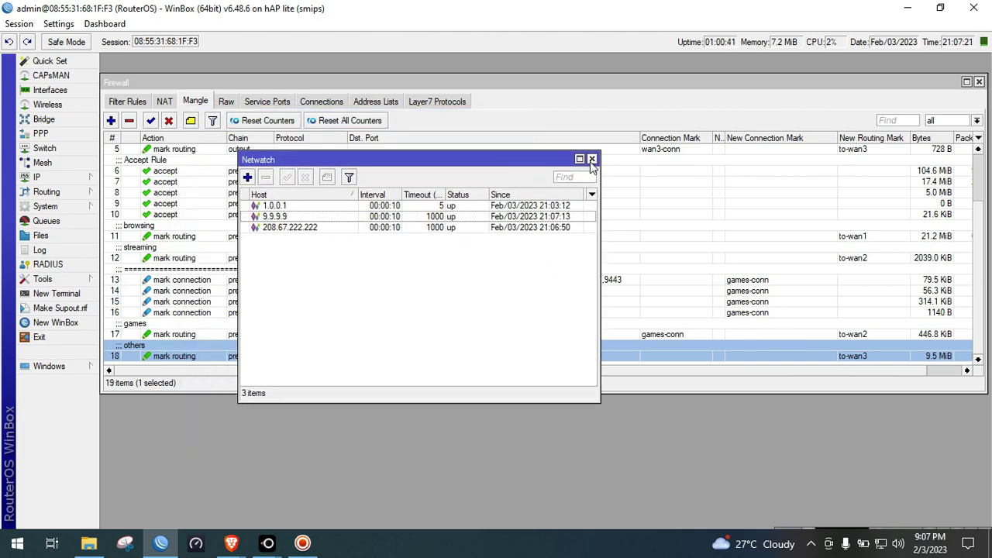
pyautogui.click(592, 159)
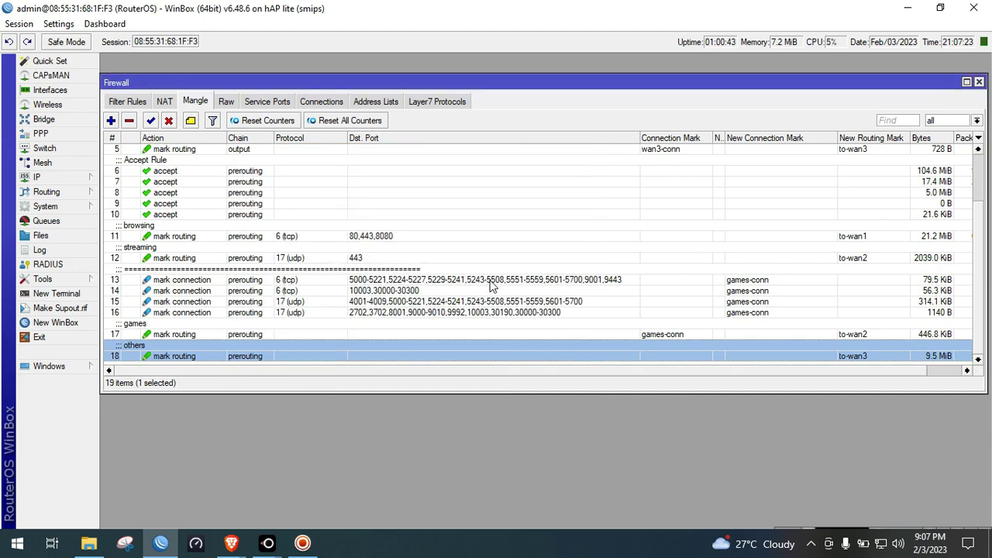
# Launch Speedtest and arrange the PPP interface list above the firewall's mangle rules.
pyautogui.click(210, 236)
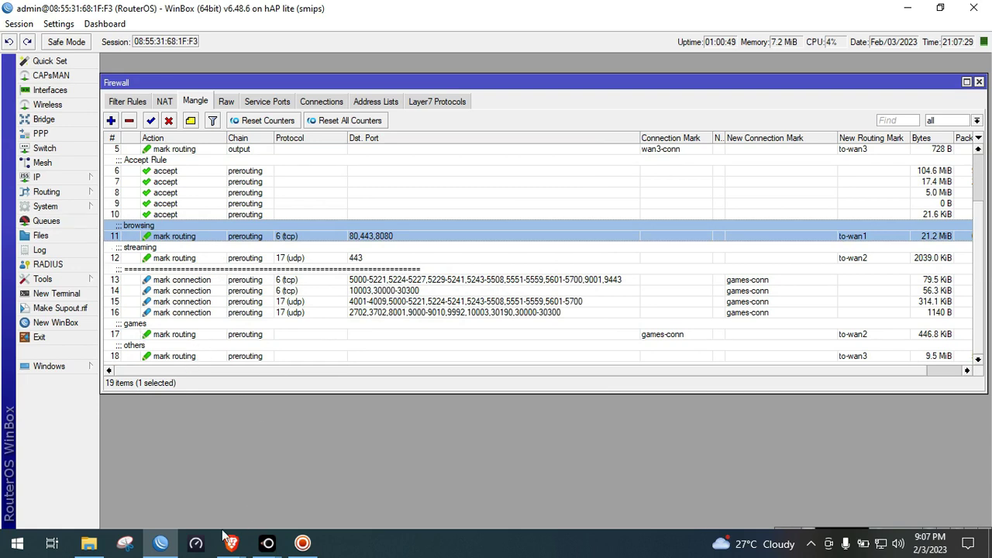
pyautogui.click(196, 543)
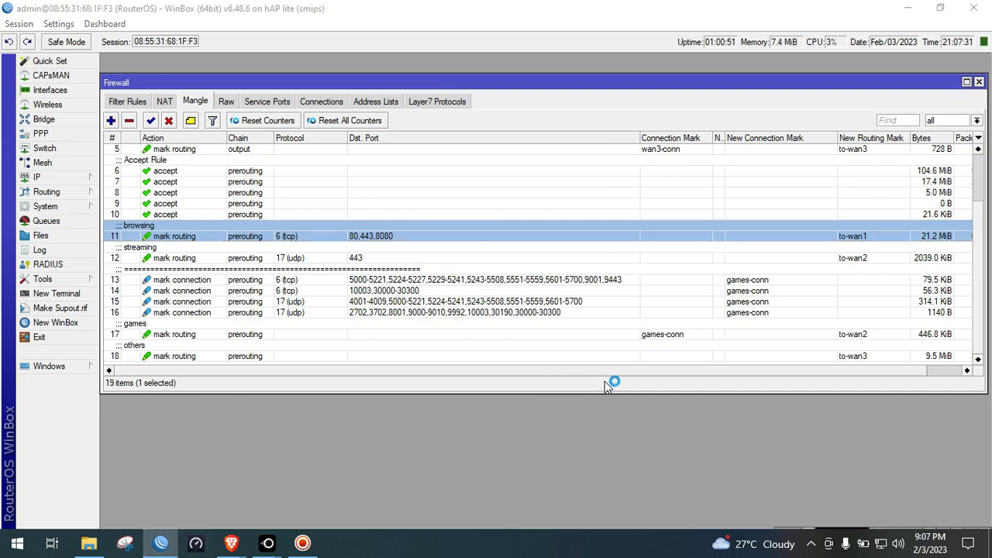
pyautogui.moveTo(517, 84); pyautogui.dragTo(524, 203)
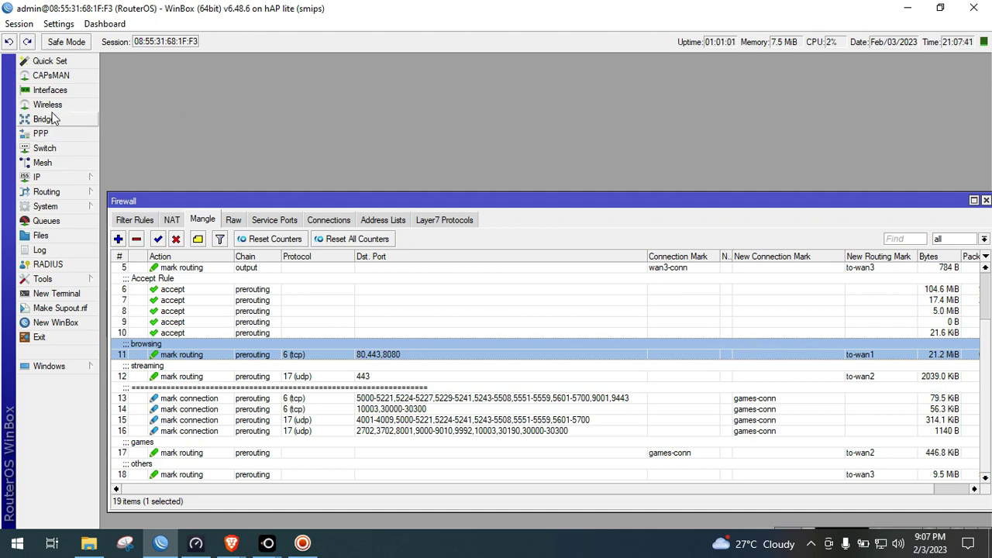
pyautogui.click(71, 133)
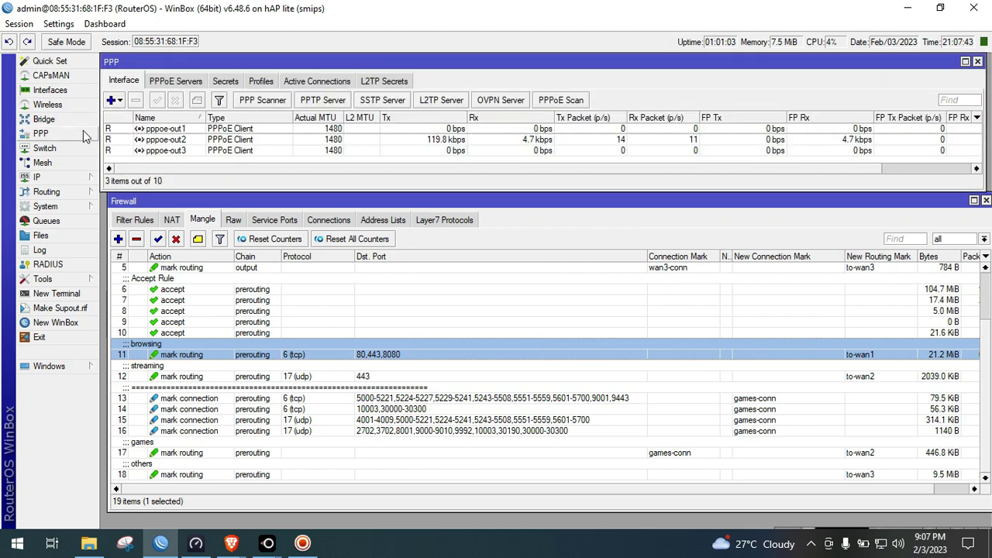
# Run a test in Speedtest beside the PPP interface list to see which PPPoE link carries the traffic, and minimize it.
pyautogui.click(209, 545)
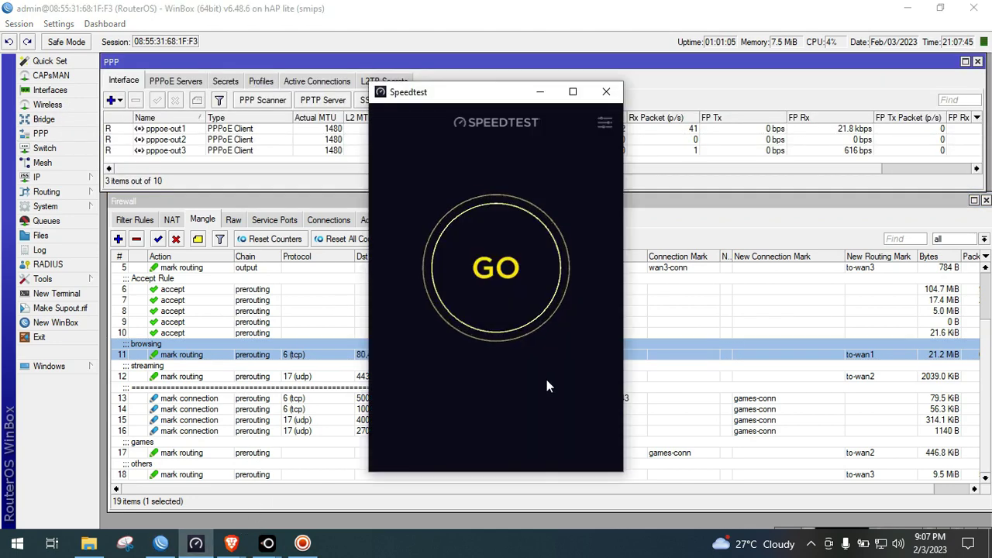
pyautogui.click(511, 289)
pyautogui.moveTo(468, 97); pyautogui.dragTo(533, 111)
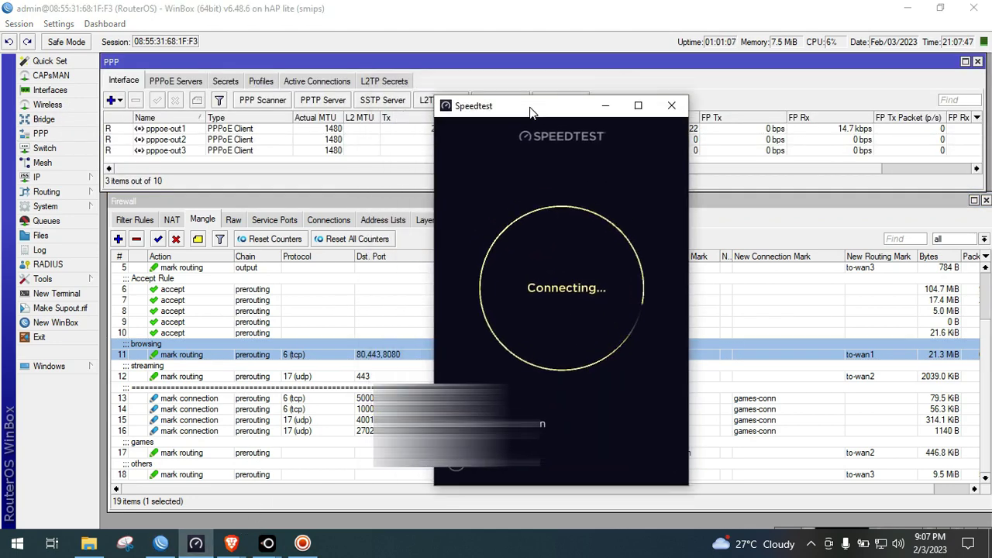
pyautogui.click(302, 543)
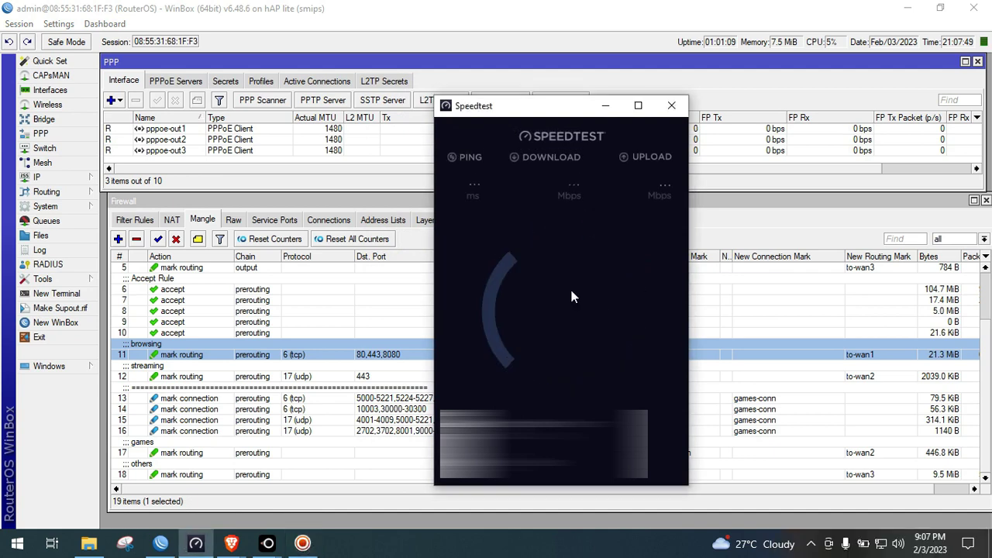
pyautogui.moveTo(541, 114); pyautogui.dragTo(835, 154)
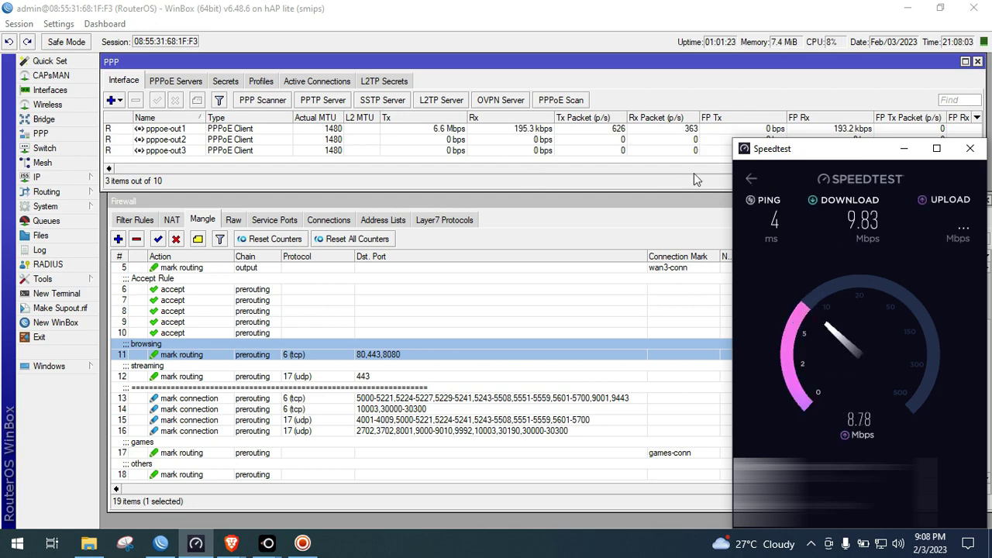
pyautogui.click(750, 180)
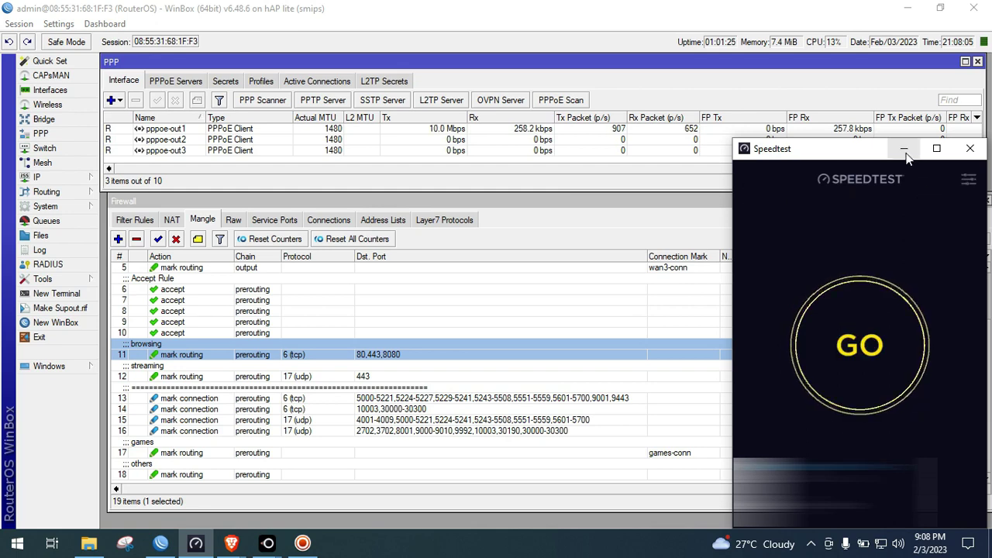
pyautogui.click(903, 148)
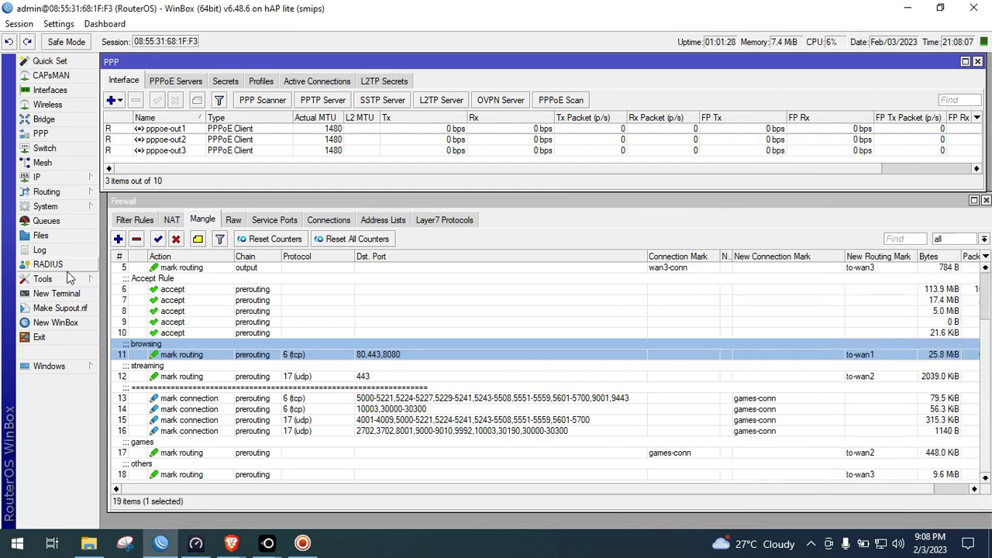
# Simulate a first link failure by setting the timeout of Netwatch host 1.0.0.1 to 1 ms, and close the Netwatch list.
pyautogui.click(43, 279)
pyautogui.click(133, 348)
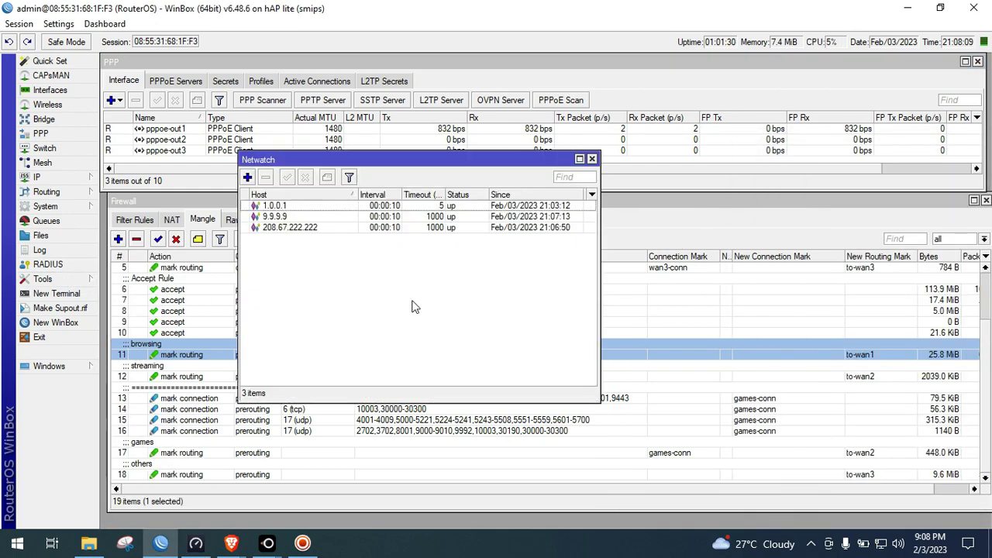
pyautogui.doubleClick(456, 217)
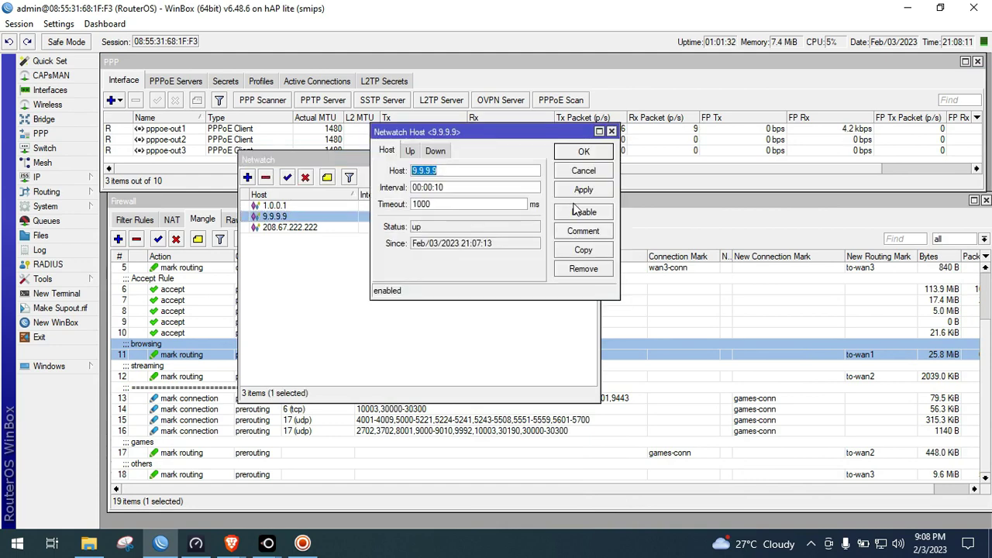
pyautogui.click(603, 172)
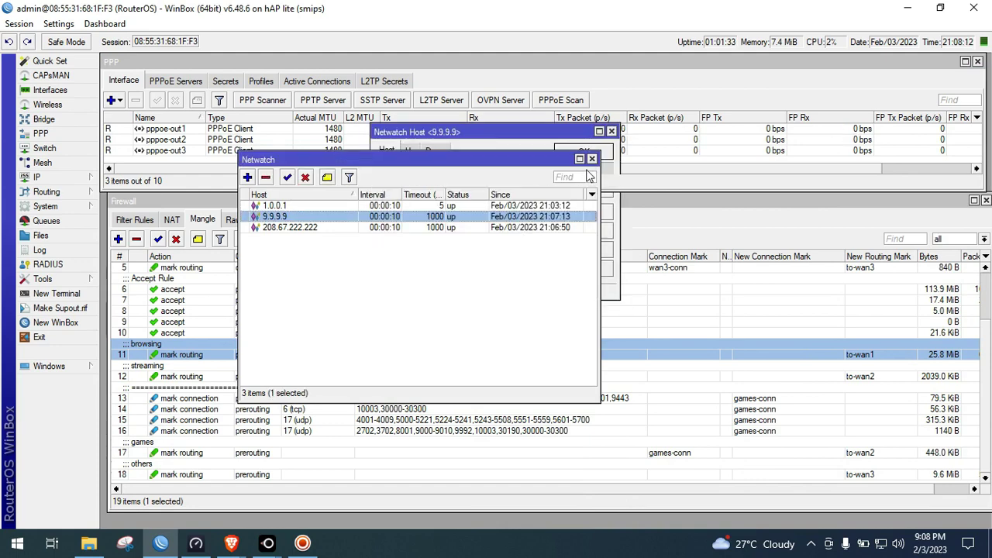
pyautogui.click(357, 206)
pyautogui.doubleClick(358, 208)
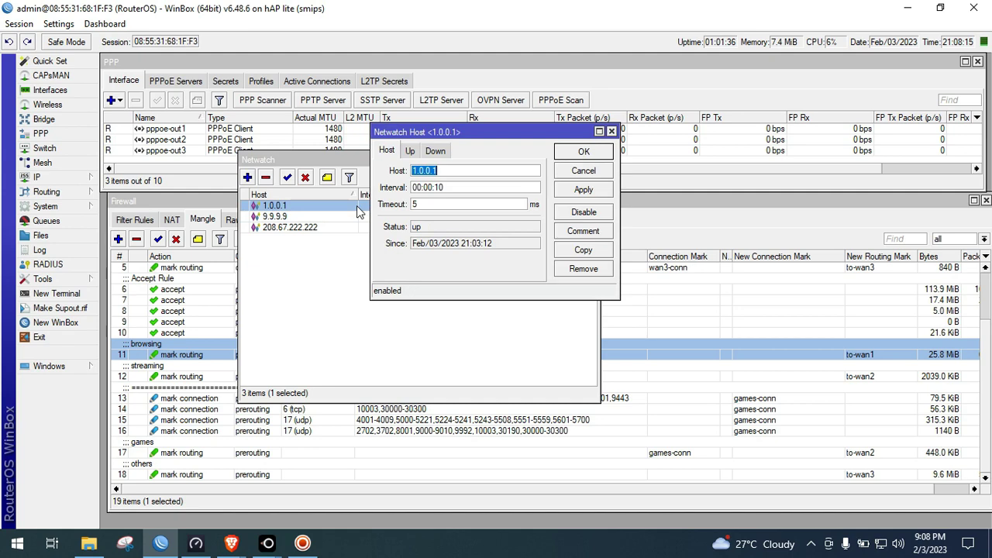
pyautogui.click(437, 203)
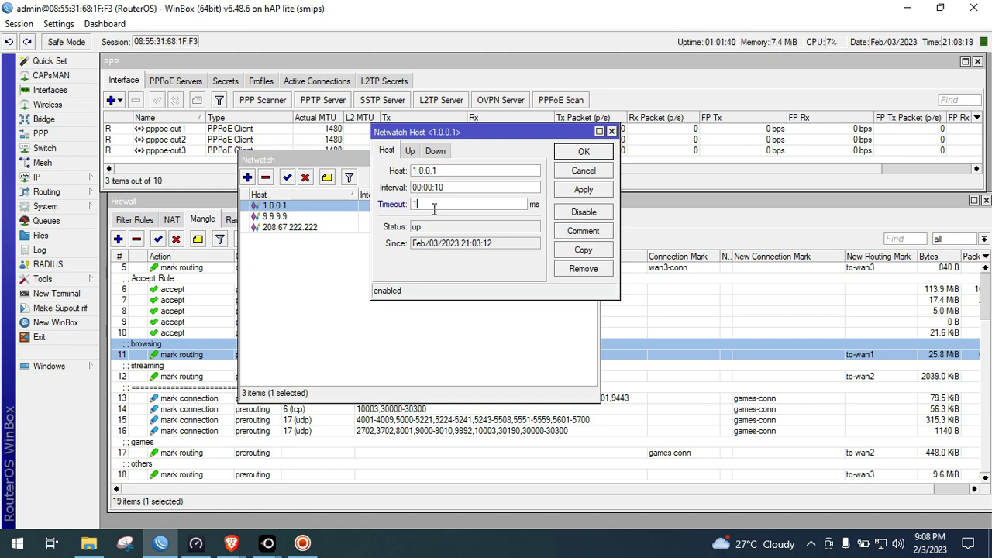
pyautogui.click(583, 190)
pyautogui.click(584, 152)
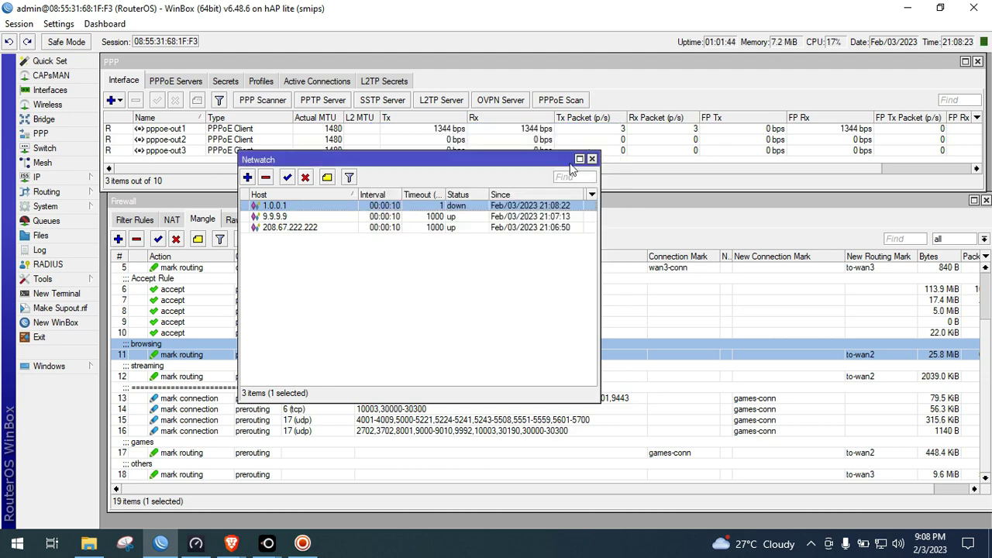
pyautogui.click(592, 159)
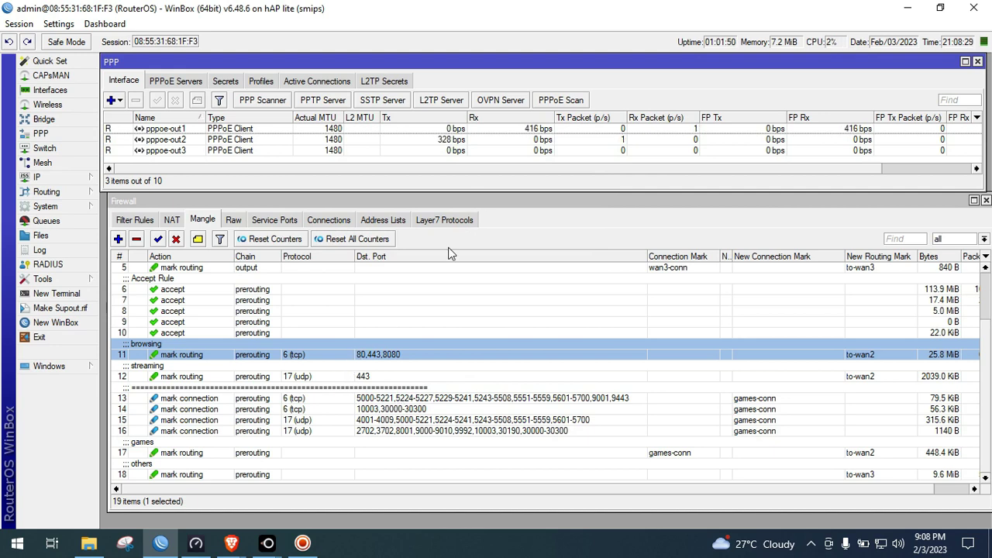
# Highlight pppoe-out2, run another test in Speedtest to check that link's traffic, and minimize Speedtest.
pyautogui.click(544, 141)
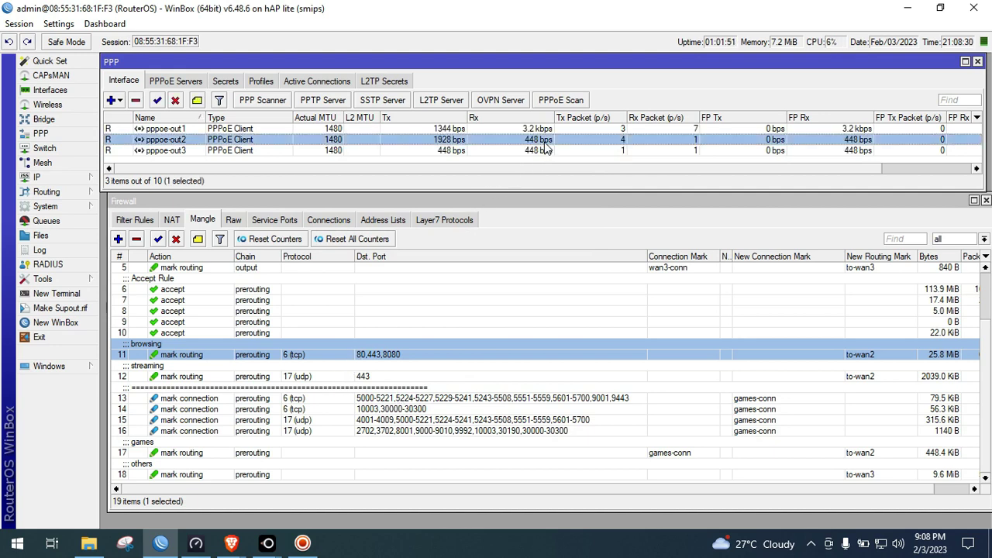
pyautogui.click(197, 543)
pyautogui.click(883, 363)
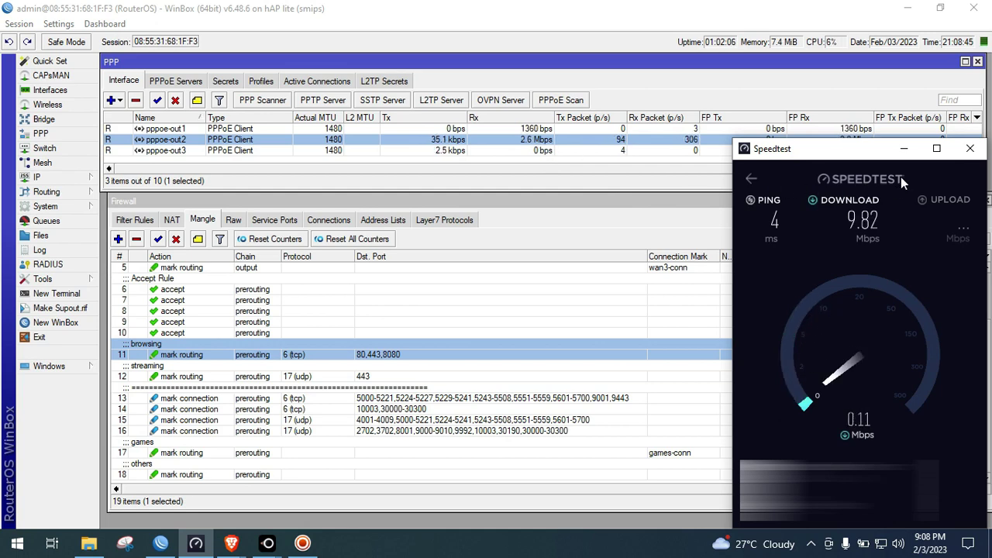
pyautogui.click(904, 149)
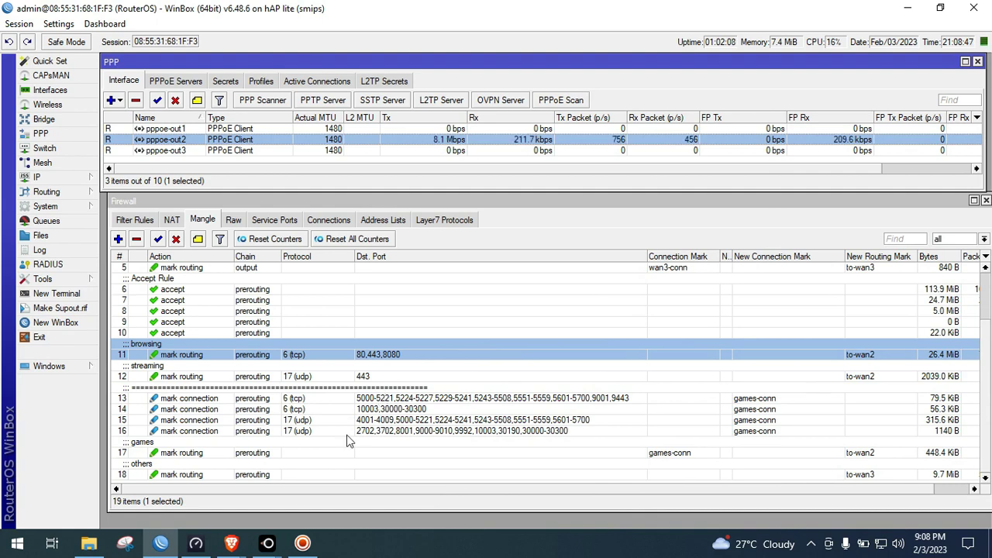
# Review the streaming, games, others and games-conn mangle rules during the simulated link failure.
pyautogui.click(263, 378)
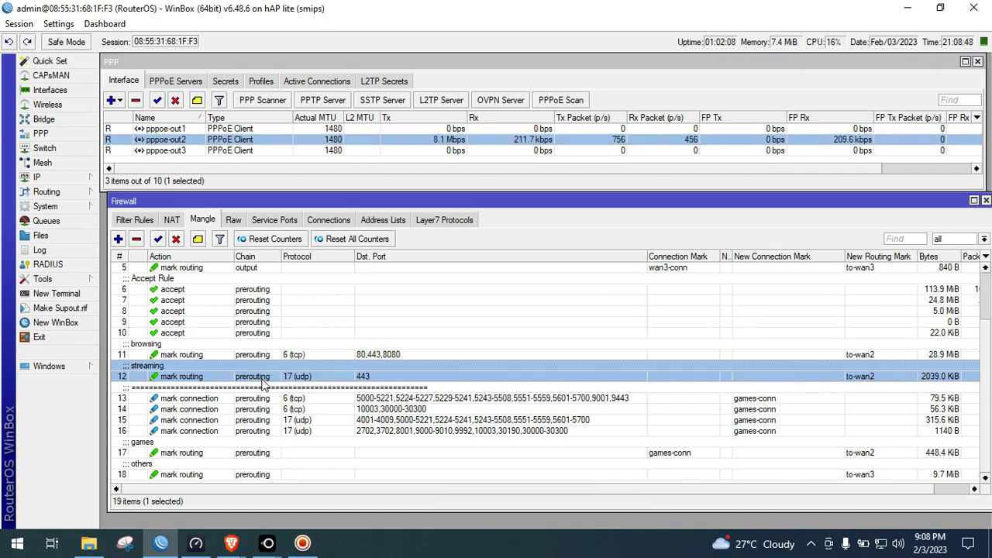
pyautogui.click(241, 454)
pyautogui.click(241, 474)
pyautogui.click(245, 454)
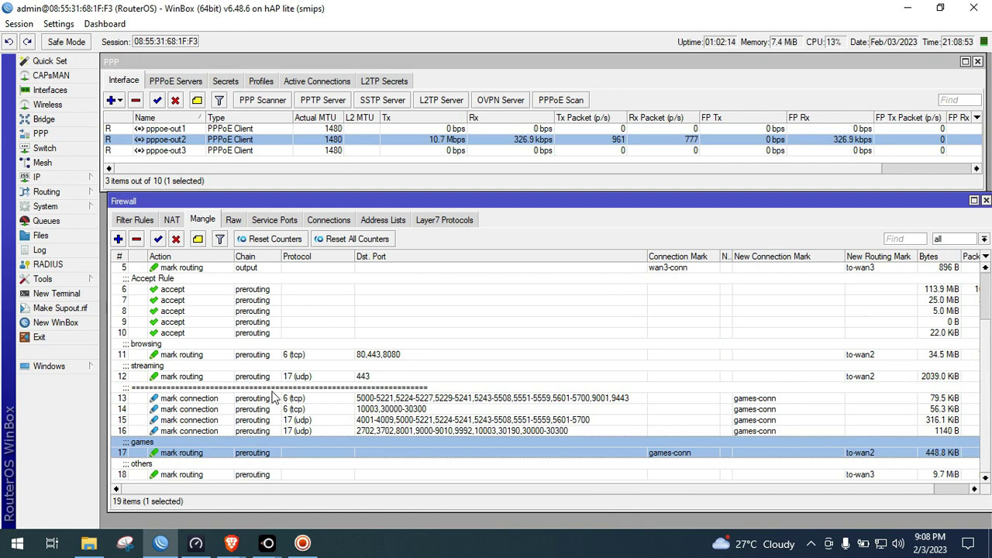
pyautogui.click(273, 431)
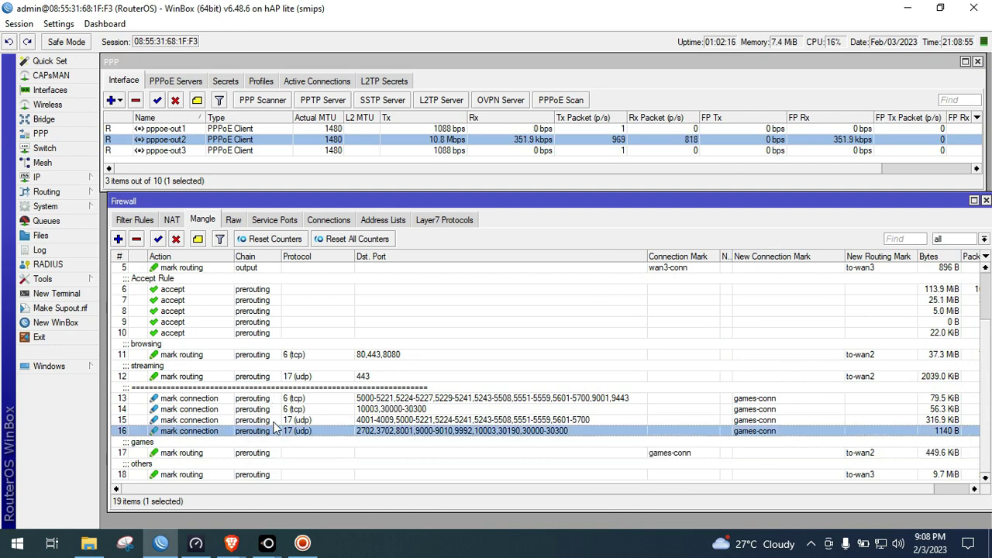